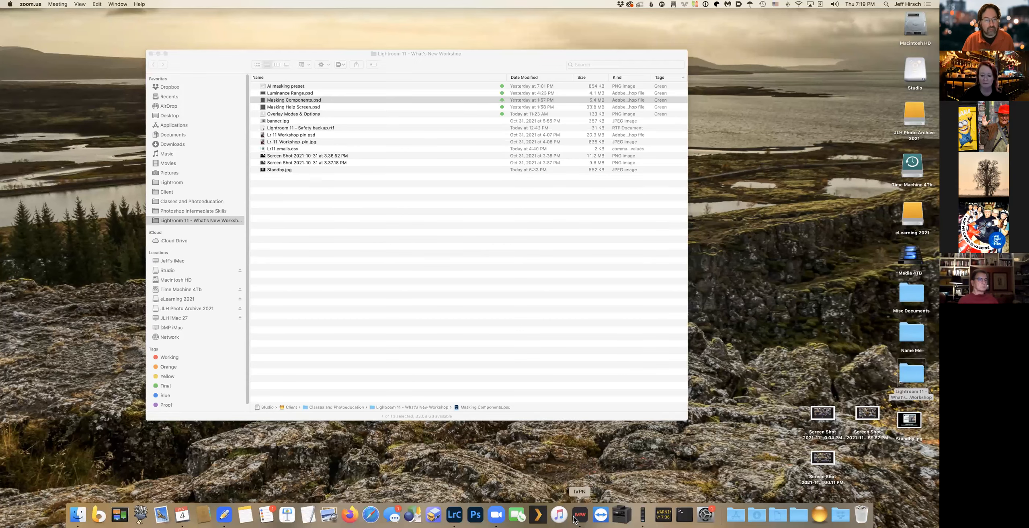
# Switch to Lightroom Classic and open the photo of the bearded man in front of the snowy mountains in Develop.
pyautogui.press('super+Tab')
pyautogui.click(454, 515)
pyautogui.click(271, 88)
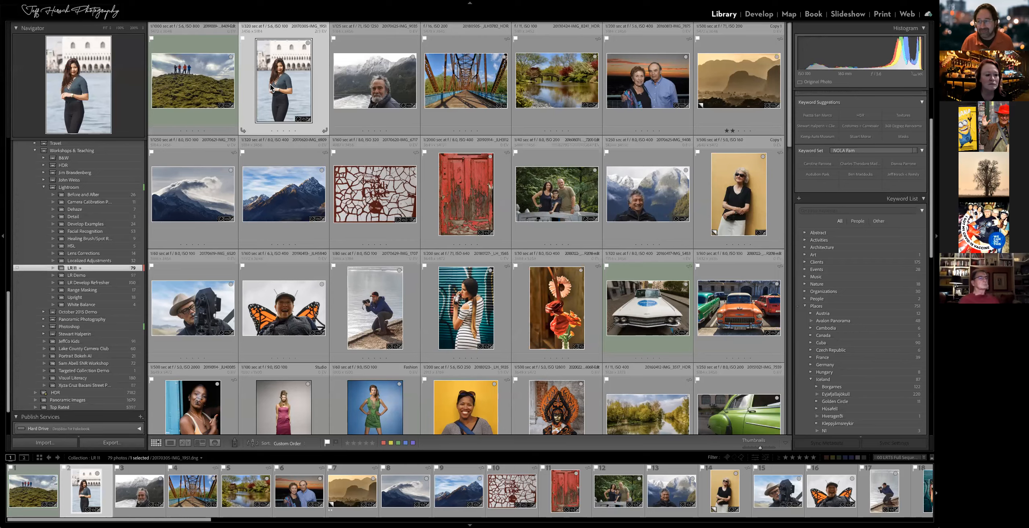
pyautogui.press('d')
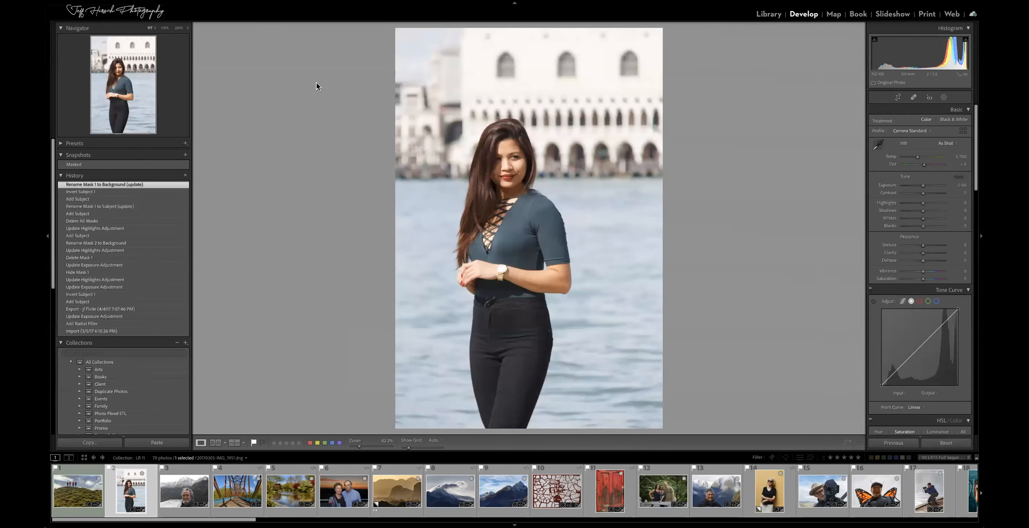
pyautogui.press('Right')
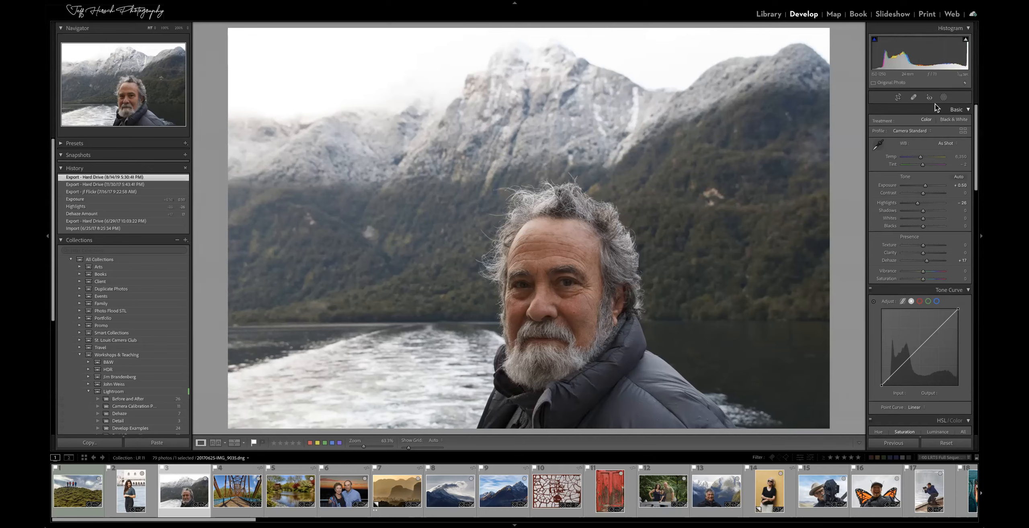
# Launch Mouseposé, close its settings window and turn on the pointer spotlight.
pyautogui.press('super+space')
pyautogui.write('mouse')
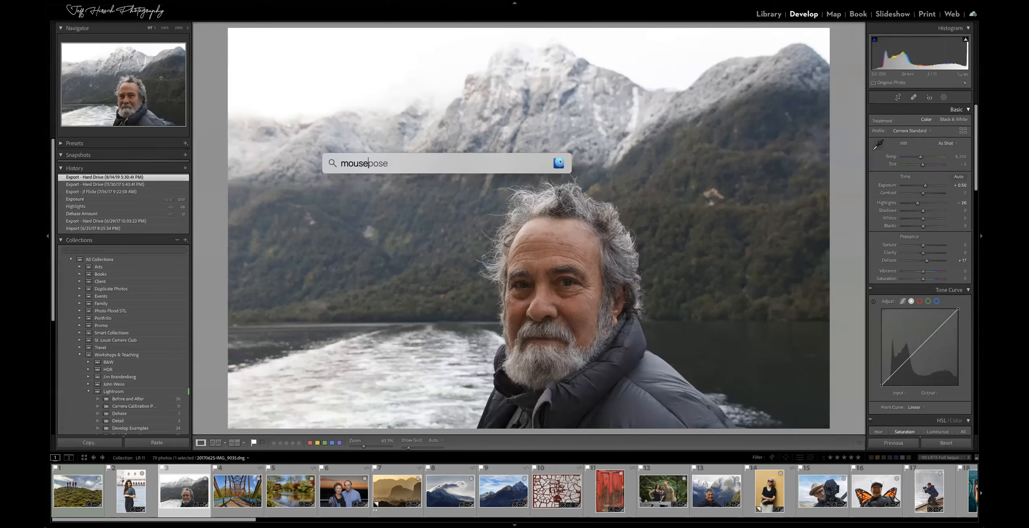
pyautogui.press('Return')
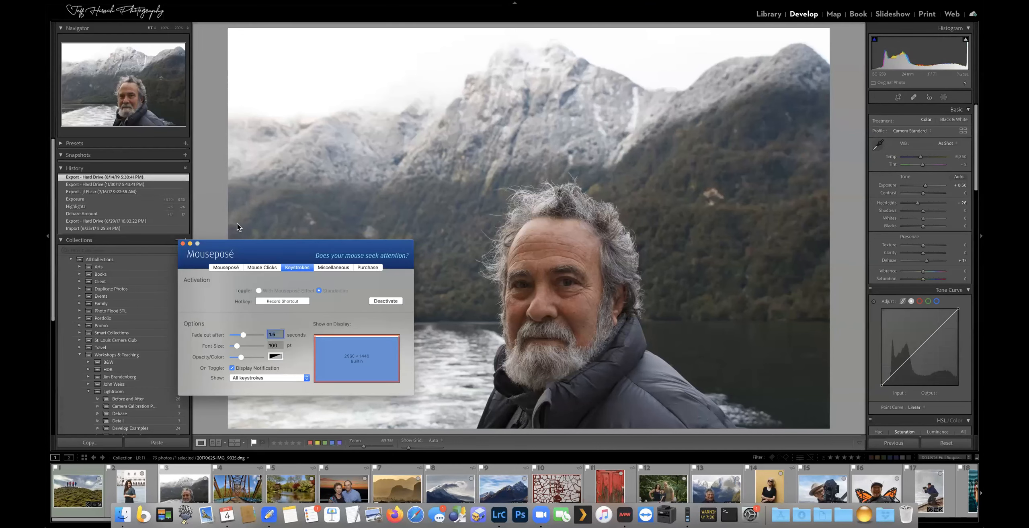
pyautogui.click(182, 243)
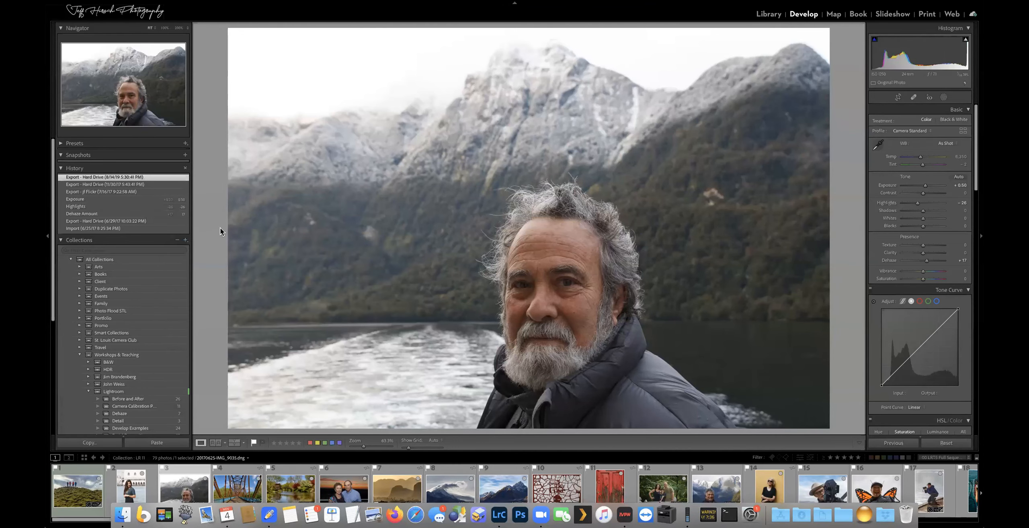
pyautogui.press('F5')
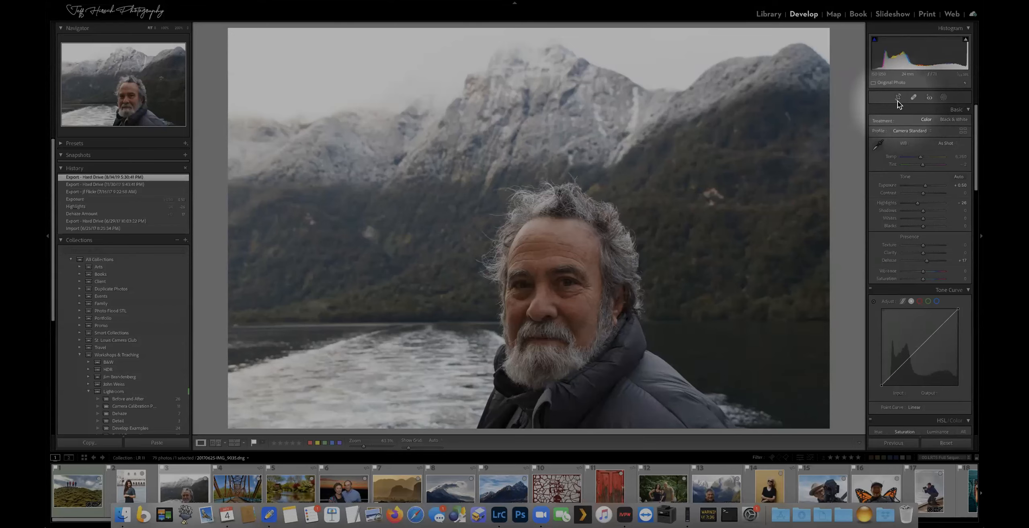
# Turn off the pointer spotlight and add a Select Subject mask for the man.
pyautogui.click(942, 98)
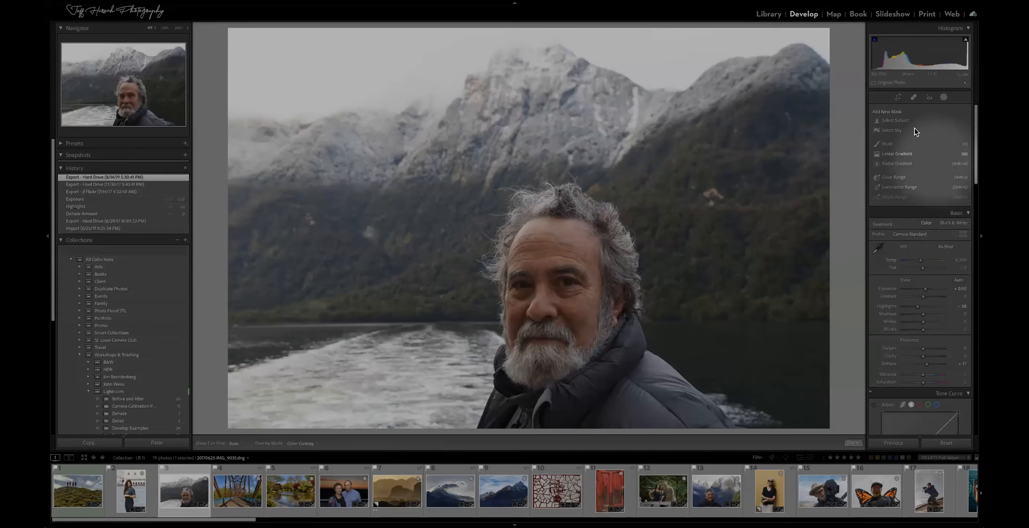
pyautogui.press('F5')
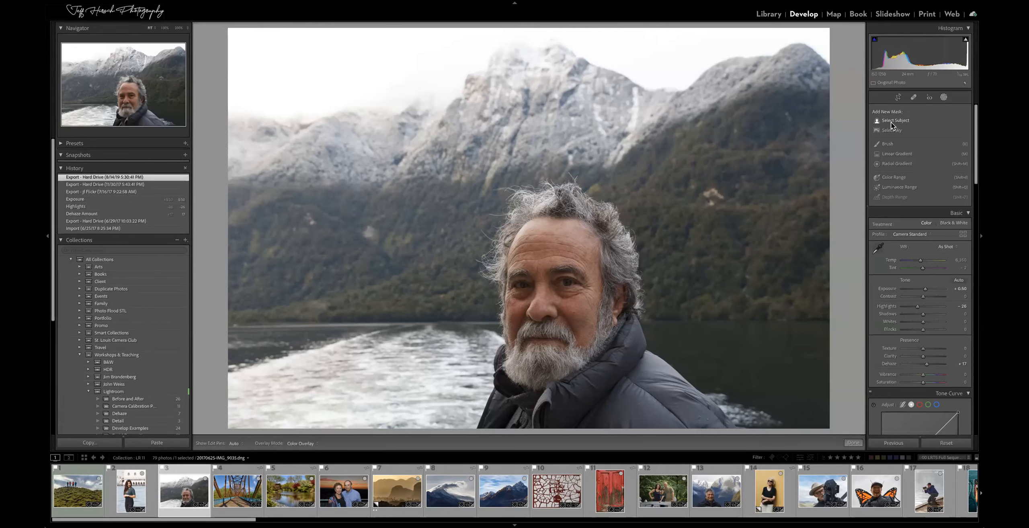
pyautogui.click(891, 122)
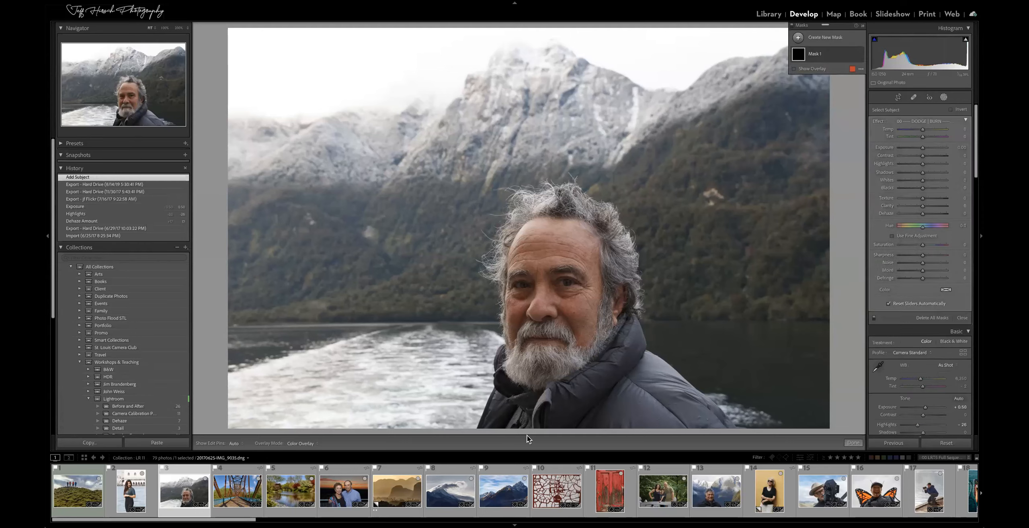
# Examine the subject mask's hair edges up close with the White on Black overlay, and restore the Color Overlay mode.
pyautogui.moveTo(799, 57)
pyautogui.click(861, 69)
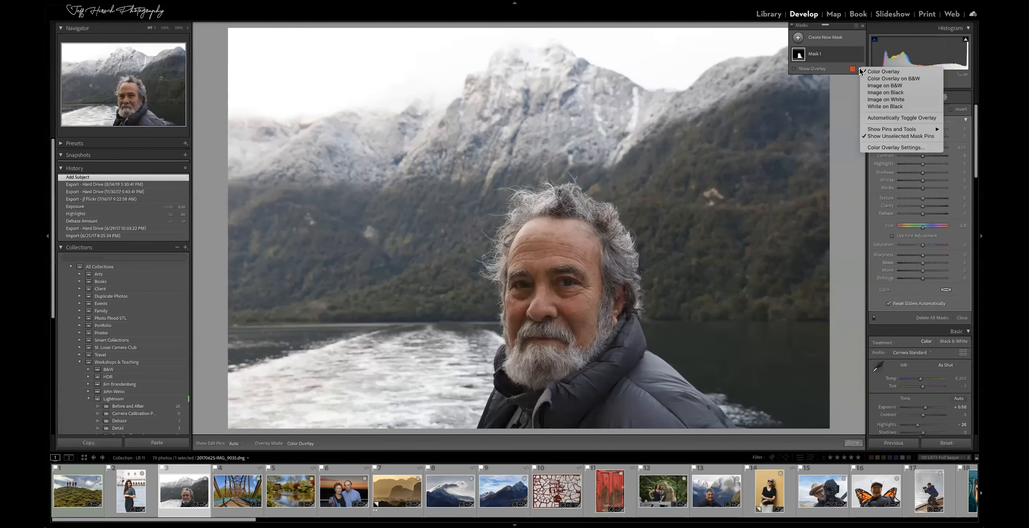
pyautogui.click(884, 106)
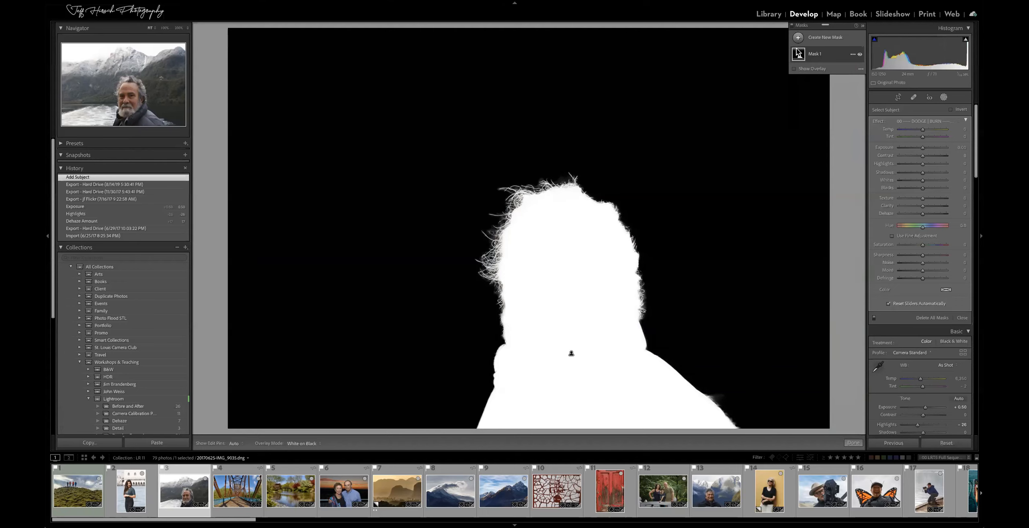
pyautogui.press('super+equal')
pyautogui.press('super+equal')
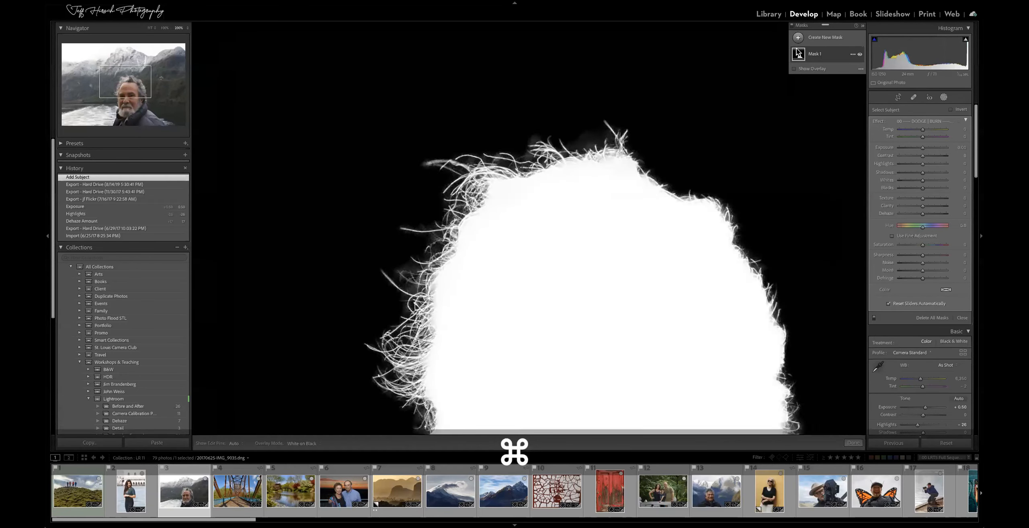
pyautogui.press('super+equal')
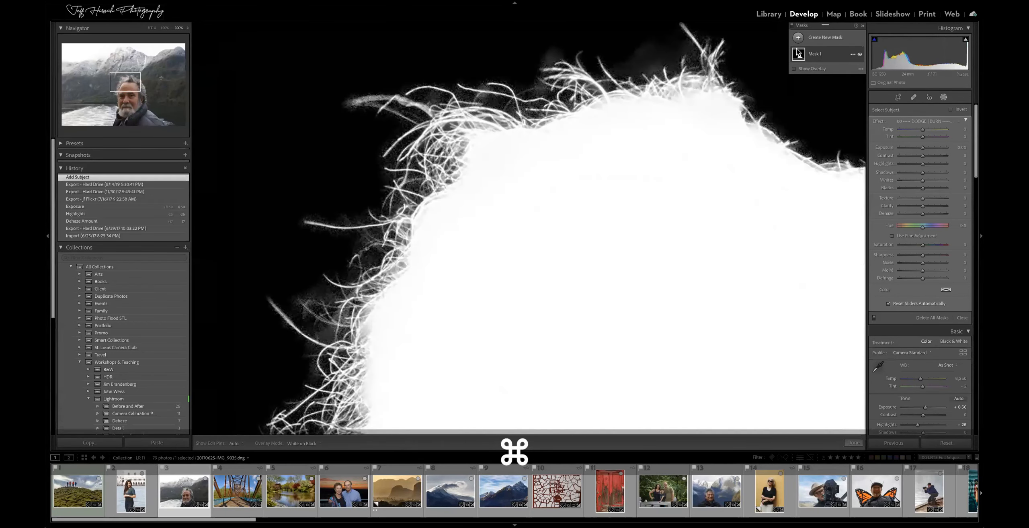
pyautogui.press('super+minus')
pyautogui.press('super+minus')
pyautogui.press('super+minus')
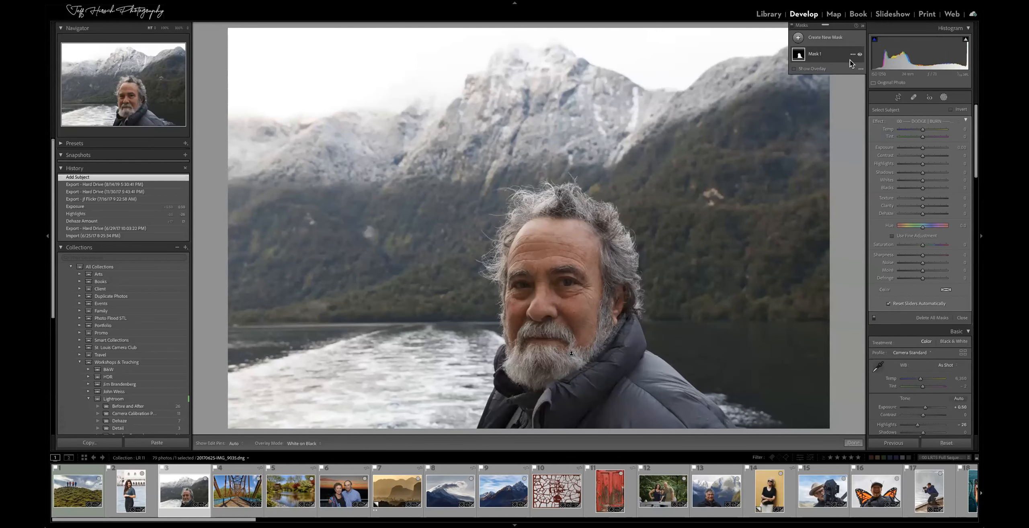
pyautogui.click(860, 69)
pyautogui.click(871, 72)
# Dock the Masks panel above the mask adjustments, and float it back over the photo's upper corner.
pyautogui.press('F5')
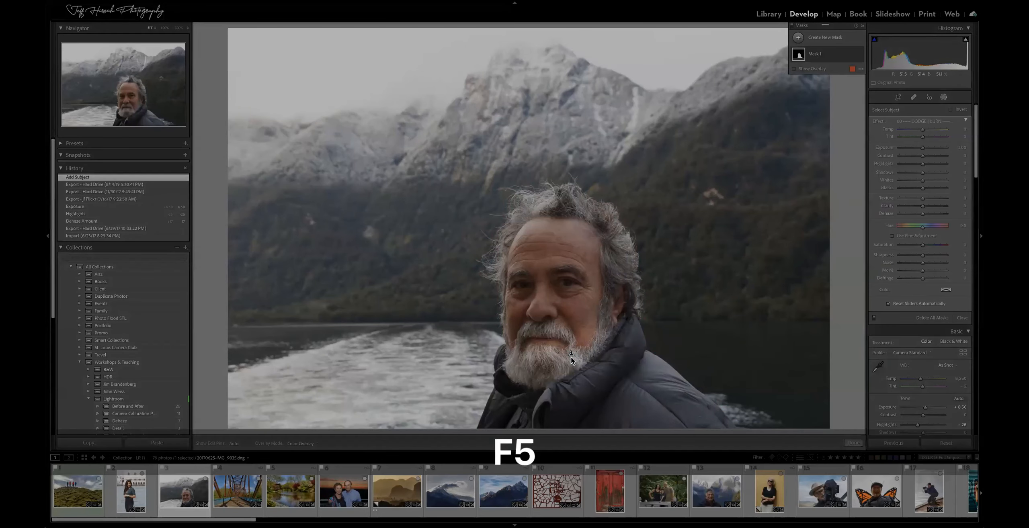
pyautogui.moveTo(834, 25); pyautogui.dragTo(925, 108)
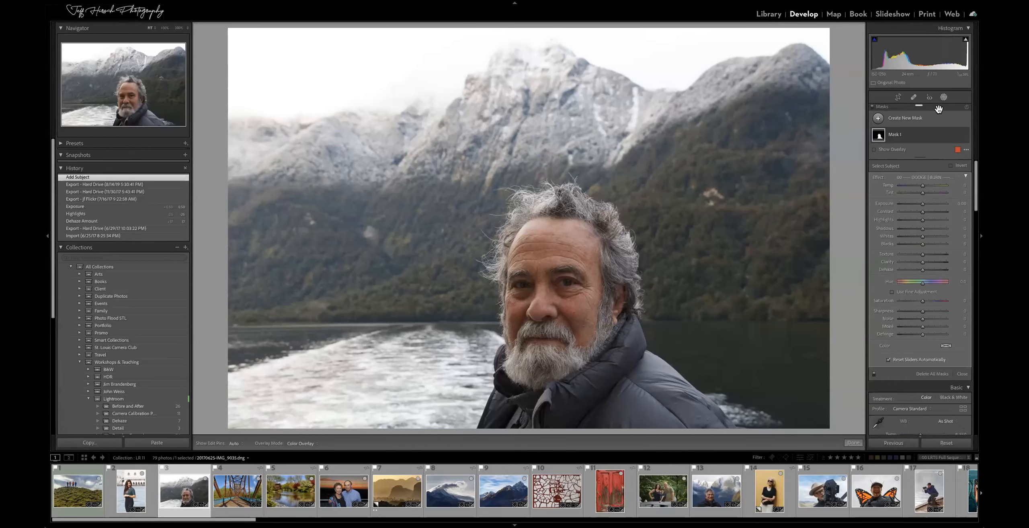
pyautogui.moveTo(938, 109); pyautogui.dragTo(821, 37)
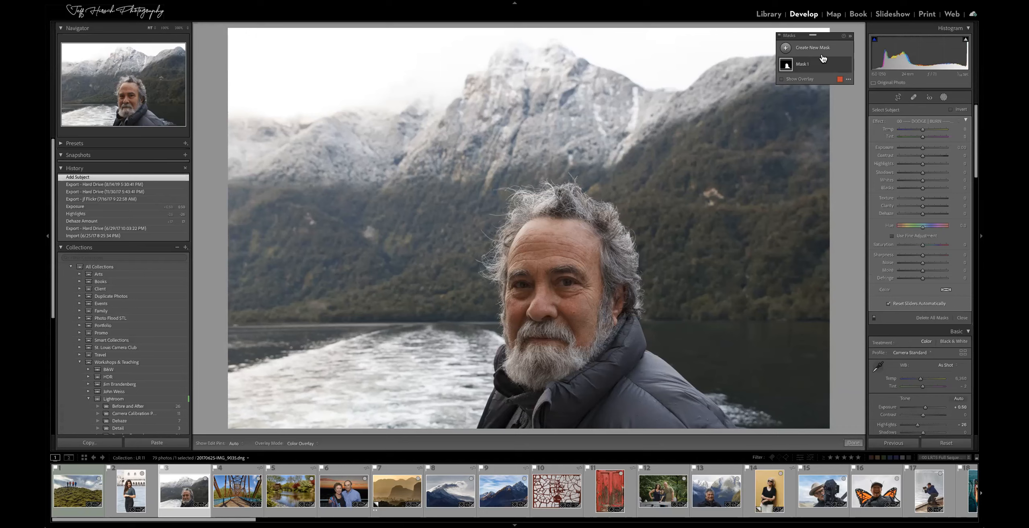
# Rename the subject mask with the man's first name.
pyautogui.moveTo(819, 65)
pyautogui.doubleClick(801, 64)
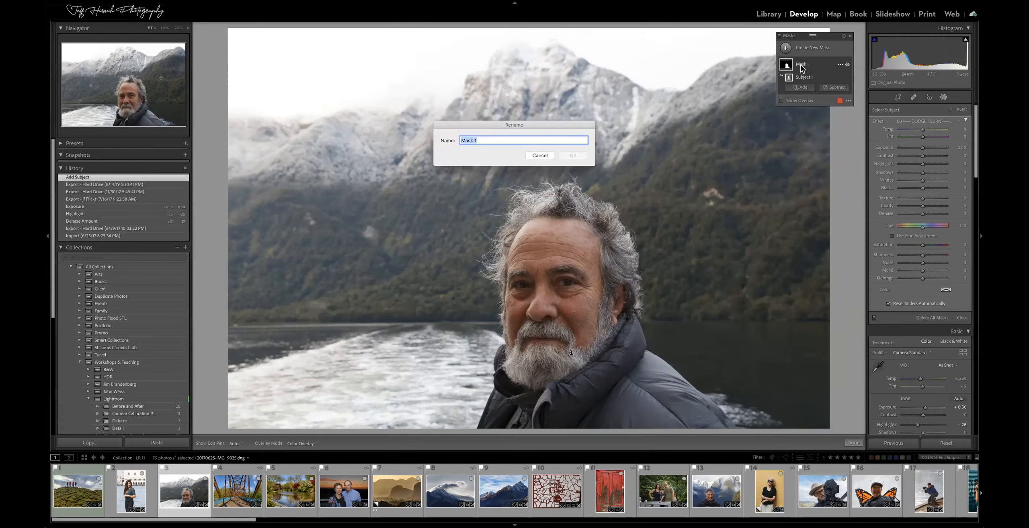
pyautogui.write('Stewart')
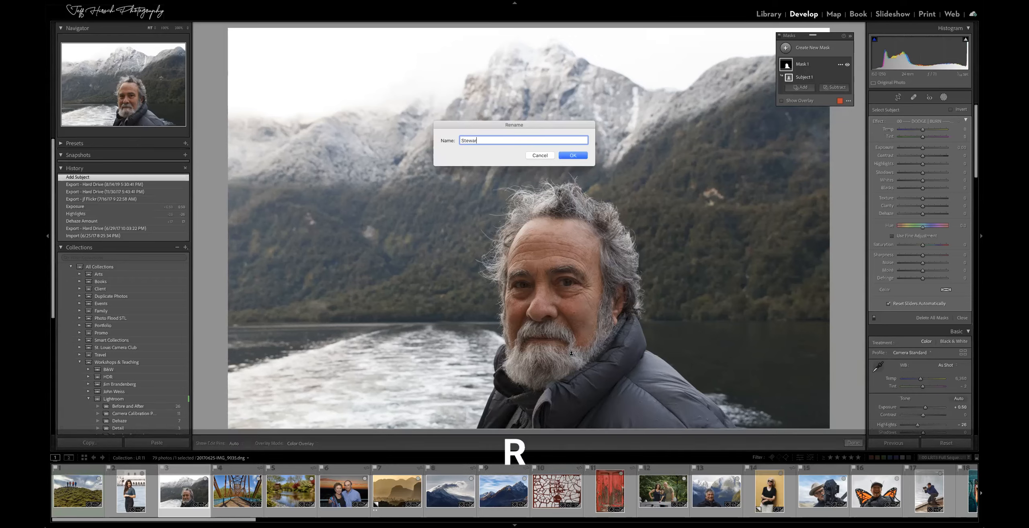
pyautogui.press('Return')
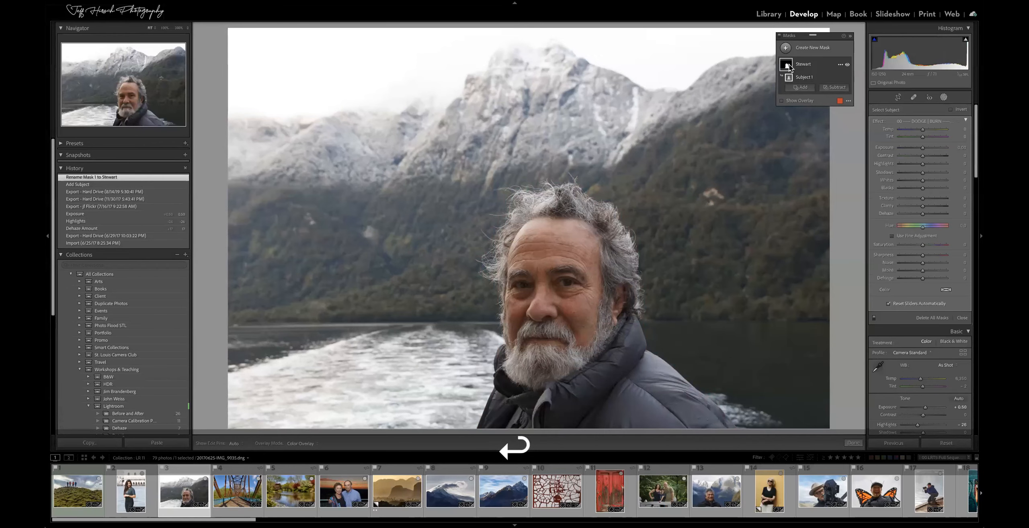
# Create a second Select Subject mask and invert it so it covers everything except the man.
pyautogui.moveTo(786, 68)
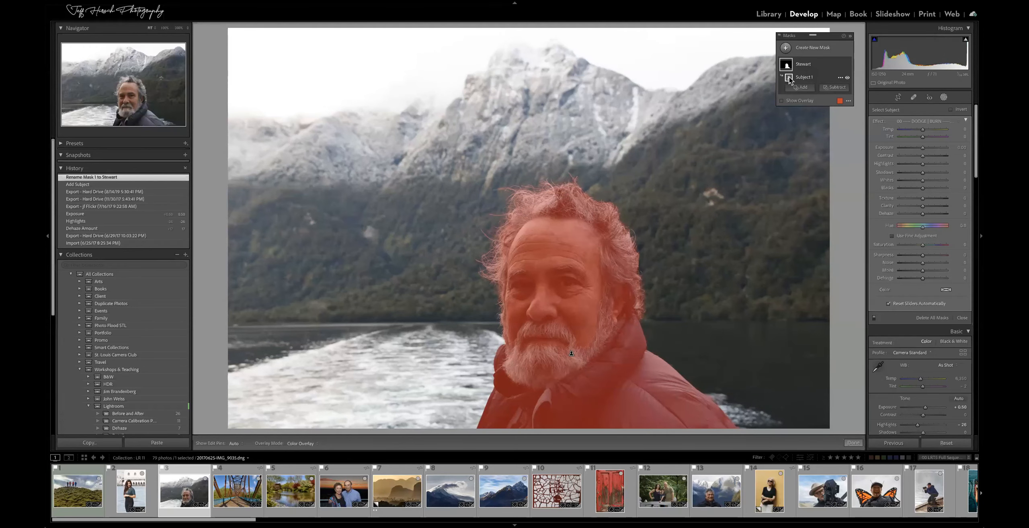
pyautogui.click(786, 50)
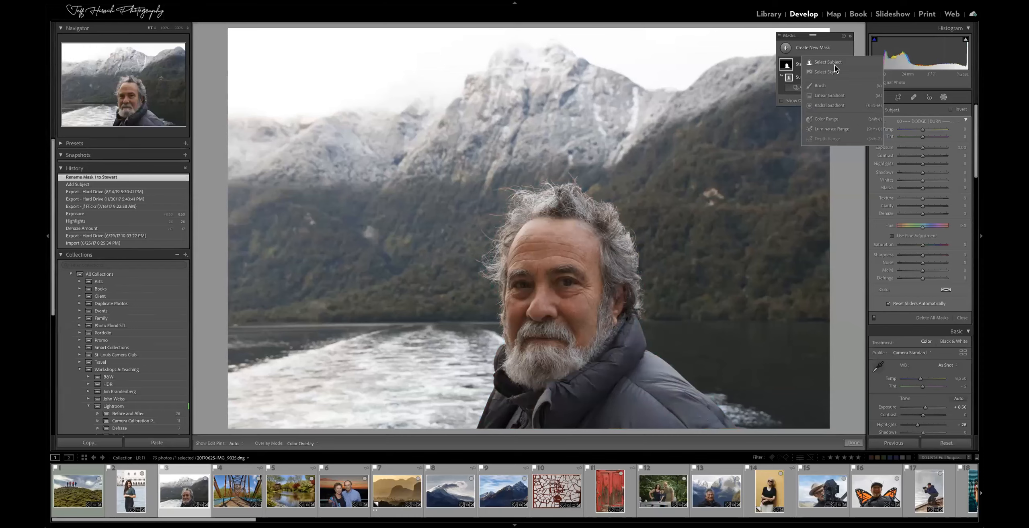
pyautogui.click(828, 63)
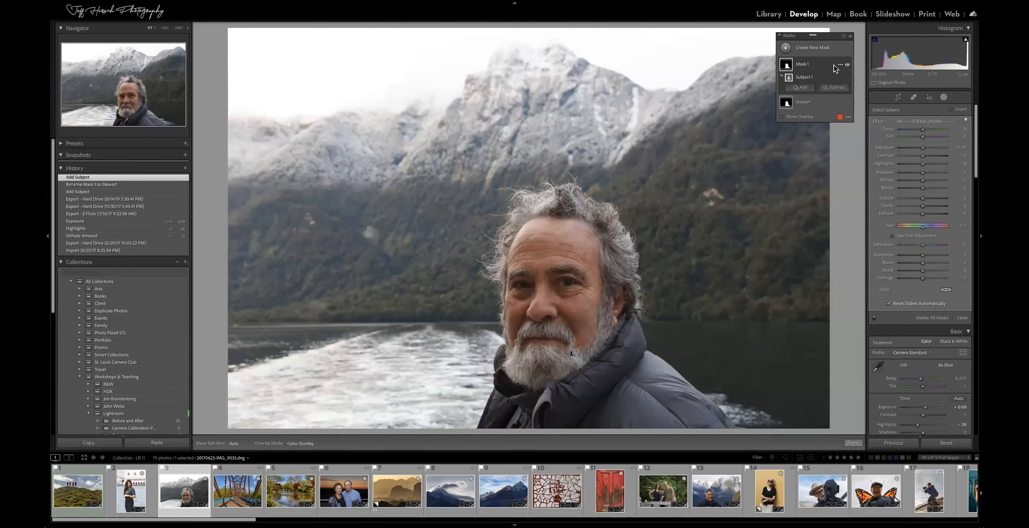
pyautogui.press('F5')
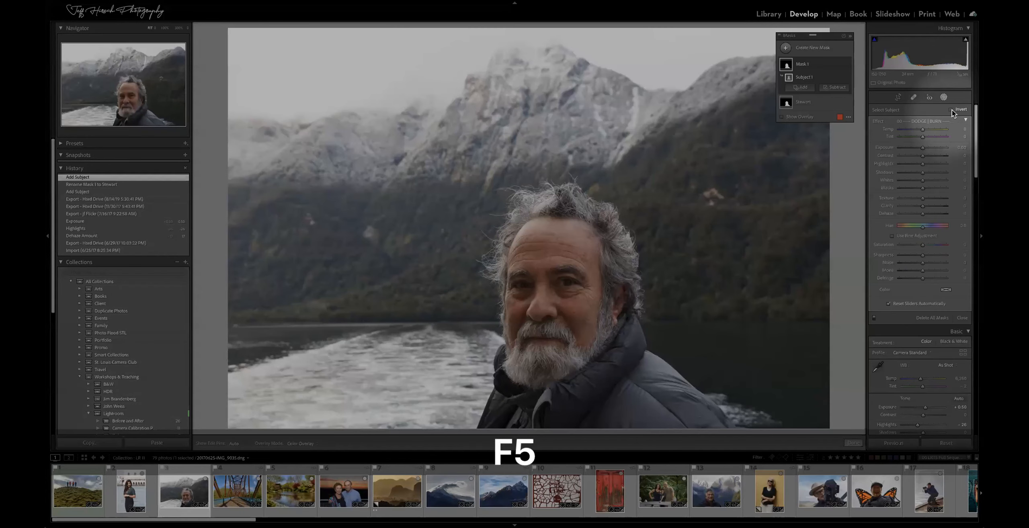
pyautogui.click(951, 109)
# Rename the inverted subject mask as Background.
pyautogui.moveTo(789, 66)
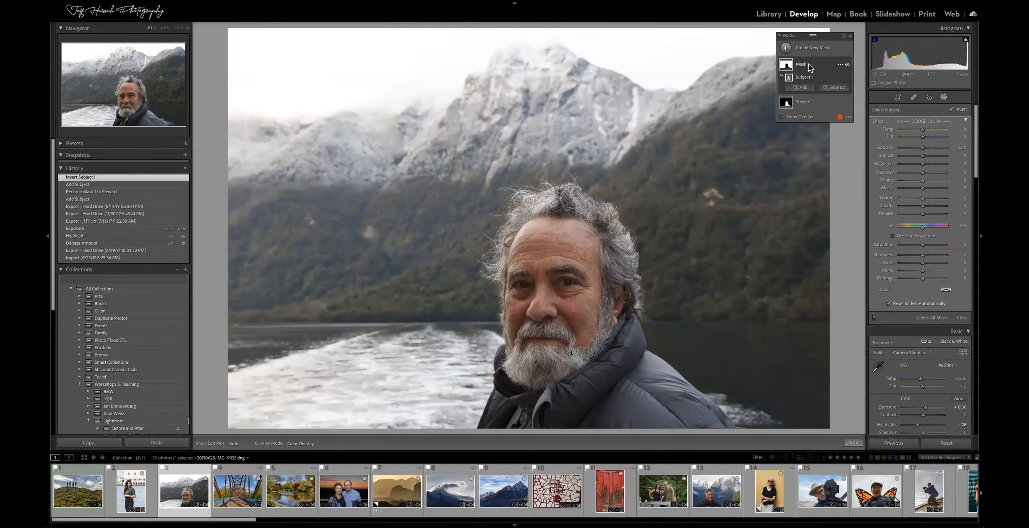
pyautogui.doubleClick(808, 65)
pyautogui.write('Background')
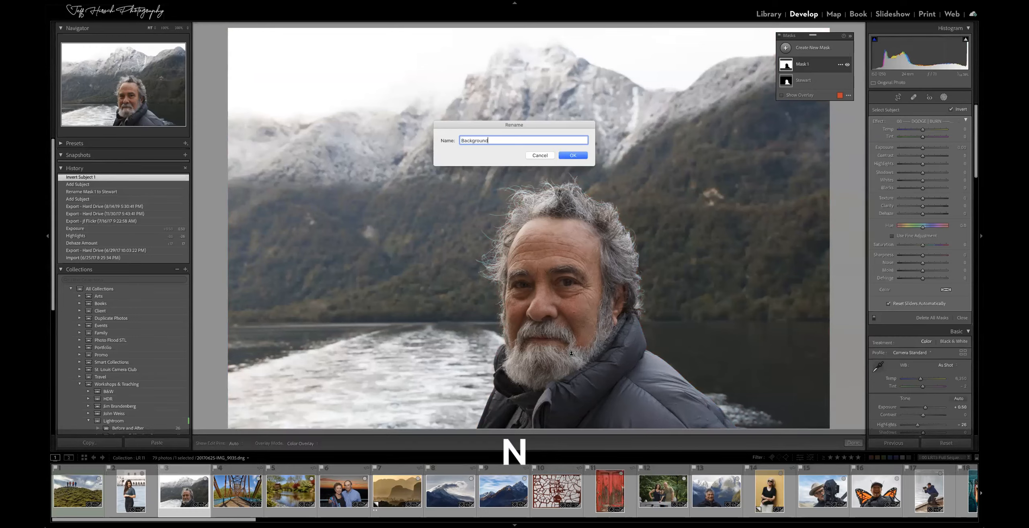
pyautogui.press('Return')
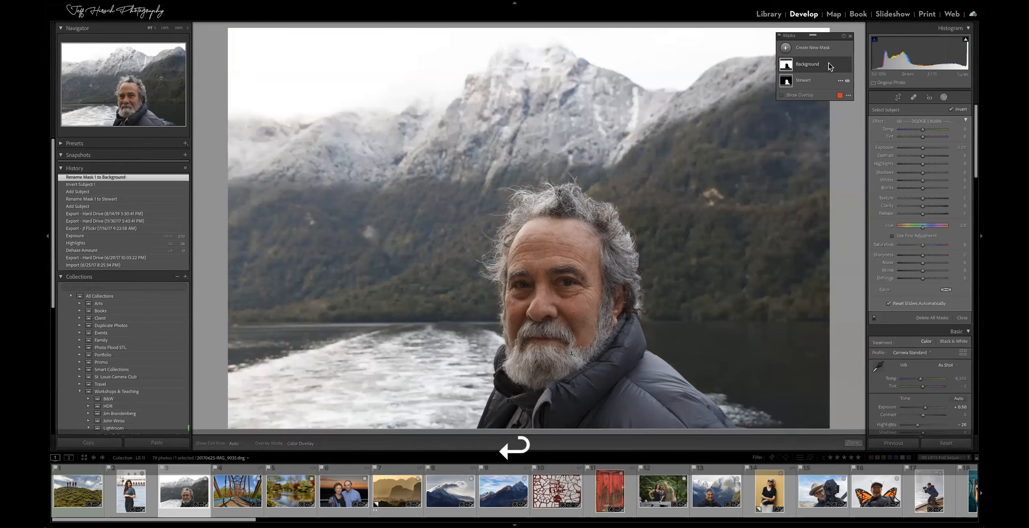
# Lower the Background mask's Highlights to about -50 and reduce its Exposure to darken the scenery.
pyautogui.click(824, 64)
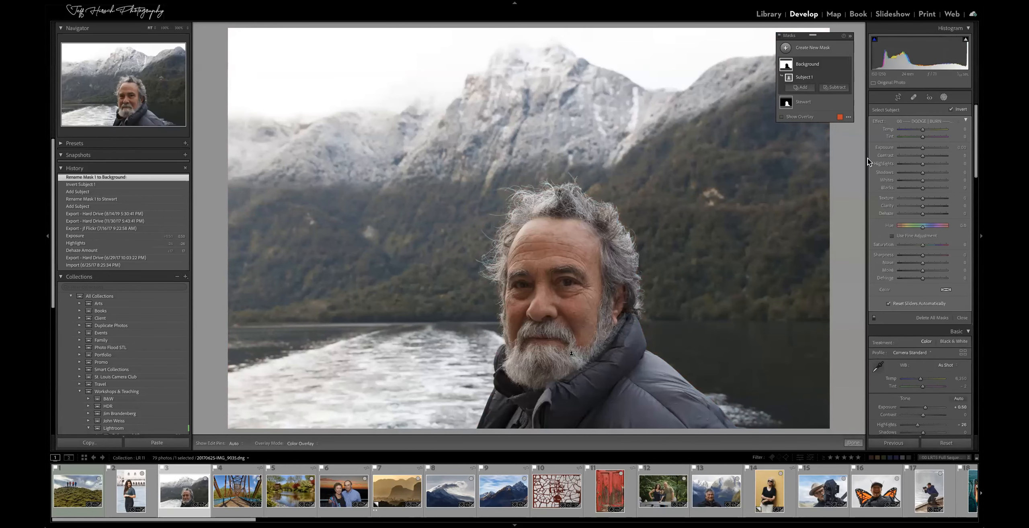
pyautogui.moveTo(919, 163)
pyautogui.mouseDown()
pyautogui.moveTo(910, 163)
pyautogui.moveTo(916, 148)
pyautogui.mouseUp()
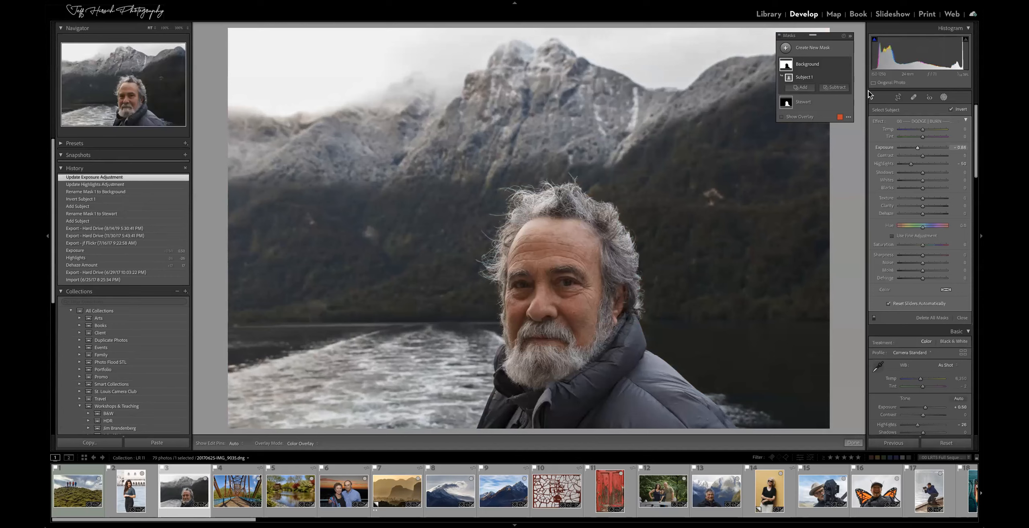
# Brighten the man by raising the Exposure of his subject mask to about 1.00.
pyautogui.click(821, 105)
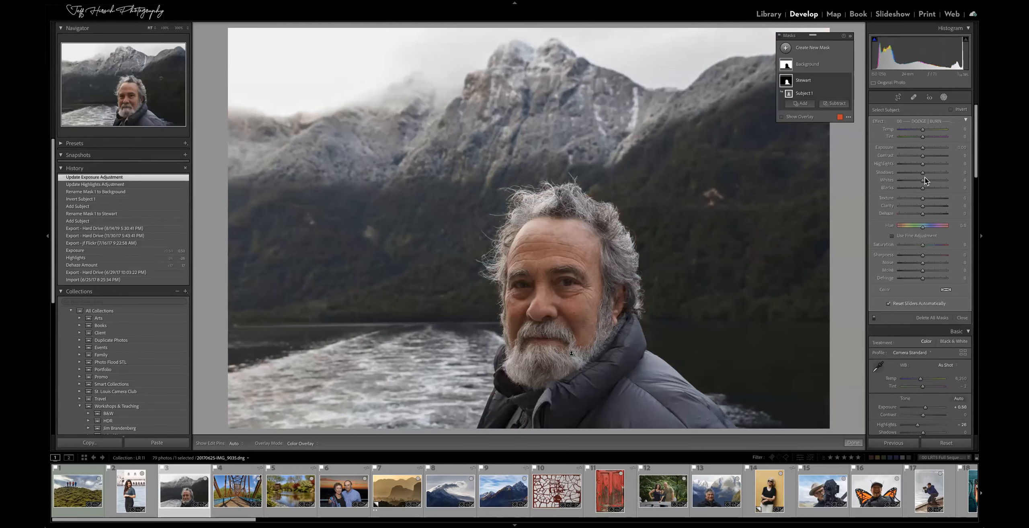
pyautogui.moveTo(923, 148); pyautogui.dragTo(924, 147)
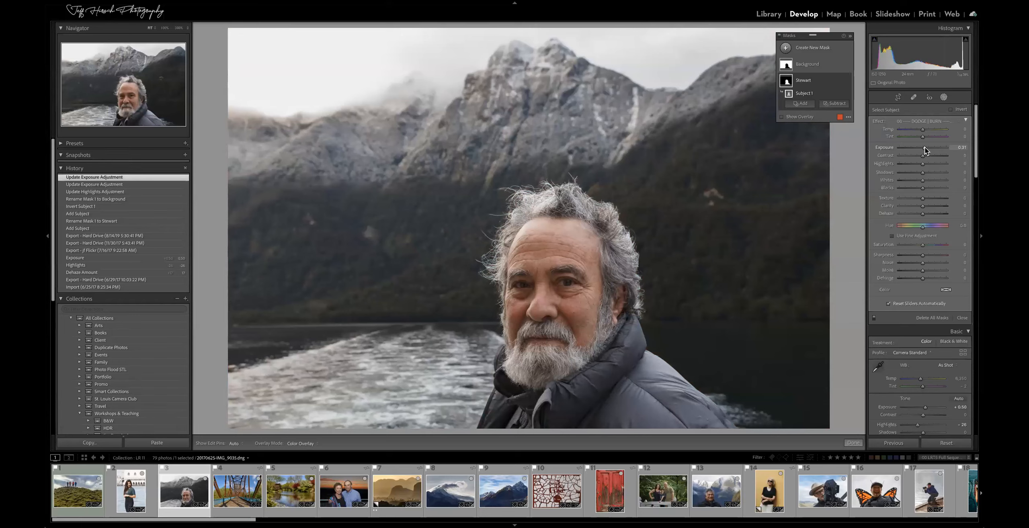
pyautogui.moveTo(925, 146); pyautogui.dragTo(928, 148)
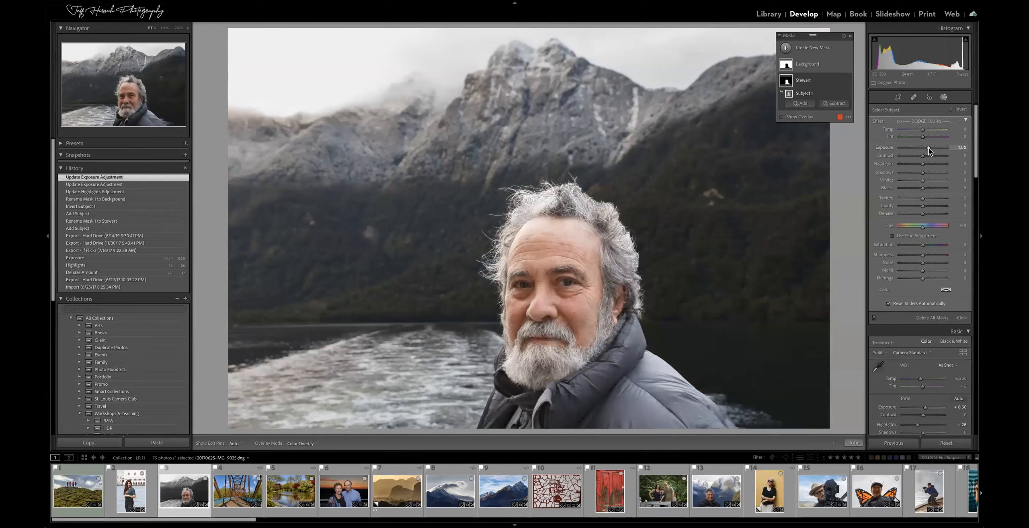
# Darken the Background mask's Exposure to about -2.44, and reset that Exposure to its default.
pyautogui.click(820, 69)
pyautogui.moveTo(917, 148); pyautogui.dragTo(908, 148)
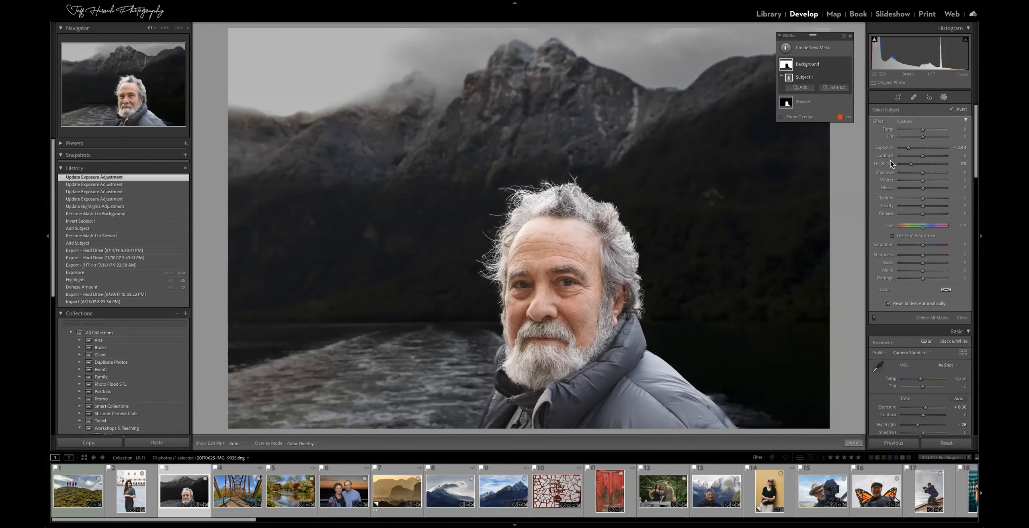
pyautogui.doubleClick(886, 148)
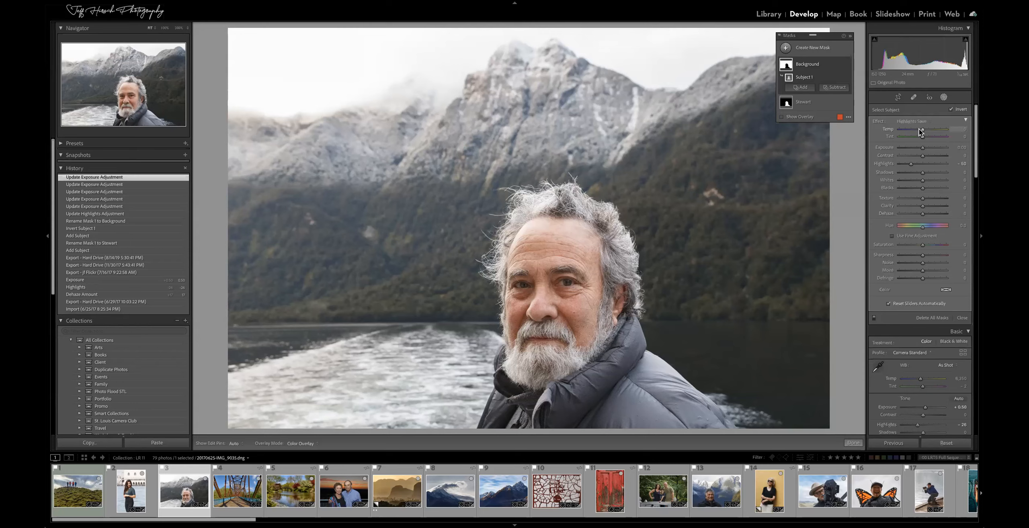
# Warm the Background mask to a Temp of about 27, raise its Saturation to about 23, and reduce its Dehaze.
pyautogui.moveTo(923, 129); pyautogui.dragTo(927, 129)
pyautogui.moveTo(922, 245); pyautogui.dragTo(928, 244)
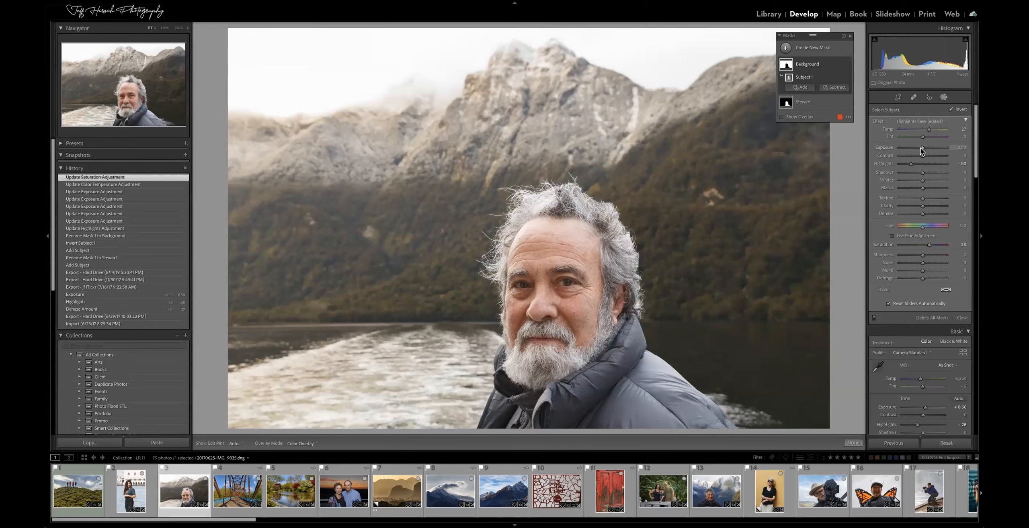
pyautogui.moveTo(922, 213); pyautogui.dragTo(912, 214)
# Reduce the Exposure of the man's subject mask slightly and warm its Temp to about 8.
pyautogui.click(816, 101)
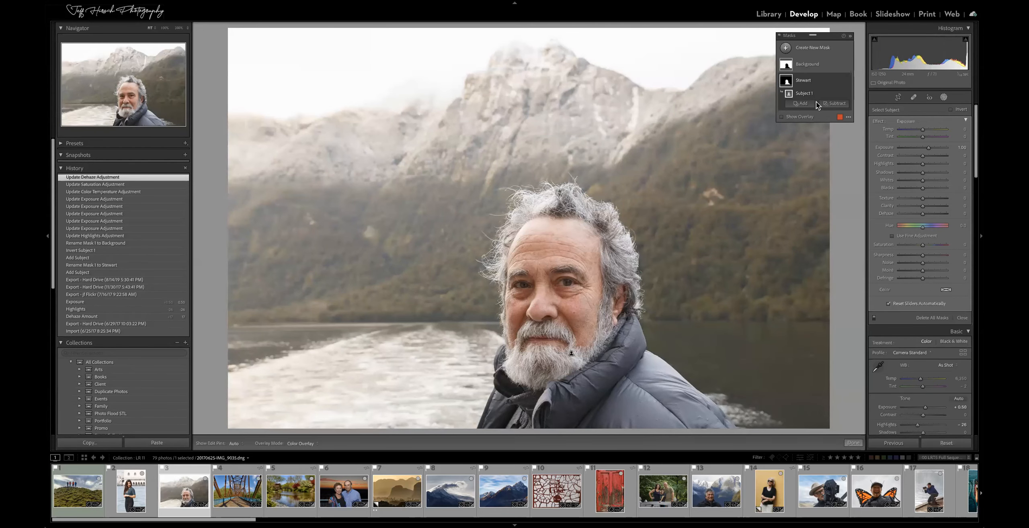
pyautogui.moveTo(928, 148); pyautogui.dragTo(925, 129)
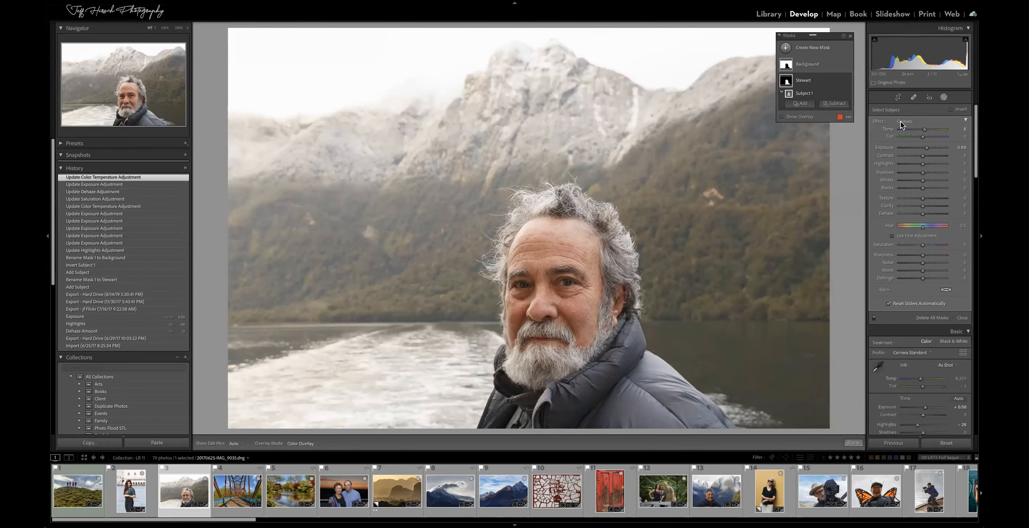
# Create a Select Sky mask on the photo of the rusty truss bridge.
pyautogui.click(244, 499)
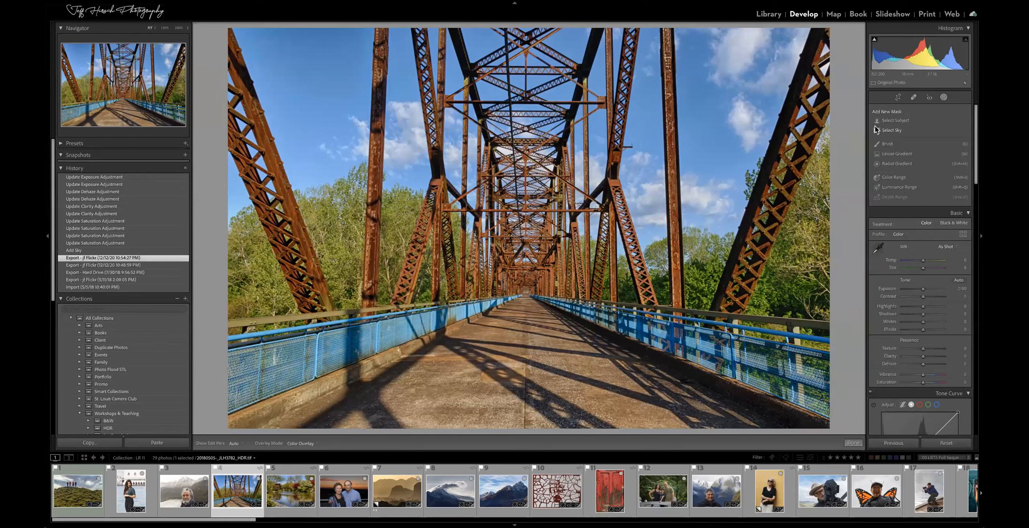
pyautogui.click(942, 98)
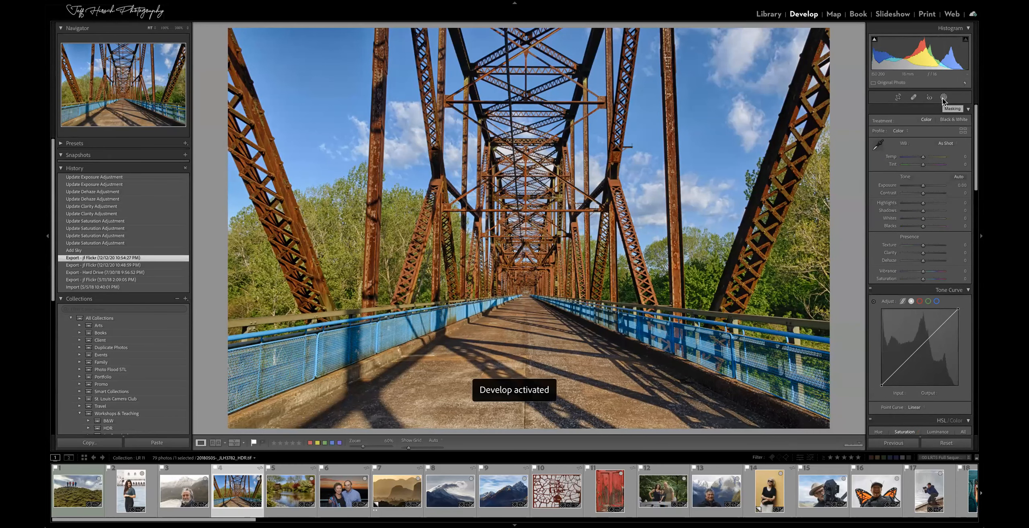
pyautogui.click(943, 96)
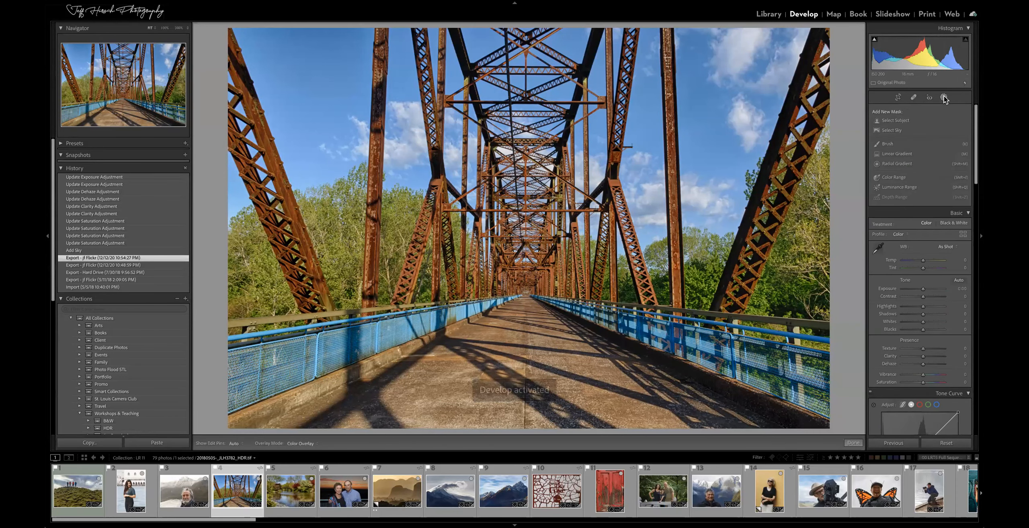
pyautogui.click(884, 129)
# Inspect the sky mask's edges around the trusses and trees at close range, and return to the full view.
pyautogui.click(83, 82)
pyautogui.click(151, 28)
pyautogui.click(155, 31)
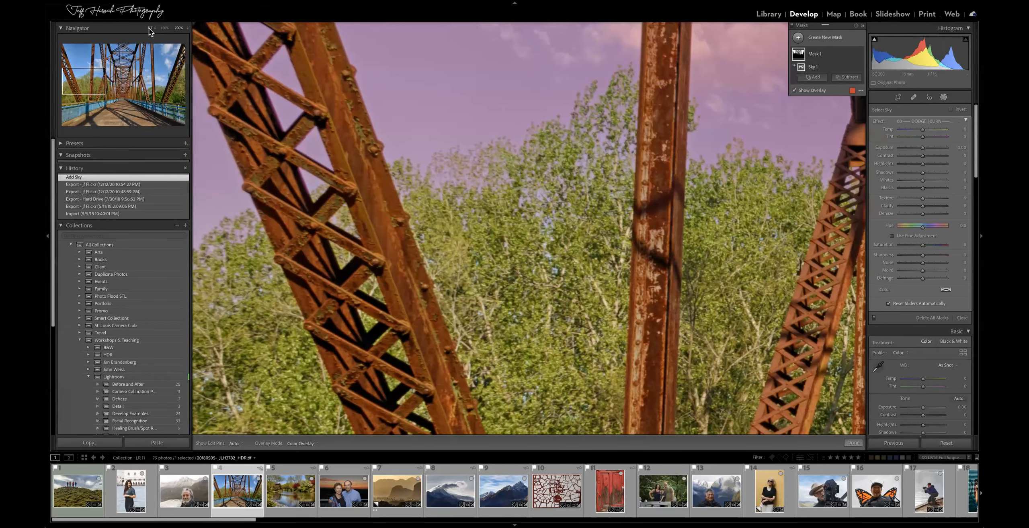
pyautogui.click(150, 29)
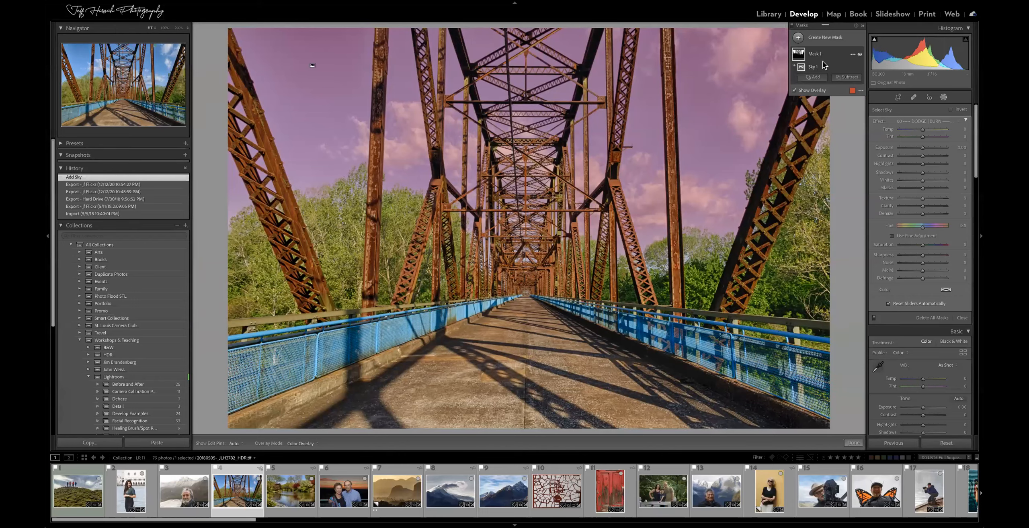
# In the waterfront portrait, lower the Subject (update) mask's Highlights to about -23 and the Background (update) mask's Exposure to about -1.44.
pyautogui.click(131, 491)
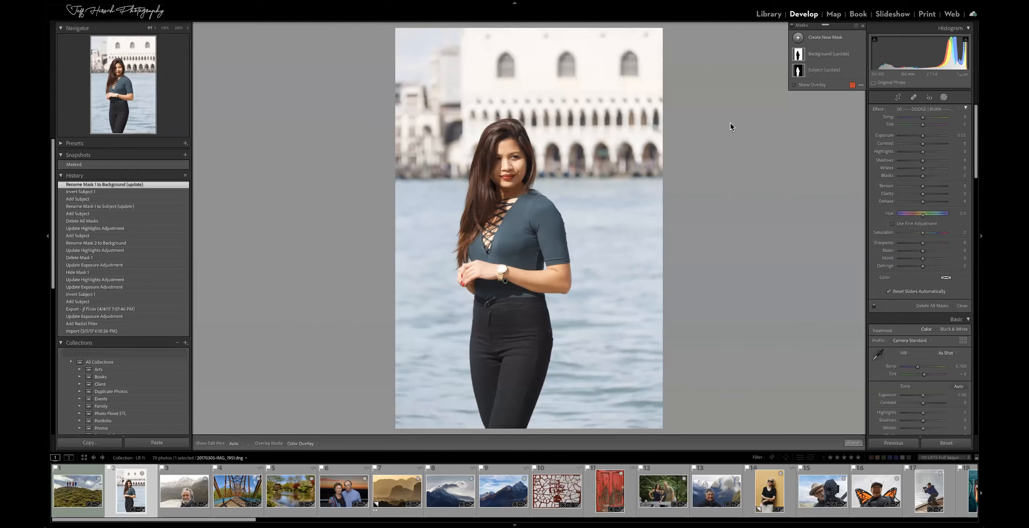
pyautogui.click(798, 72)
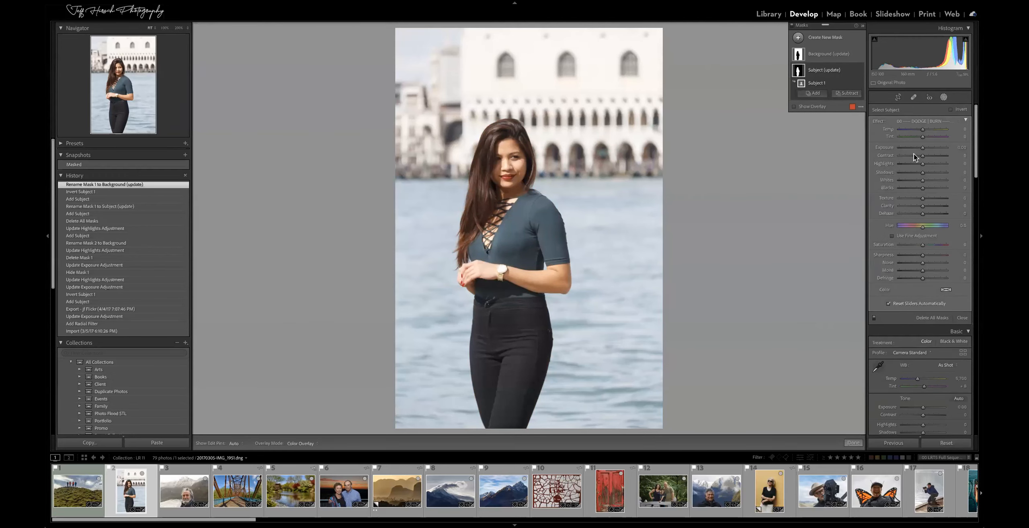
pyautogui.moveTo(923, 165); pyautogui.dragTo(917, 165)
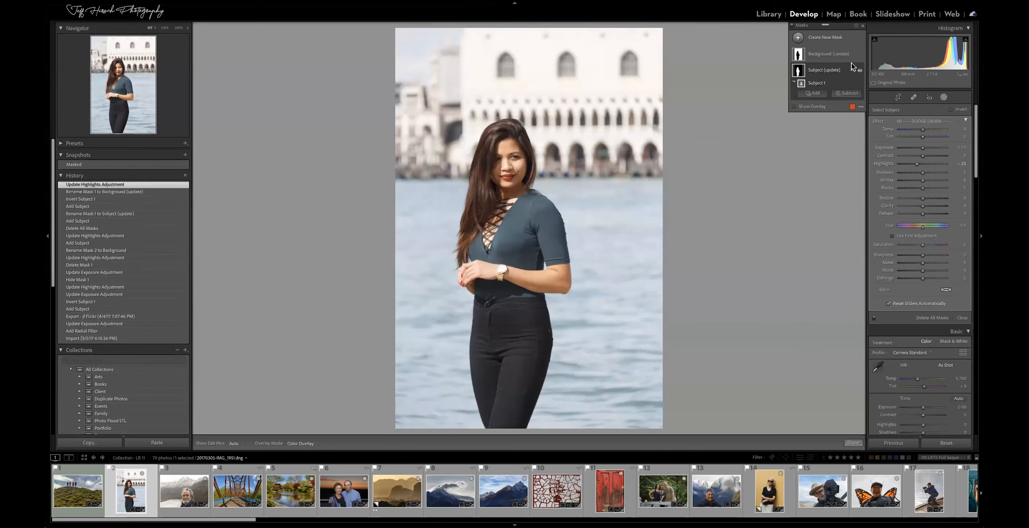
pyautogui.click(823, 60)
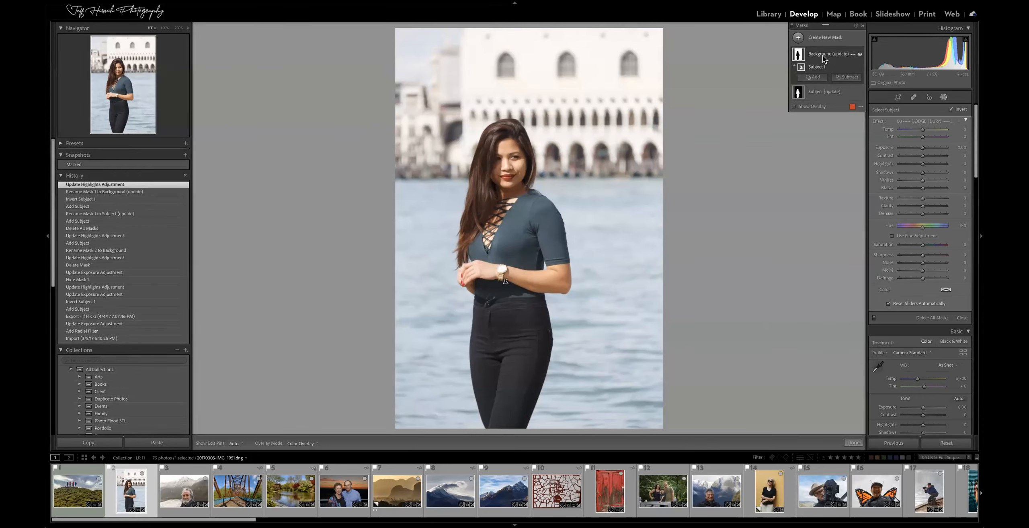
pyautogui.moveTo(923, 147); pyautogui.dragTo(914, 150)
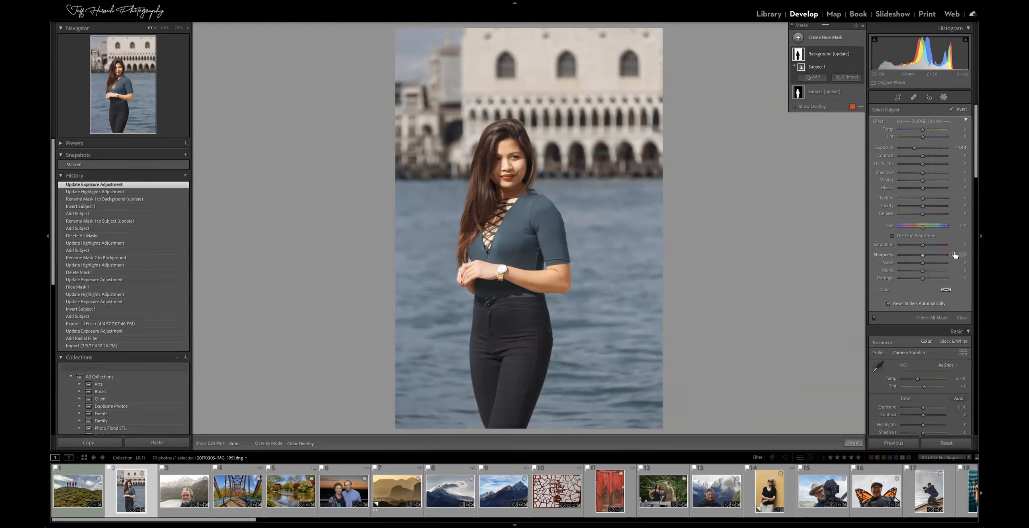
# Switch between the Subject (update) and Background (update) masks and check the background's coverage with the overlay.
pyautogui.moveTo(818, 95)
pyautogui.click(818, 93)
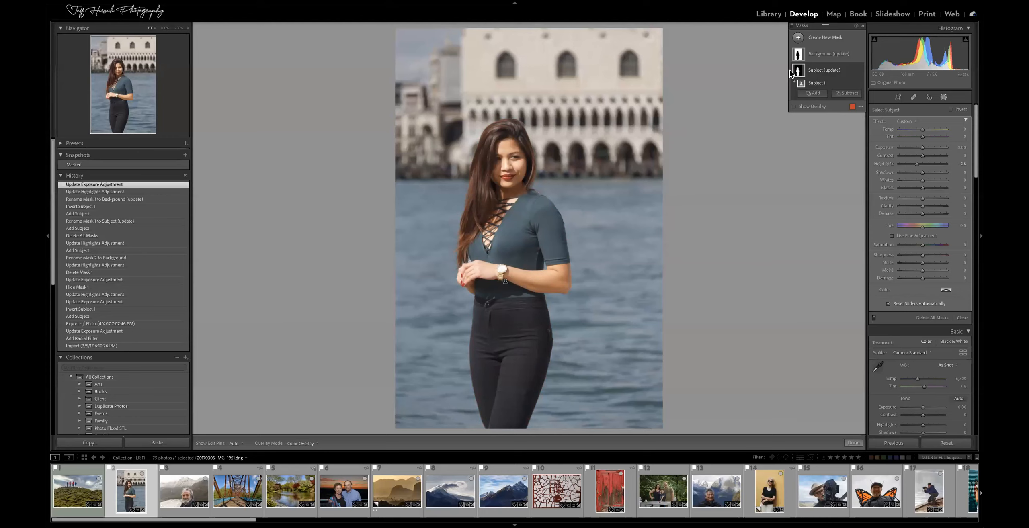
pyautogui.click(802, 51)
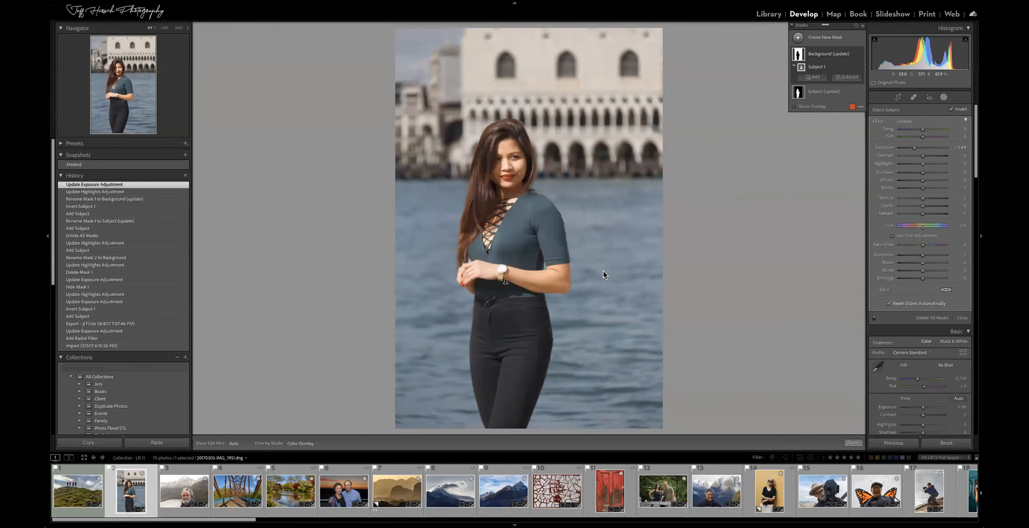
pyautogui.press('F5')
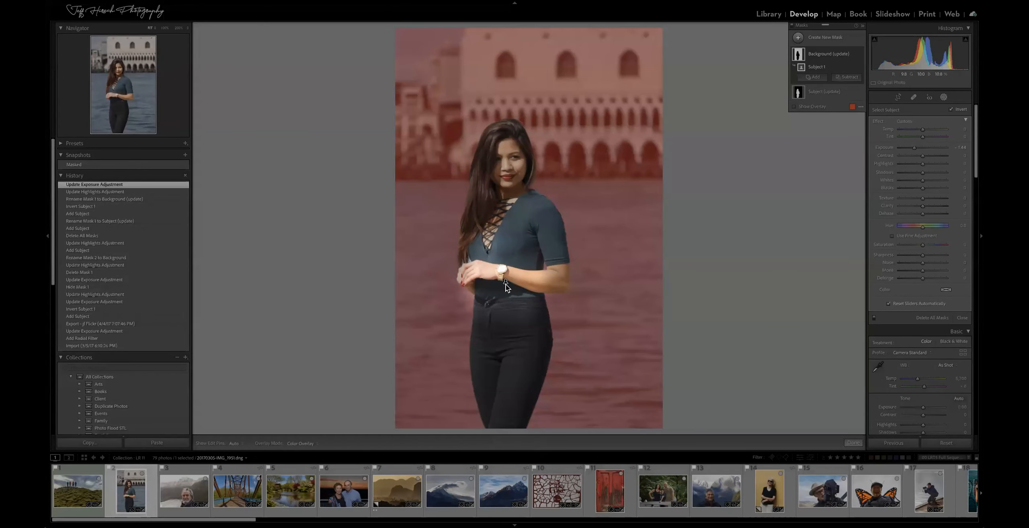
pyautogui.press('F5')
# In the photo of four people on the mossy hill, review the areas covered by the Sky, Subject and Greens masks.
pyautogui.click(61, 496)
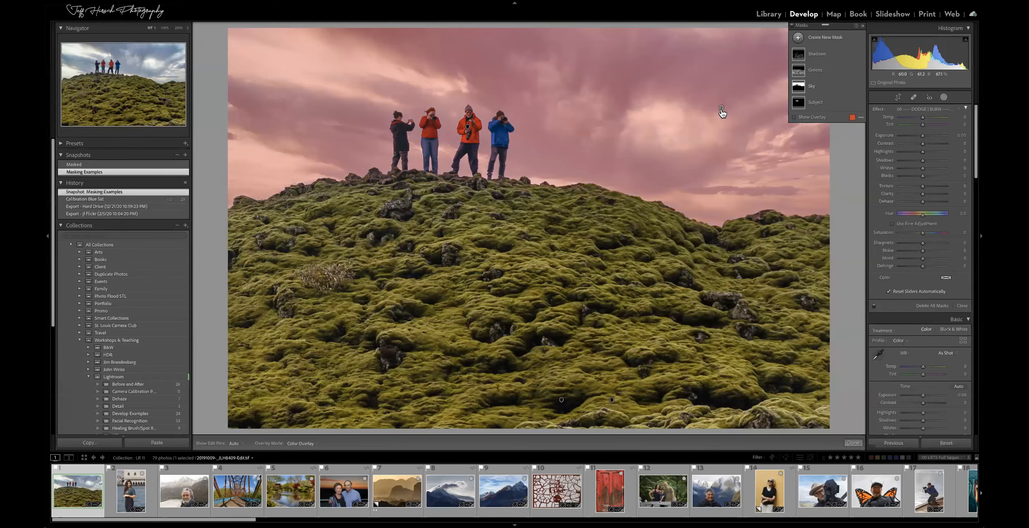
pyautogui.moveTo(722, 109)
pyautogui.click(721, 108)
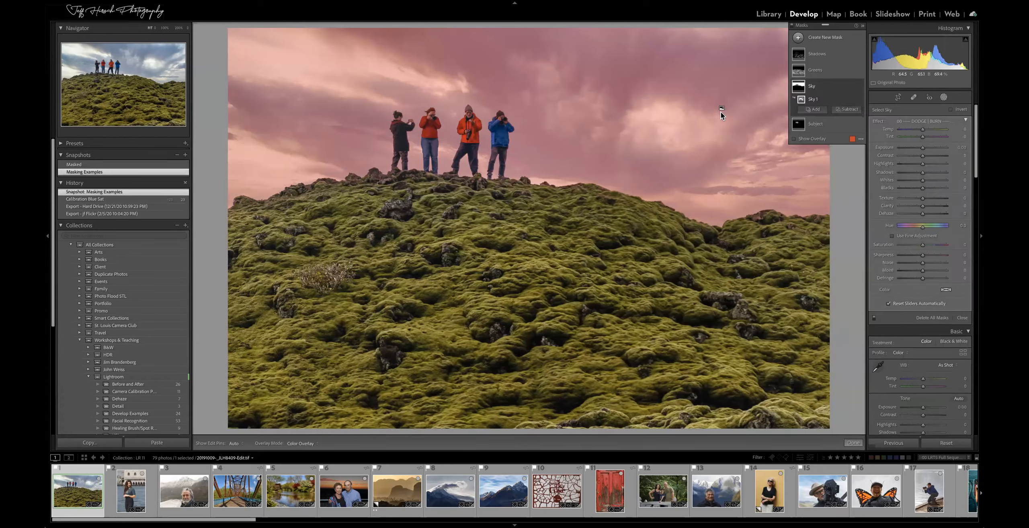
pyautogui.click(808, 125)
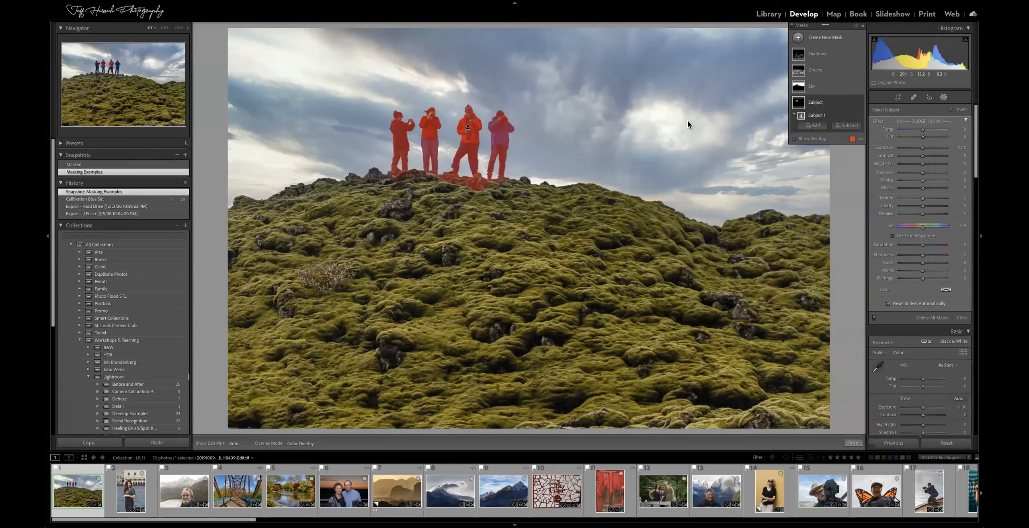
pyautogui.click(815, 70)
pyautogui.press('F5')
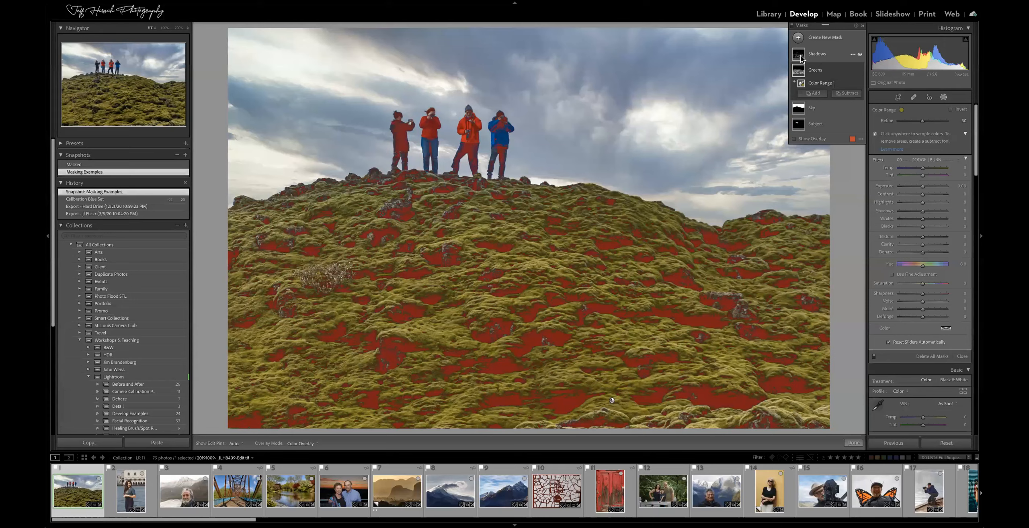
# Lower the Shadows slider of the Shadows mask to about -67, and reset it to its default.
pyautogui.click(840, 54)
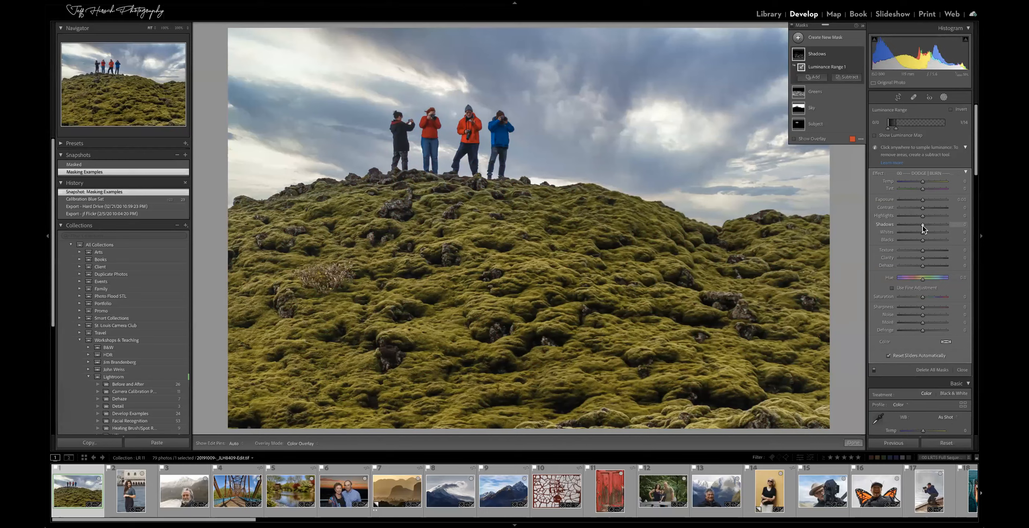
pyautogui.moveTo(922, 225)
pyautogui.mouseDown()
pyautogui.moveTo(952, 219)
pyautogui.moveTo(905, 224)
pyautogui.mouseUp()
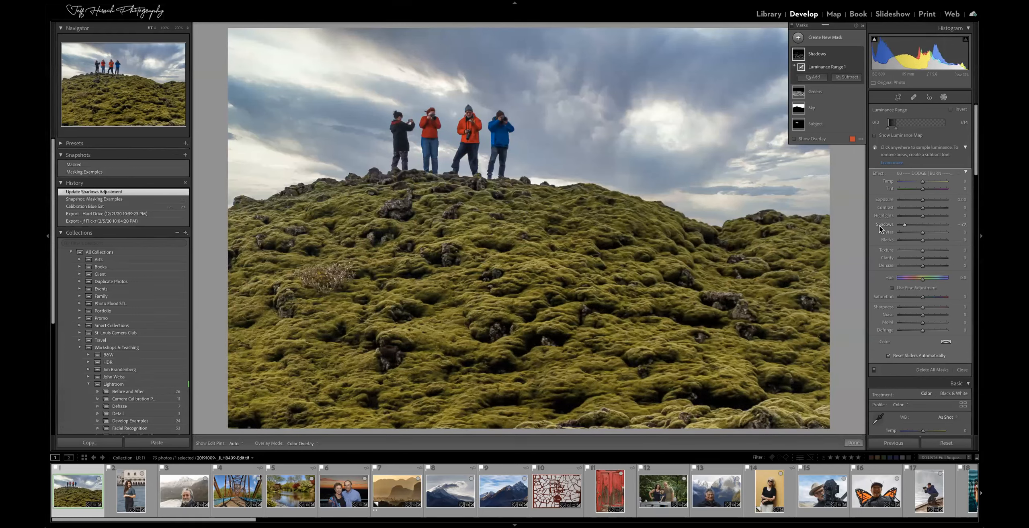
pyautogui.doubleClick(880, 225)
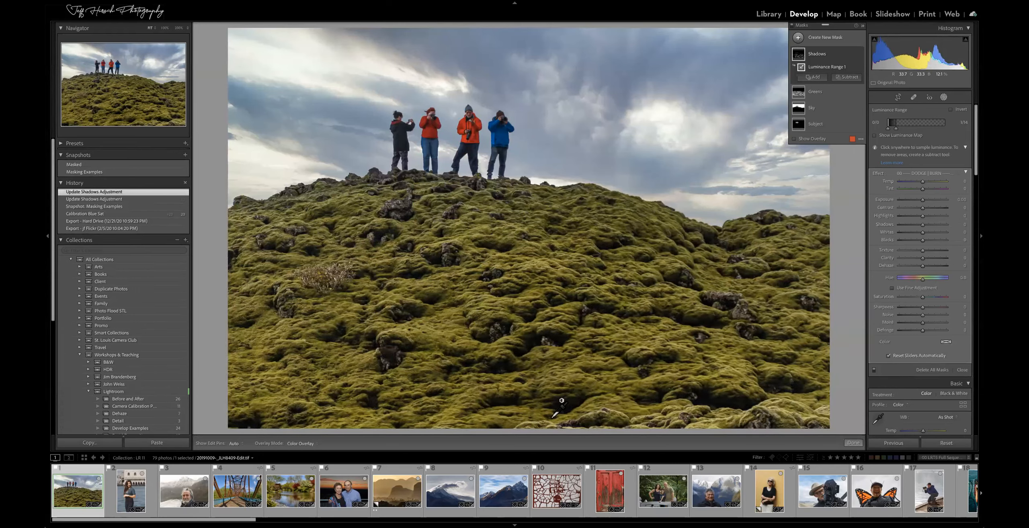
# Preview the Subject and Shadows masks, and toggle the overlay off and on for the Sky mask.
pyautogui.moveTo(562, 400)
pyautogui.moveTo(796, 127)
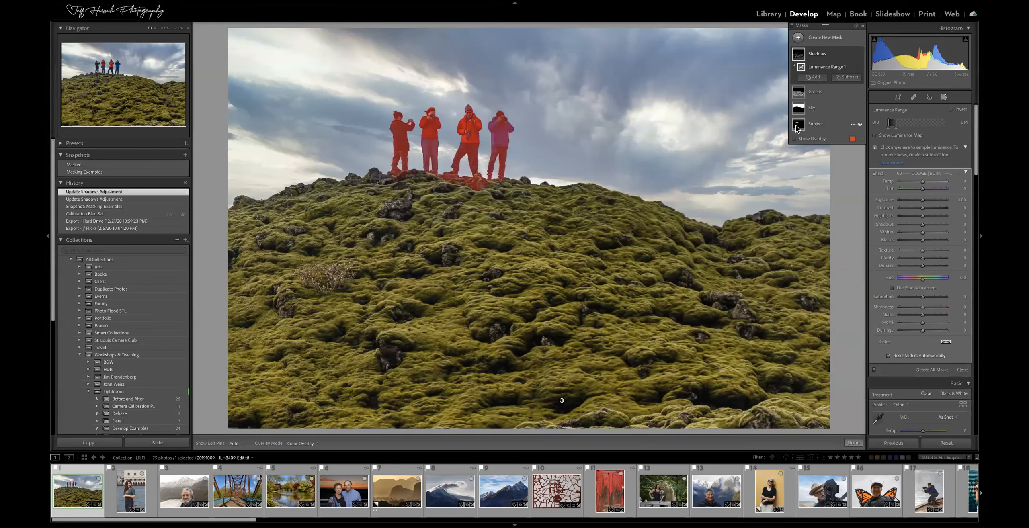
pyautogui.moveTo(801, 59)
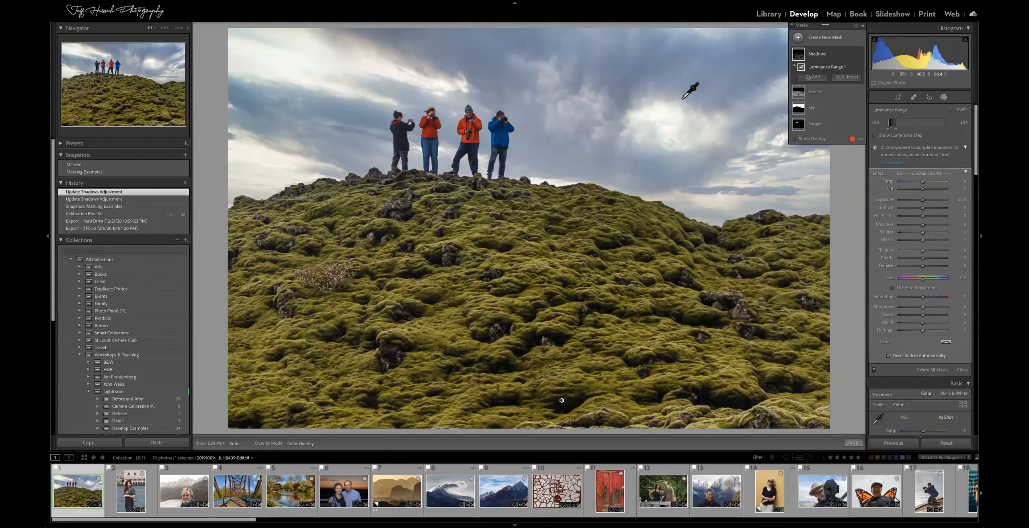
pyautogui.press('o')
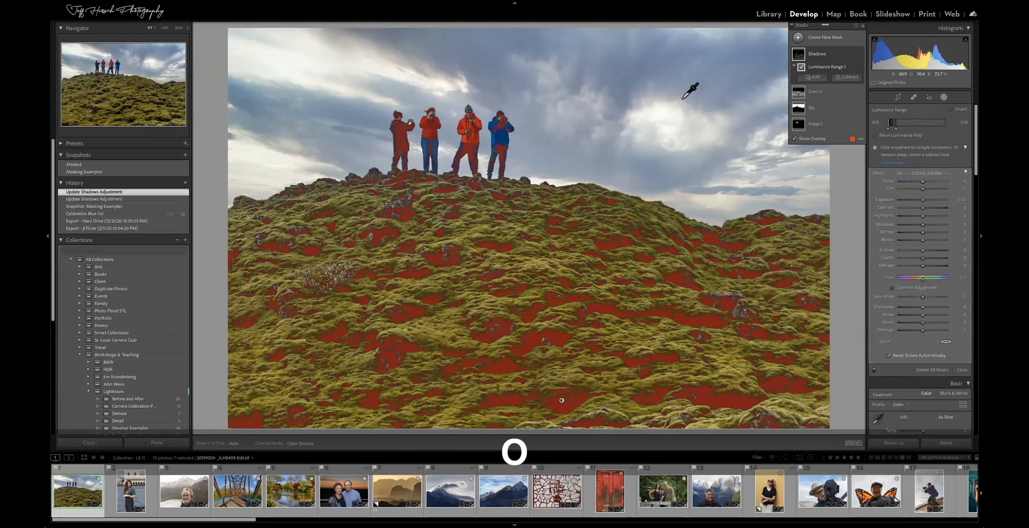
pyautogui.click(800, 86)
pyautogui.press('o')
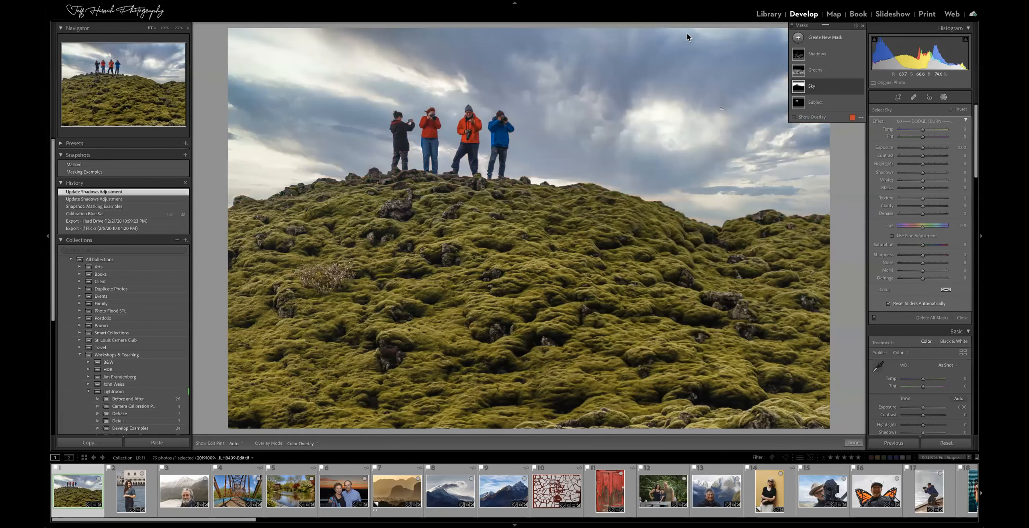
pyautogui.press('o')
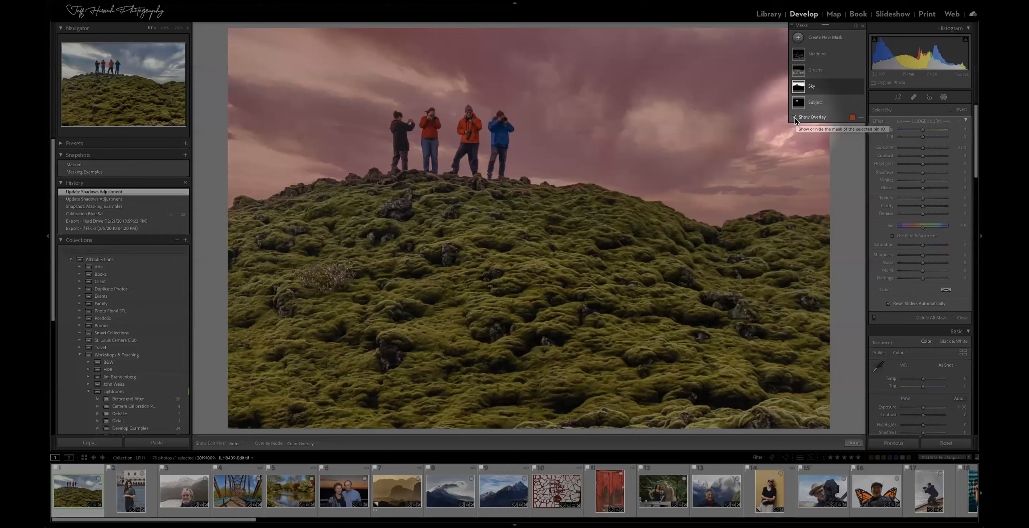
# Examine the color overlay settings, keeping the overlay shown on the Affected Area.
pyautogui.click(853, 117)
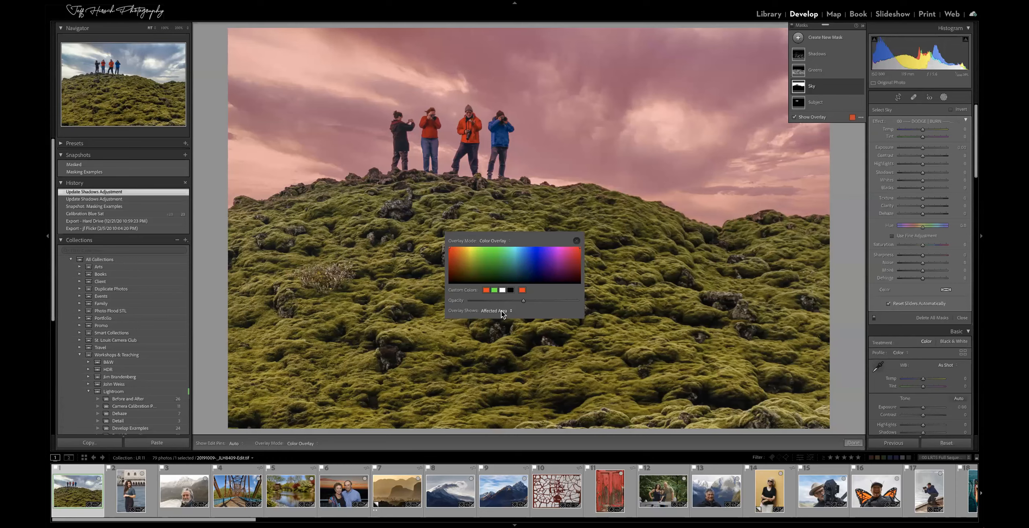
pyautogui.click(489, 312)
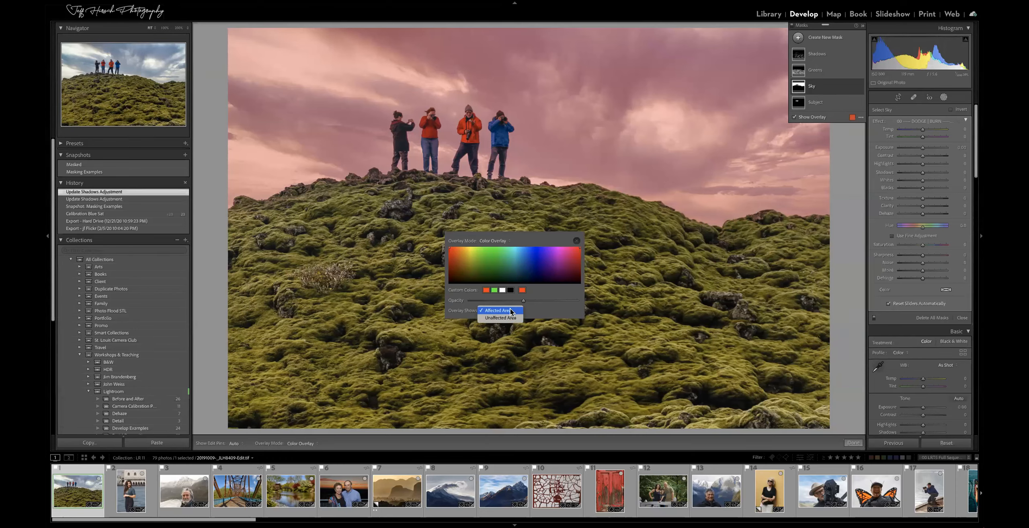
pyautogui.click(511, 311)
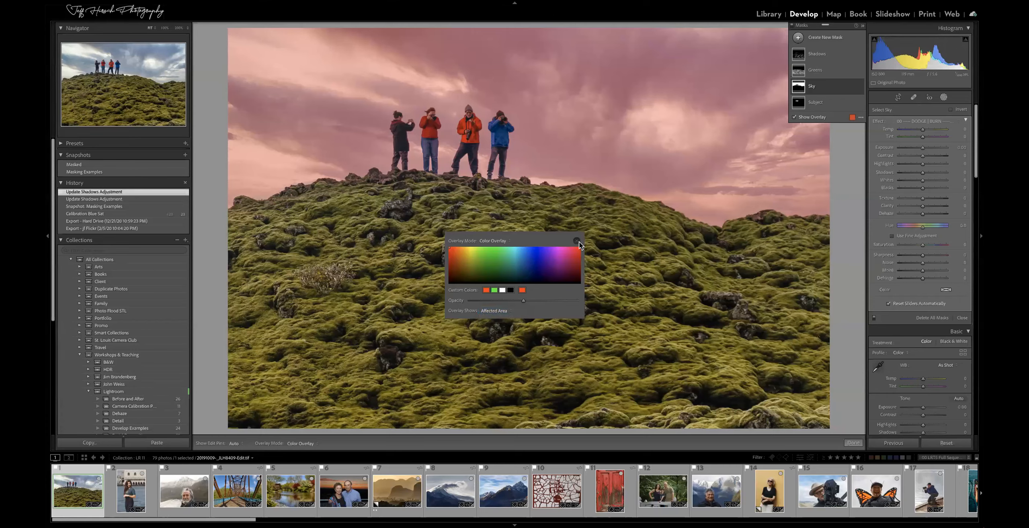
pyautogui.click(577, 241)
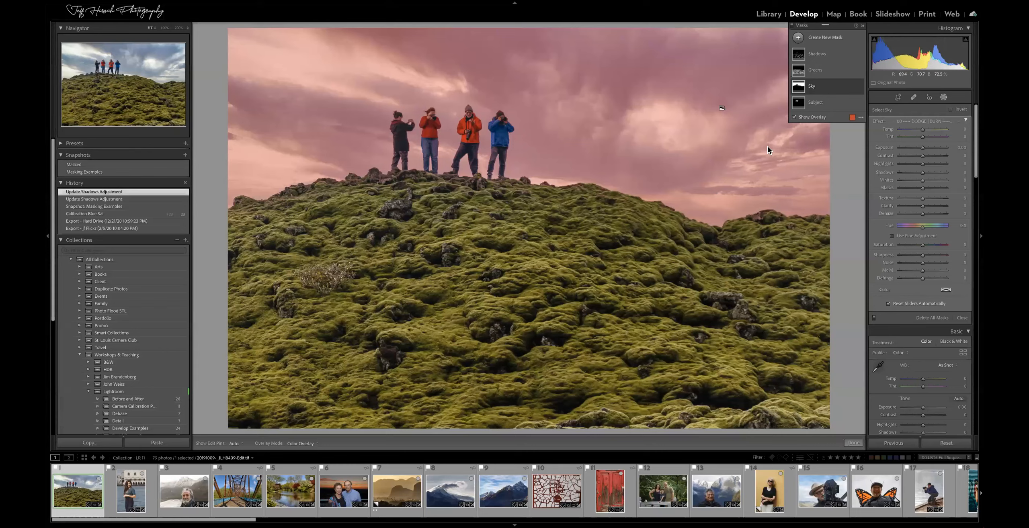
# Try the Color Overlay on B&W mode for the masks, and switch the overlay mode to Image on B&W.
pyautogui.click(861, 117)
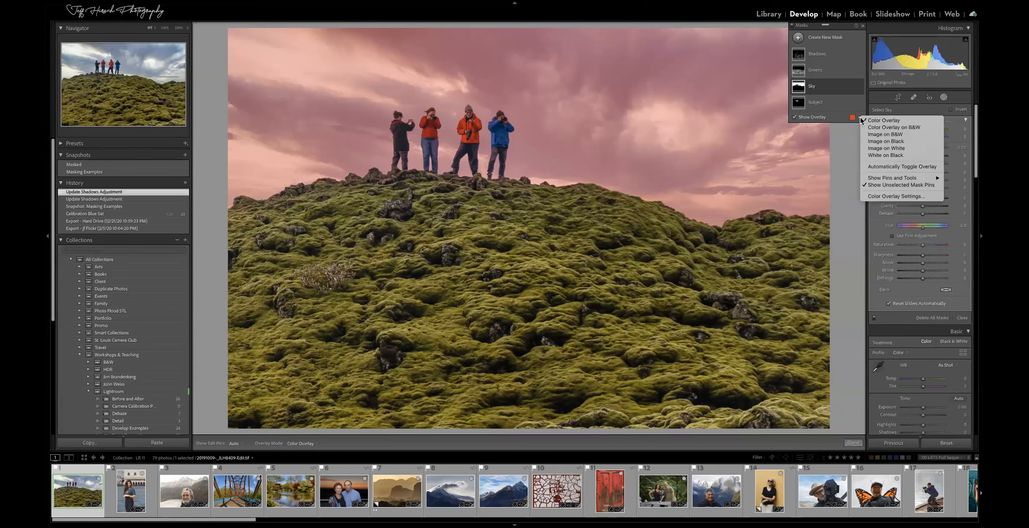
pyautogui.click(879, 127)
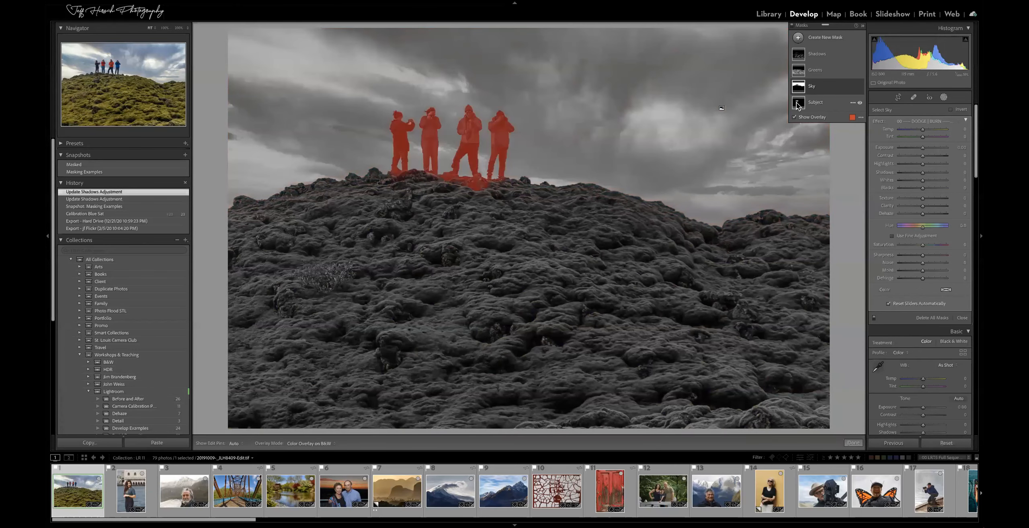
pyautogui.click(860, 117)
pyautogui.click(875, 134)
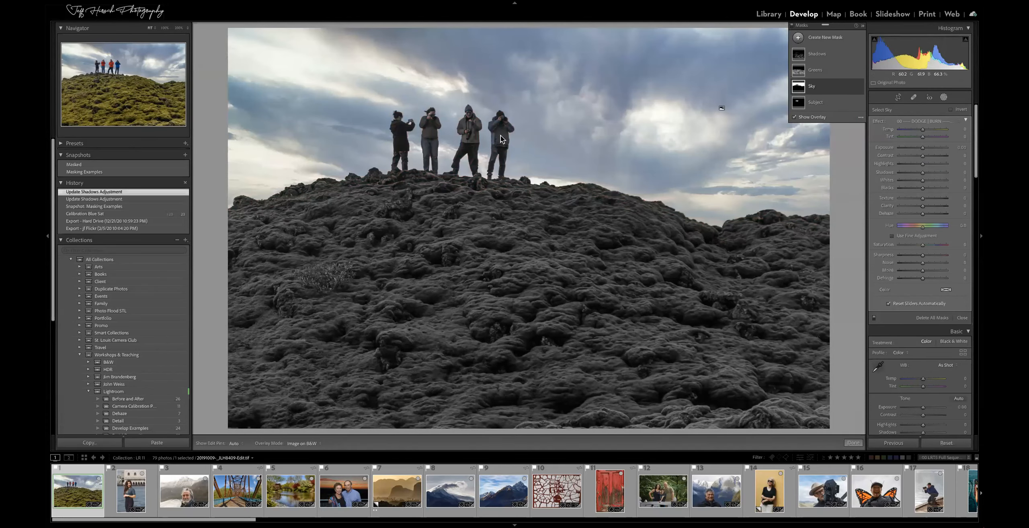
# Preview the masks in Image on B&W mode, and switch the overlay mode to Image on Black.
pyautogui.moveTo(800, 105)
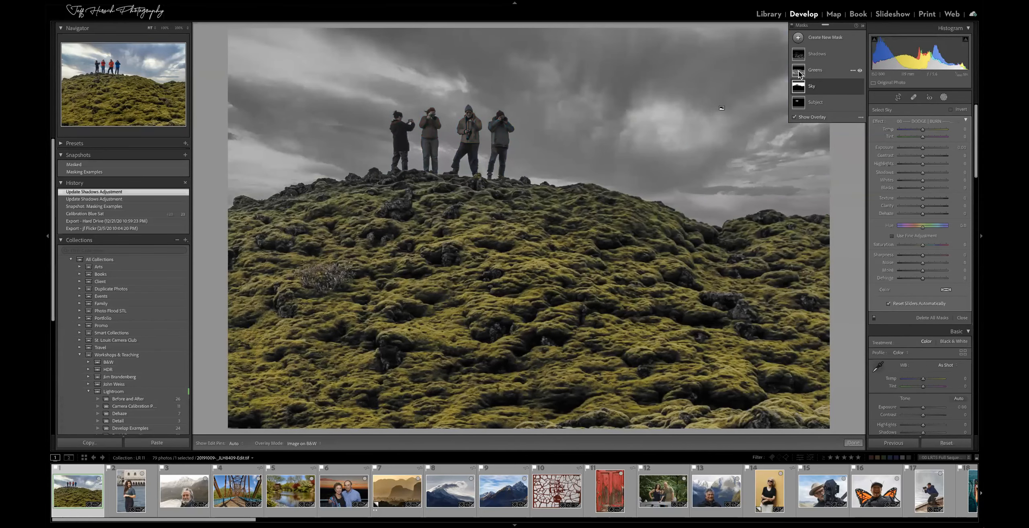
pyautogui.moveTo(800, 53)
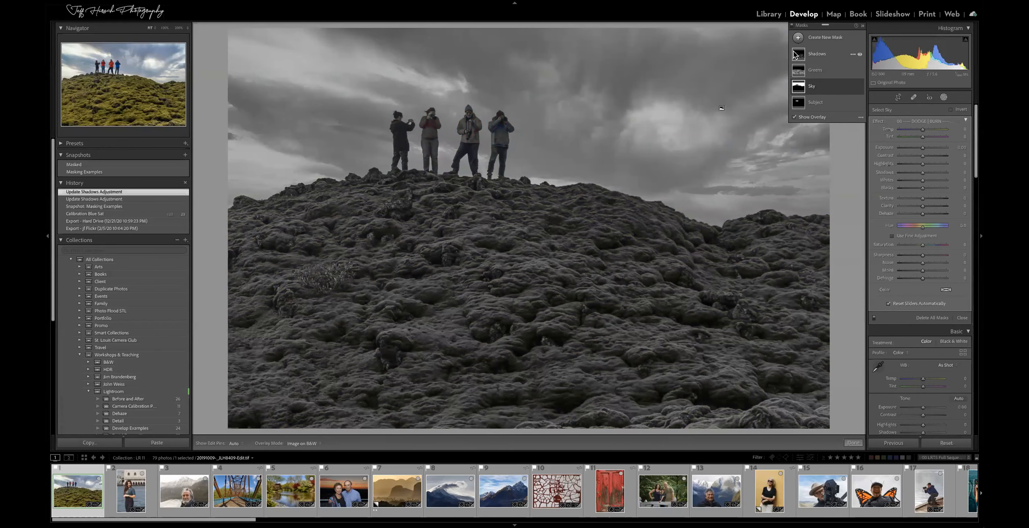
pyautogui.click(861, 117)
pyautogui.click(883, 141)
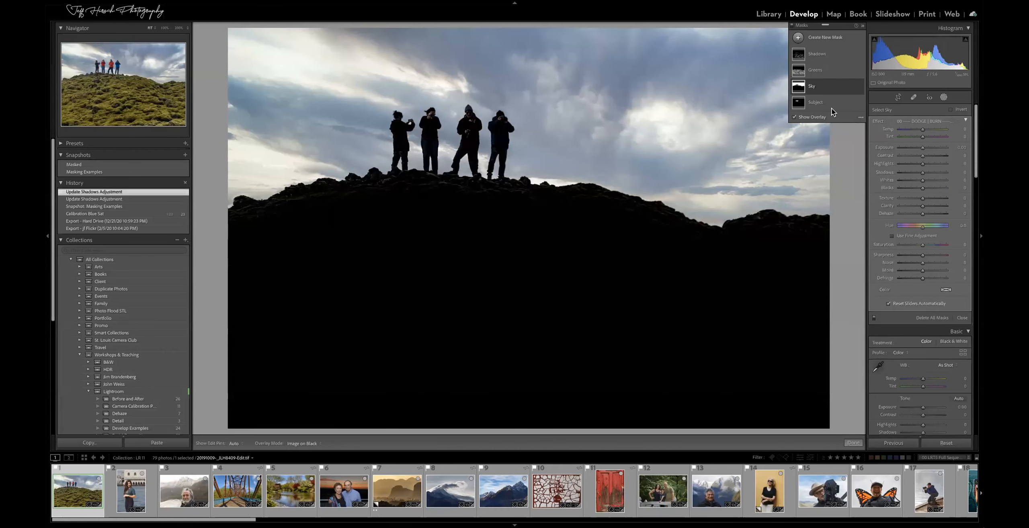
pyautogui.moveTo(795, 60)
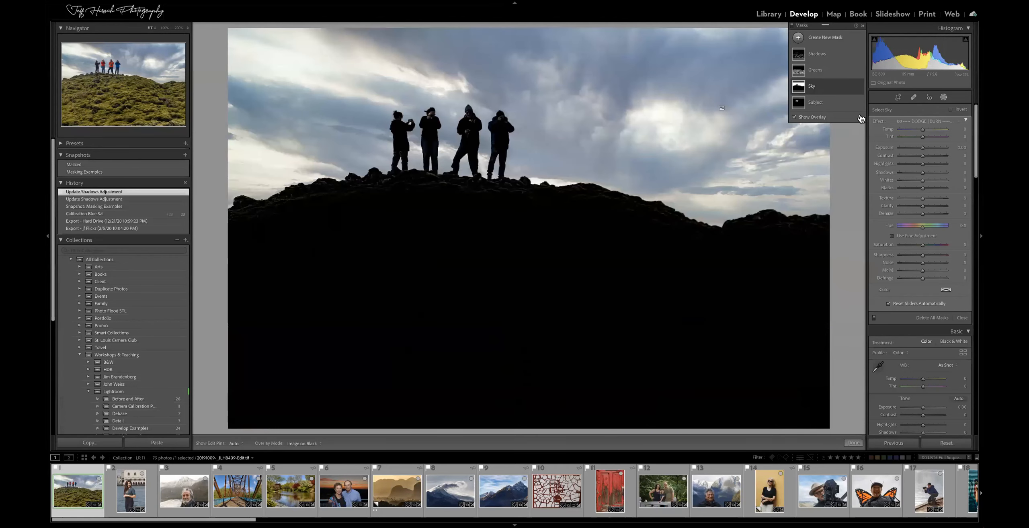
# Switch the overlay mode to Image on White, and view the Subject and Sky masks in it.
pyautogui.click(860, 117)
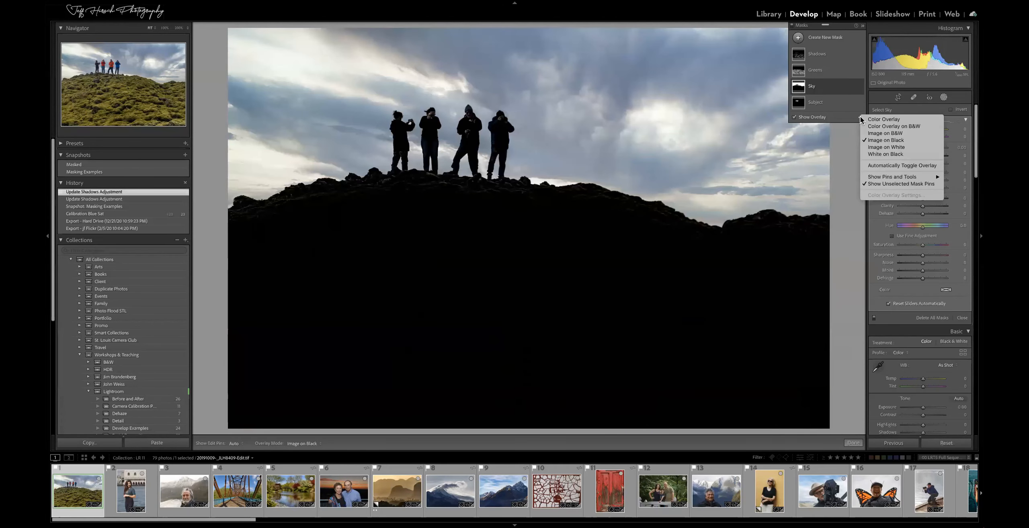
pyautogui.click(896, 148)
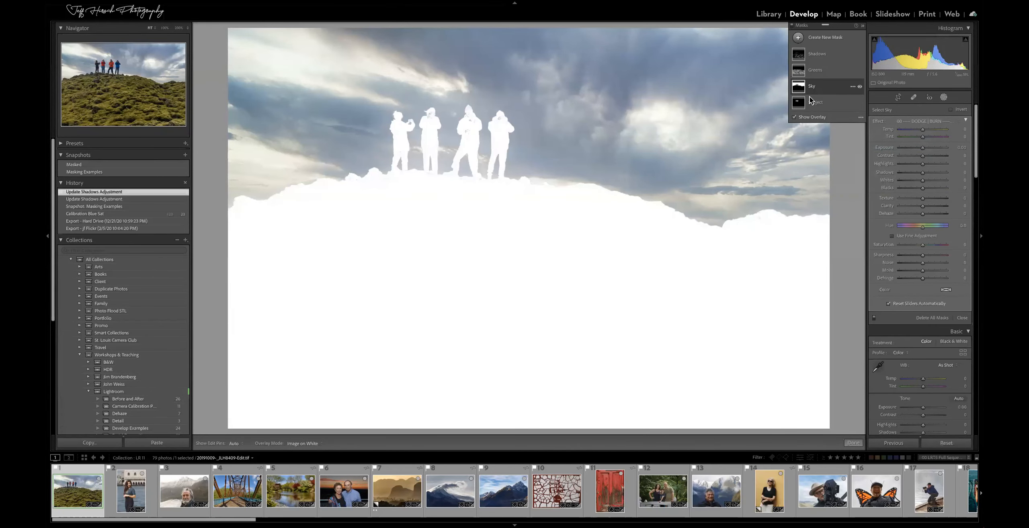
pyautogui.click(796, 104)
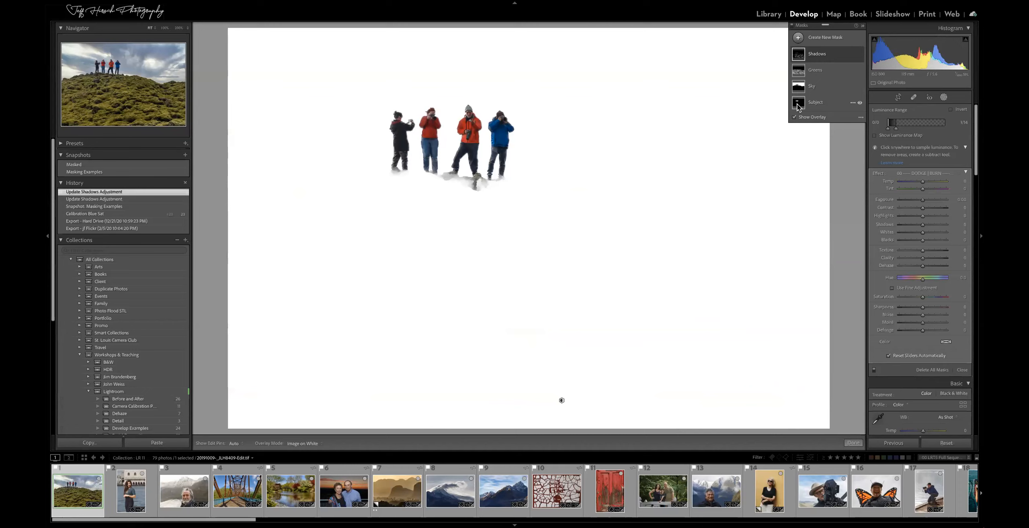
pyautogui.click(800, 86)
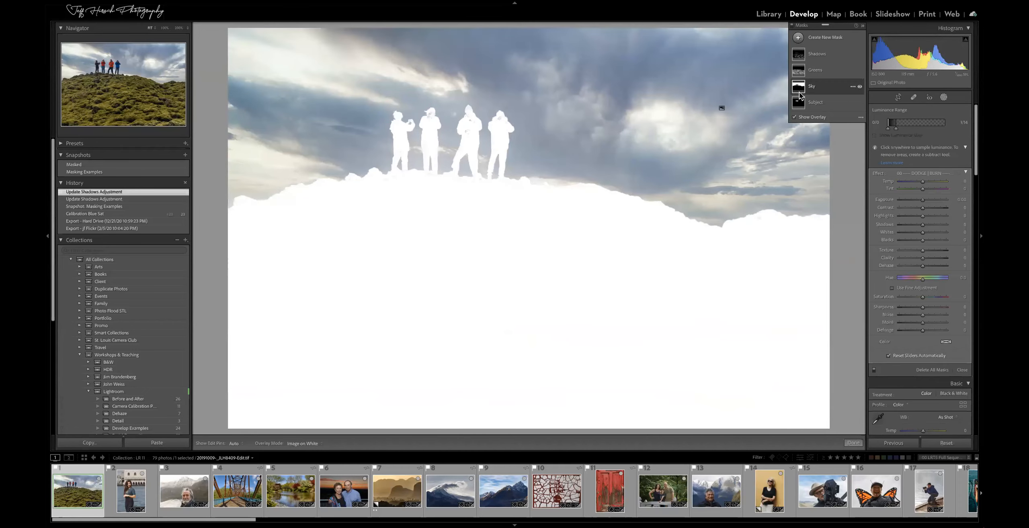
# Switch the overlay mode to White on Black, and view the Greens mask in it.
pyautogui.click(860, 116)
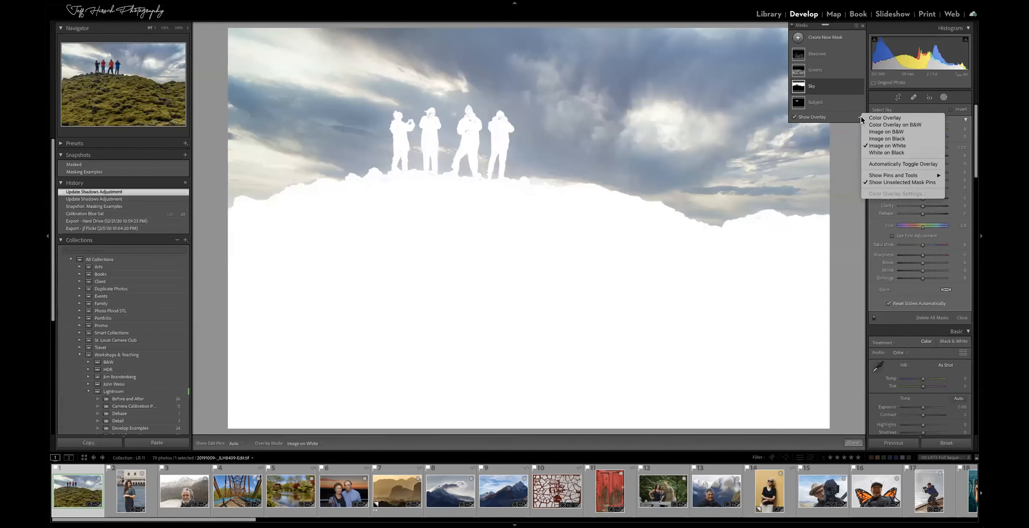
pyautogui.click(876, 153)
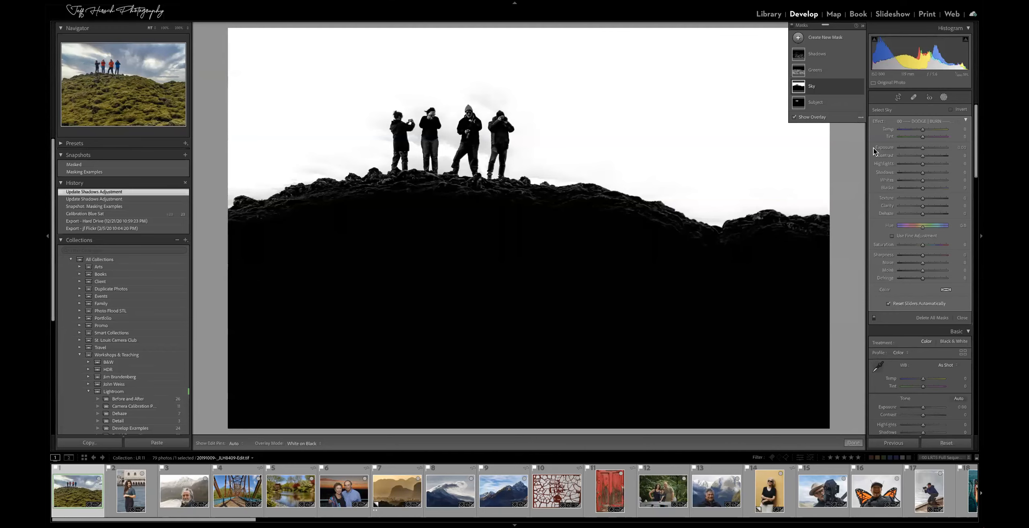
pyautogui.click(800, 74)
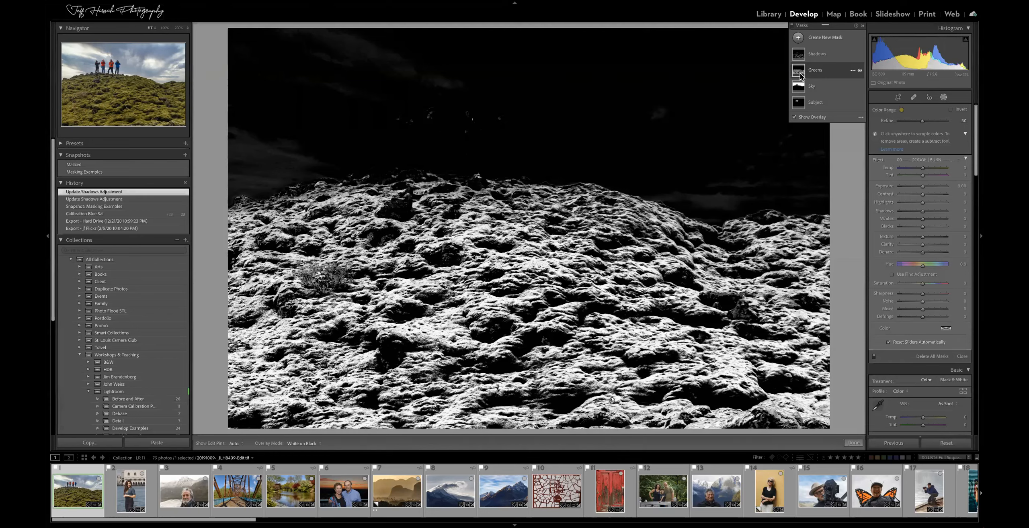
# Switch the overlay mode to Color Overlay to compare the Greens and Sky masks.
pyautogui.click(860, 120)
pyautogui.click(871, 121)
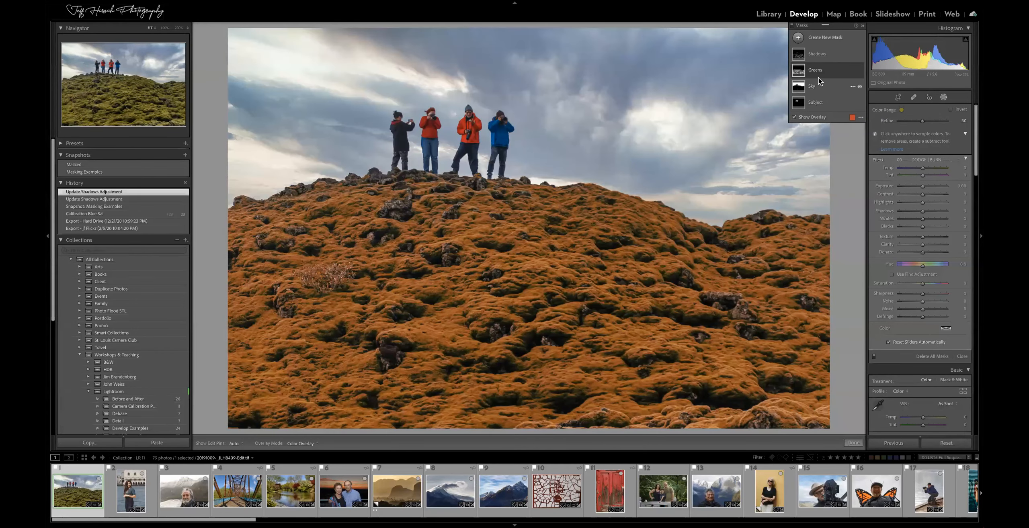
pyautogui.click(798, 91)
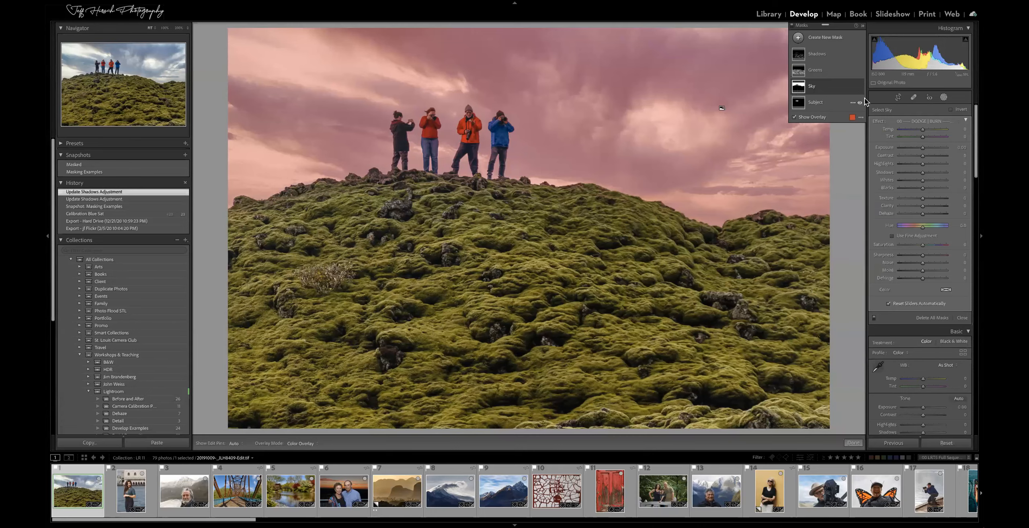
# View the Sky mask in White on Black mode, and compare it with Image on Black.
pyautogui.click(861, 120)
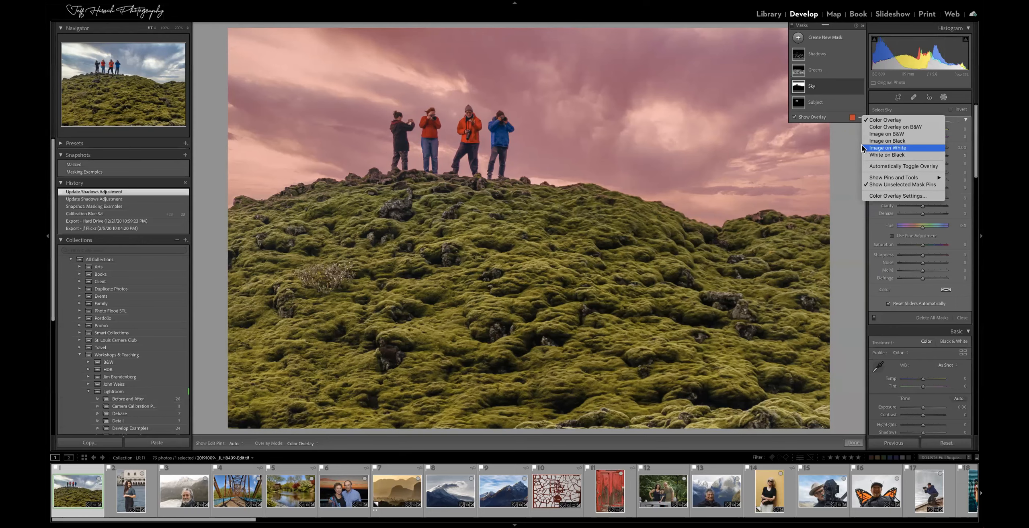
pyautogui.click(872, 152)
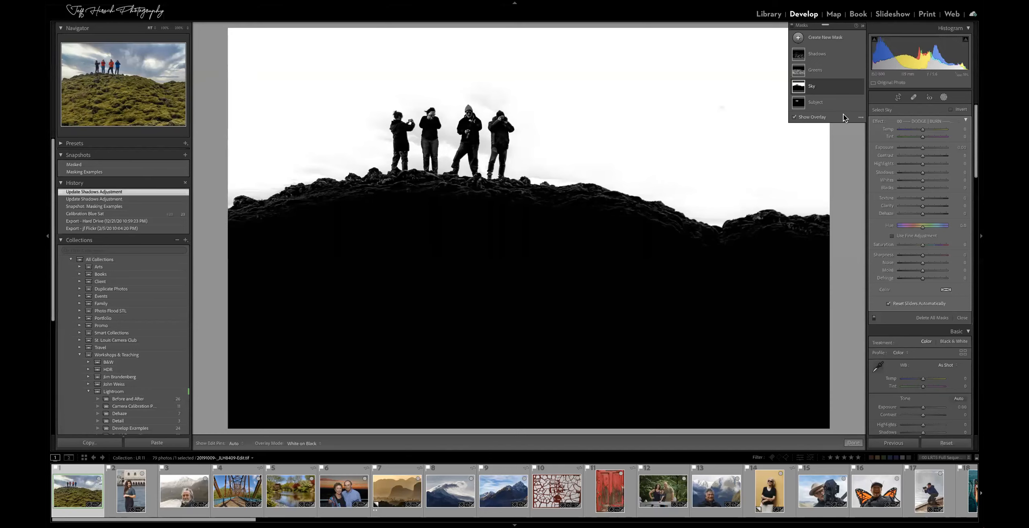
pyautogui.click(860, 118)
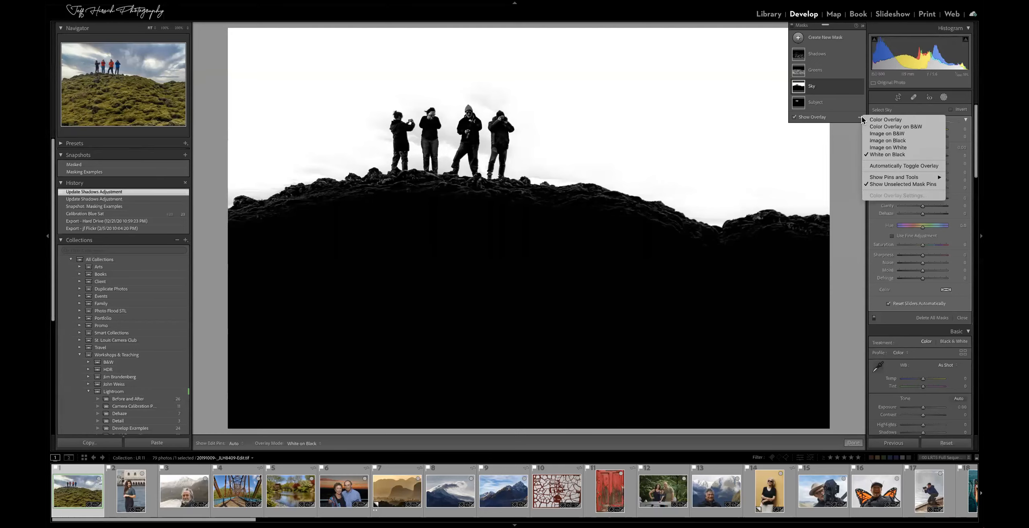
pyautogui.click(880, 140)
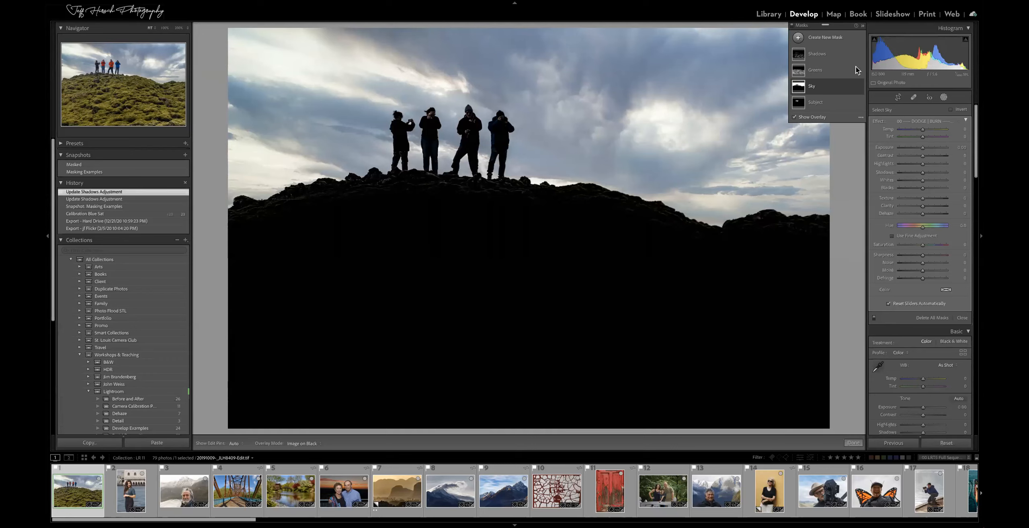
# Set the overlay mode back to Color Overlay, and review the remaining overlay options without changing them.
pyautogui.click(861, 117)
pyautogui.click(873, 120)
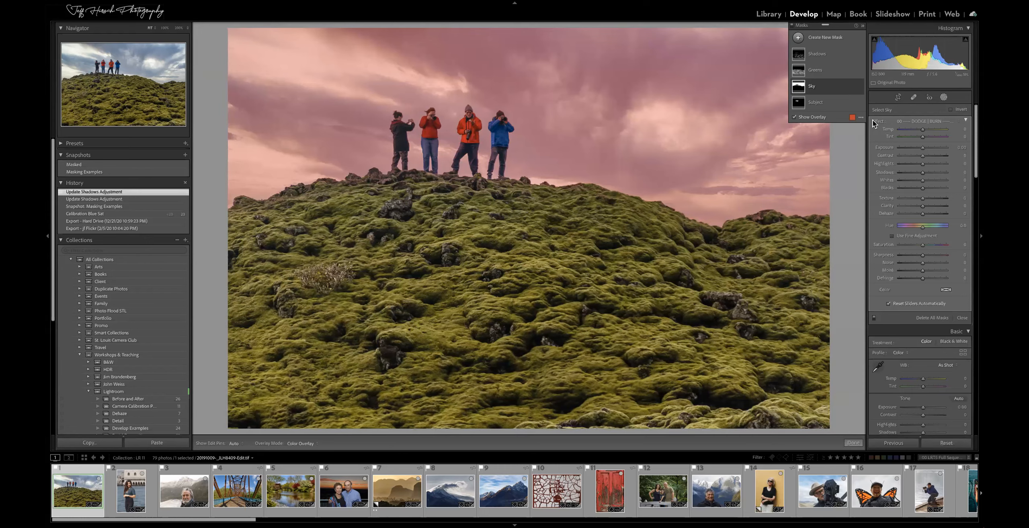
pyautogui.click(860, 117)
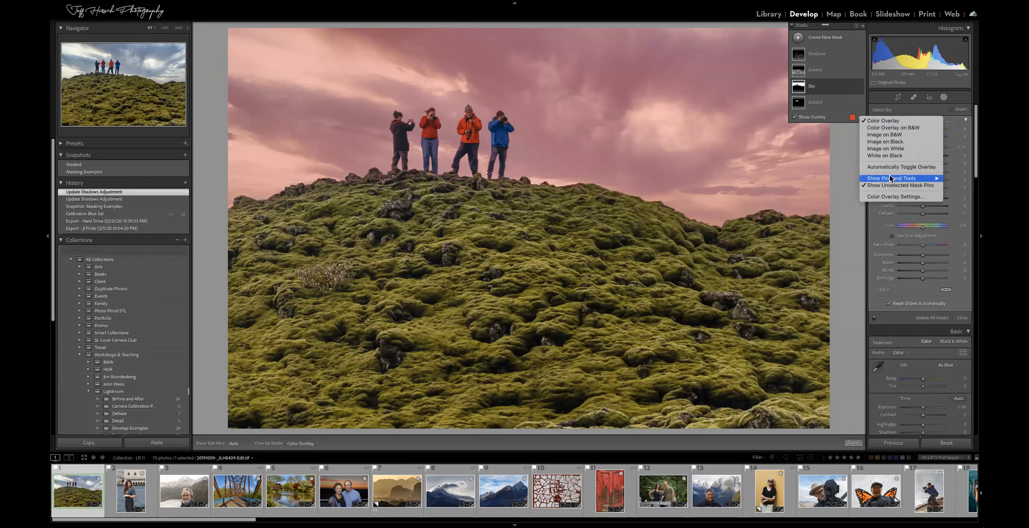
pyautogui.moveTo(890, 179)
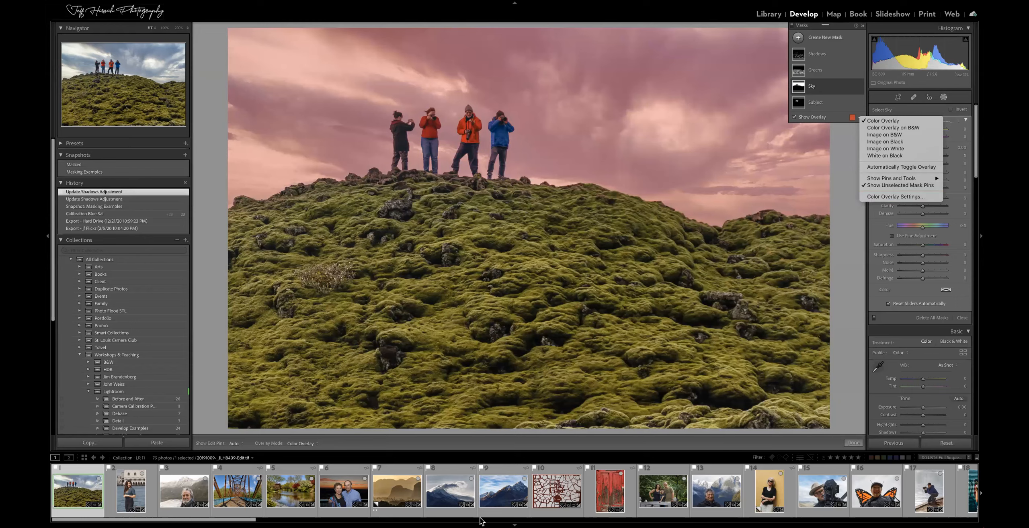
pyautogui.click(837, 108)
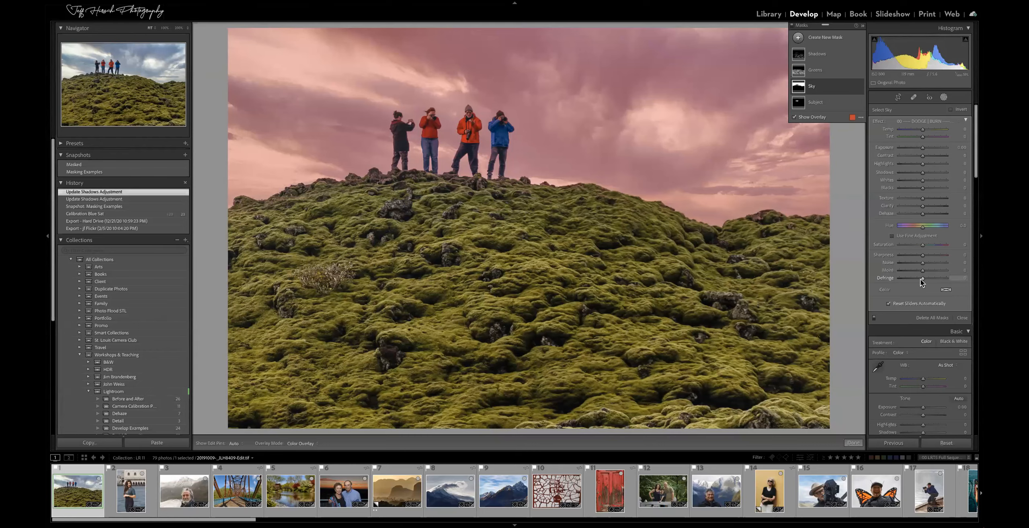
# Try inverting the Sky mask, and turn the inversion off again.
pyautogui.press('F5')
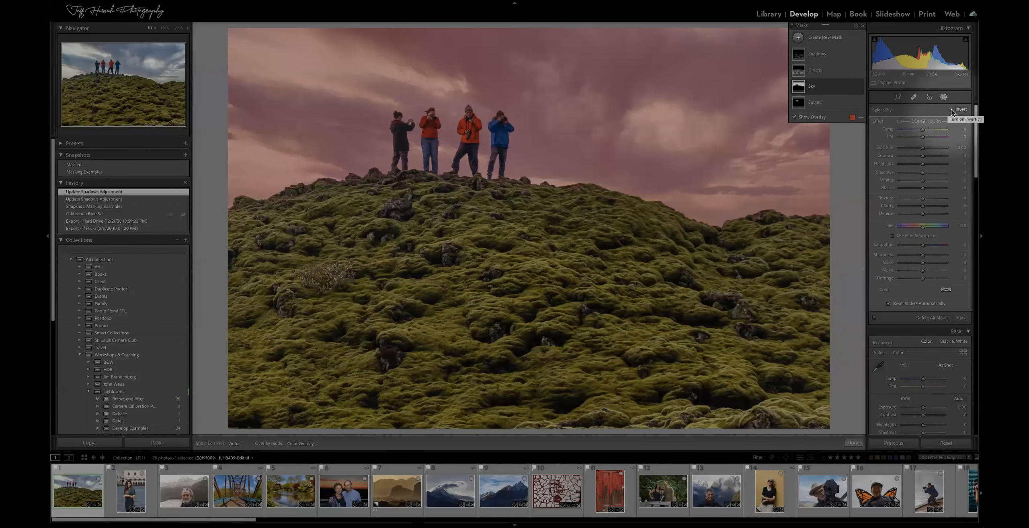
pyautogui.click(950, 109)
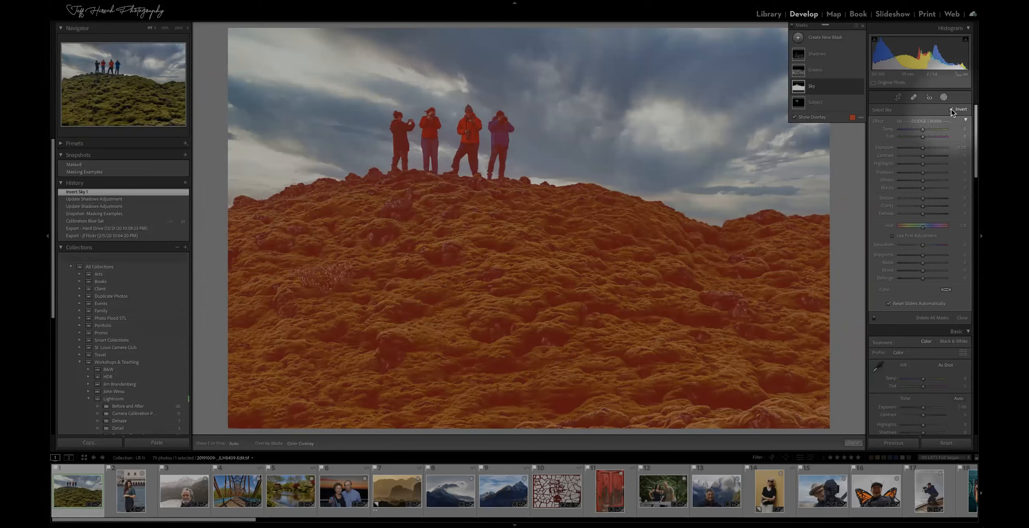
pyautogui.click(951, 110)
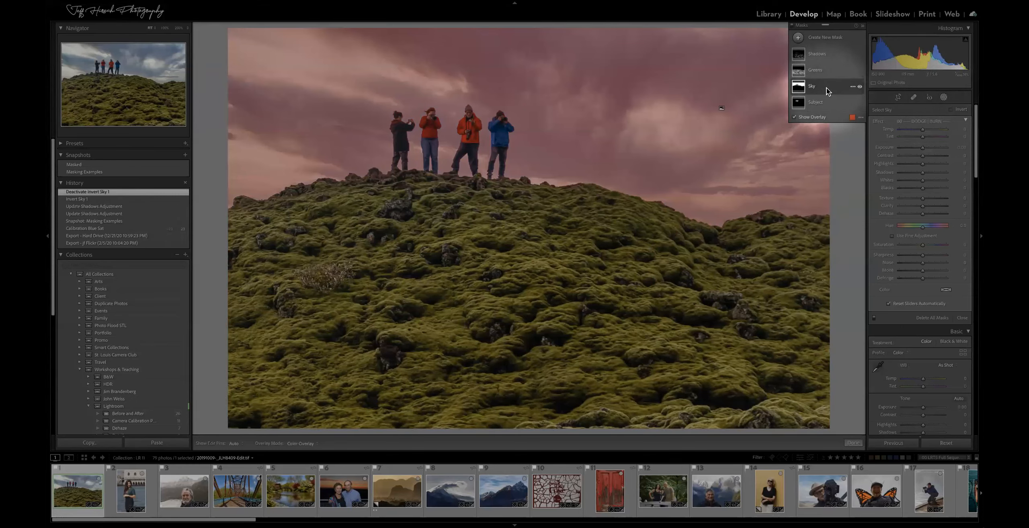
# Examine the options offered for the Sky mask and for its Sky 1 component.
pyautogui.click(853, 87)
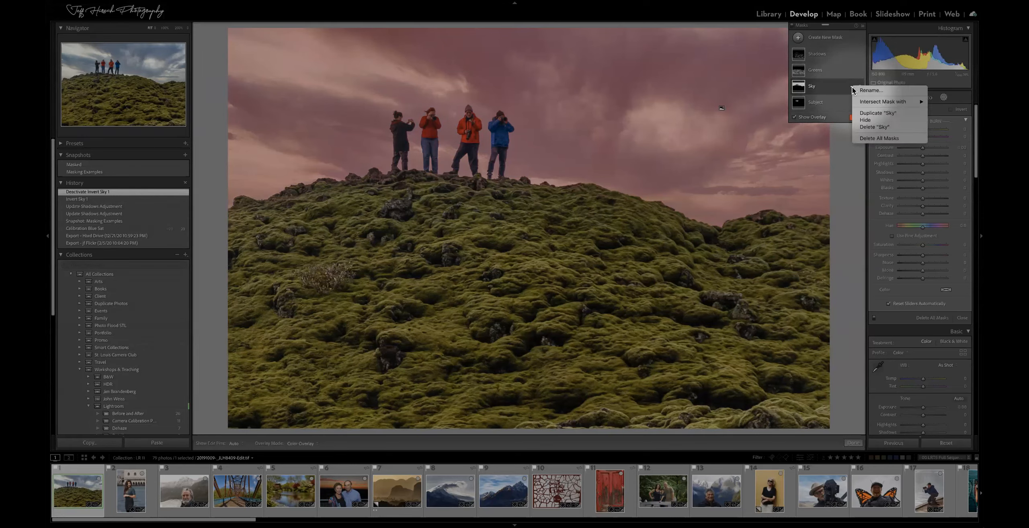
pyautogui.click(832, 87)
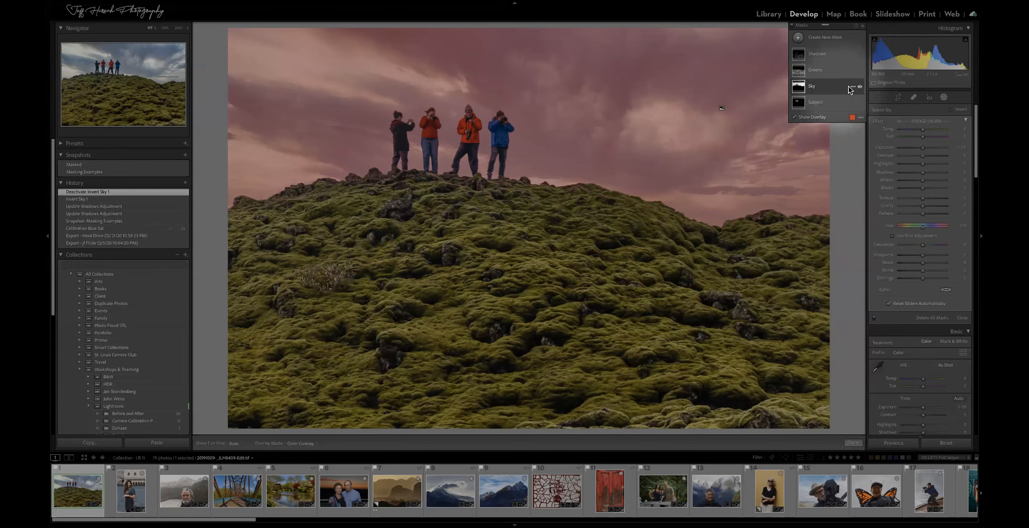
pyautogui.click(831, 91)
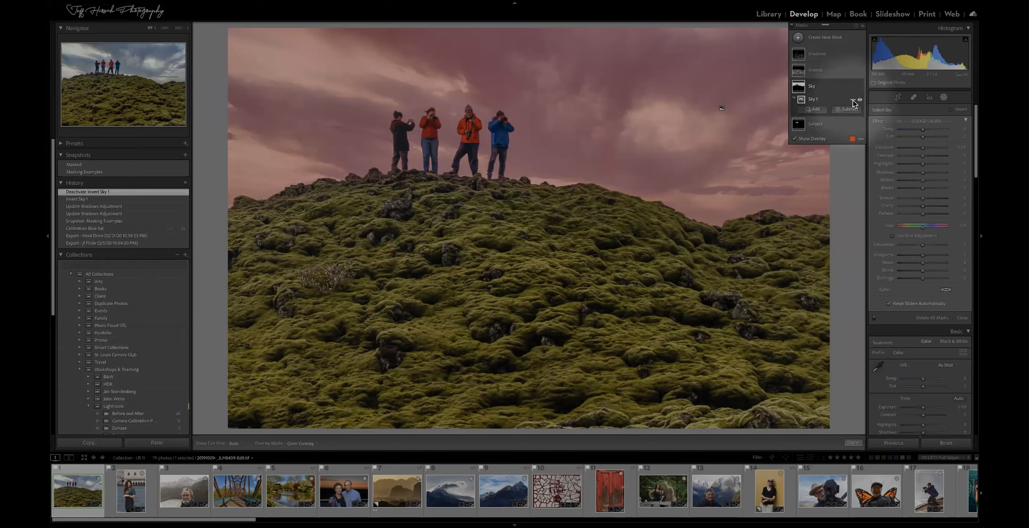
pyautogui.click(853, 102)
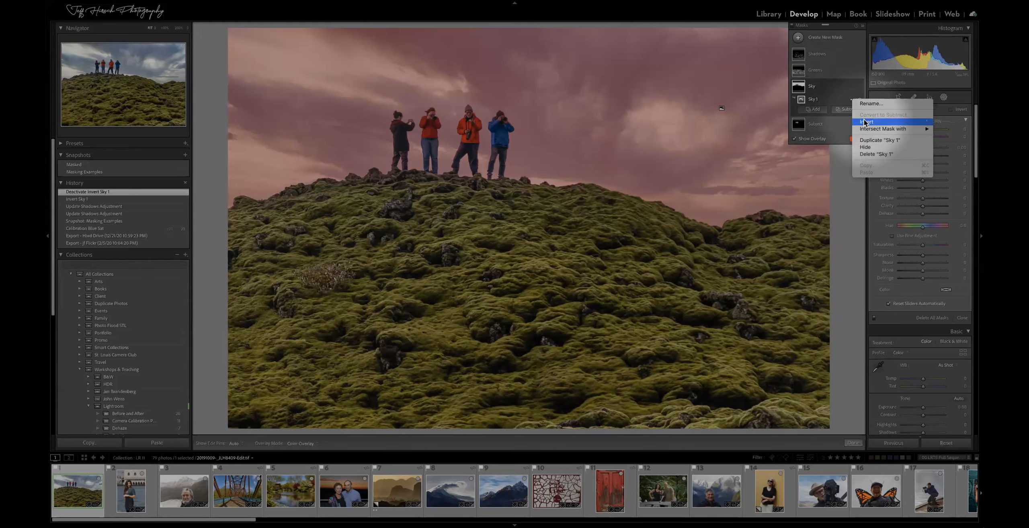
pyautogui.click(844, 88)
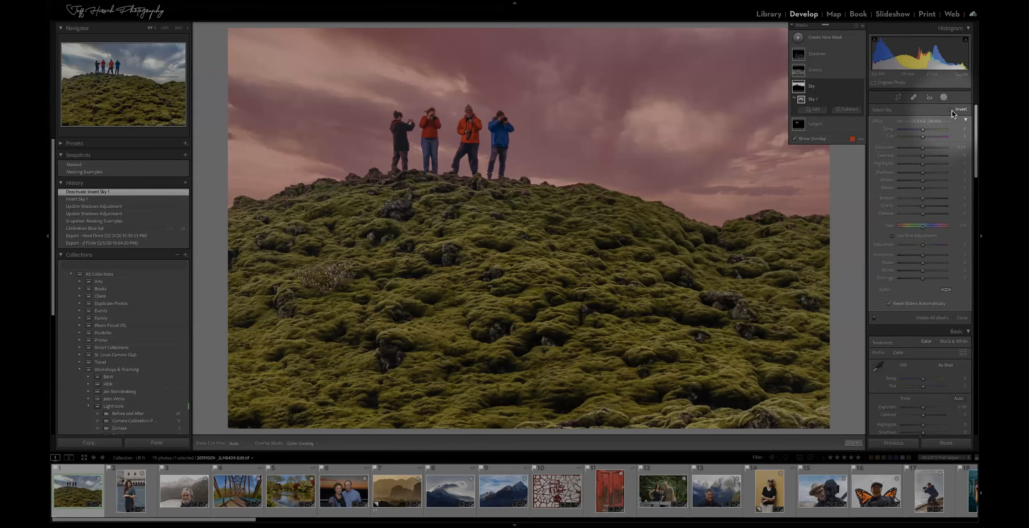
pyautogui.press('F5')
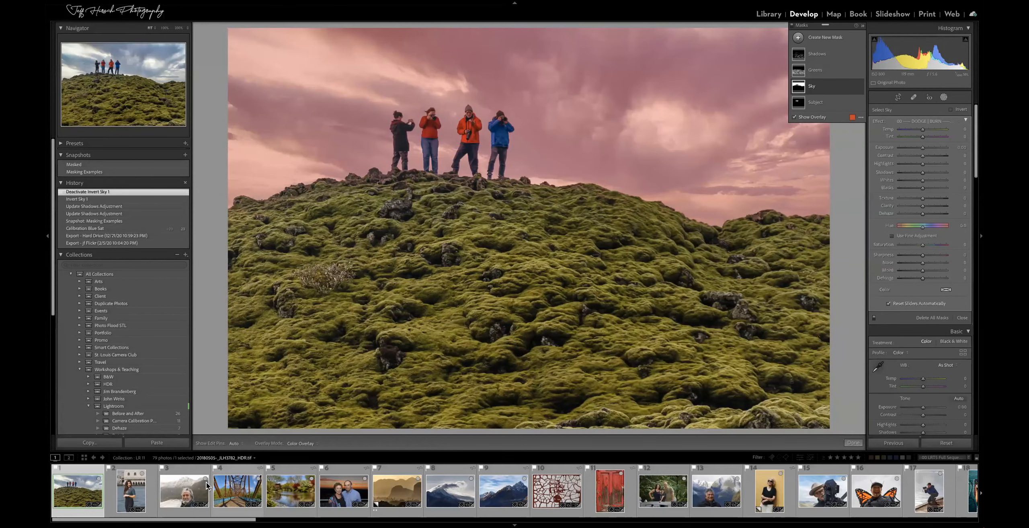
# Open the photo of the couple at sunset, hide the mask overlay, and lower the subject mask's Highlights to about -13.
pyautogui.click(343, 489)
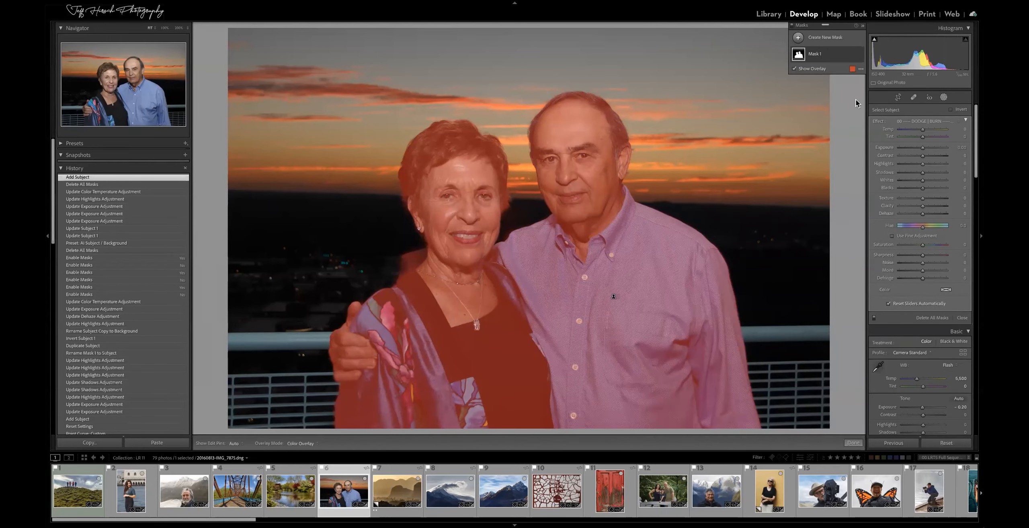
pyautogui.press('o')
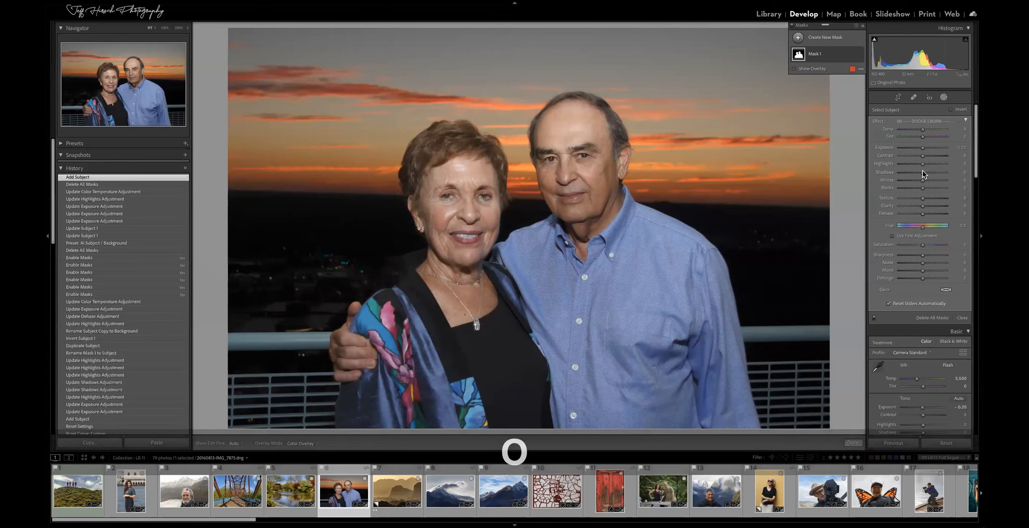
pyautogui.moveTo(923, 164); pyautogui.dragTo(919, 164)
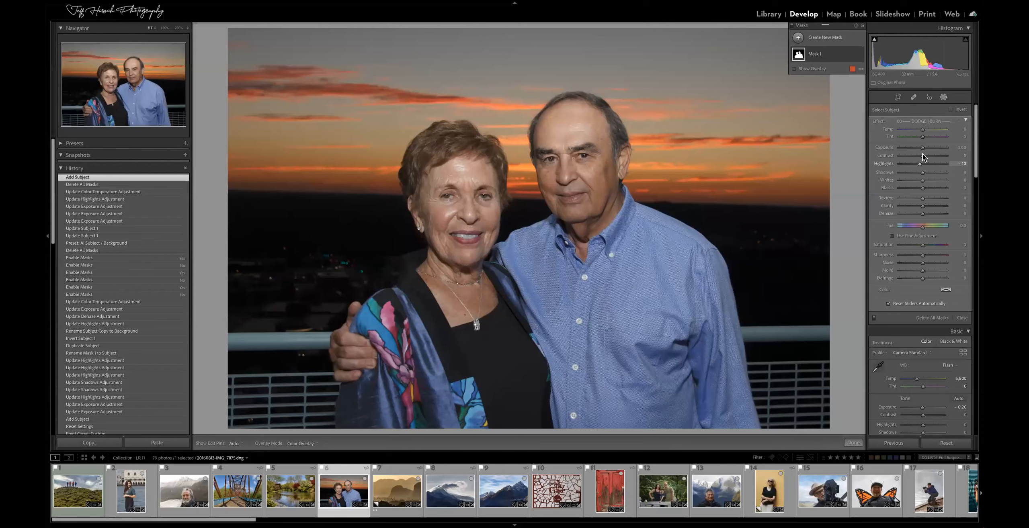
# Rename Mask 1 on the couple's photo to Subject.
pyautogui.doubleClick(816, 56)
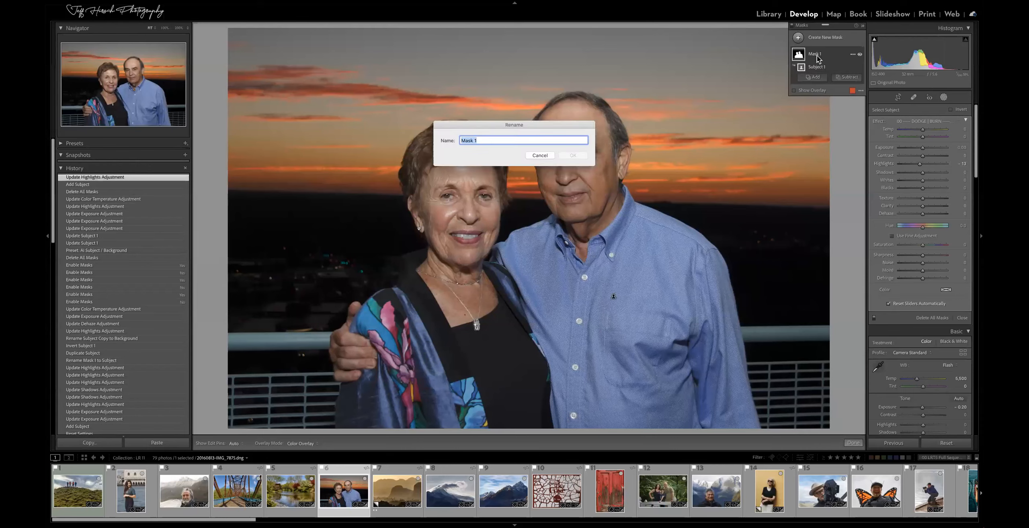
pyautogui.write('Subject')
pyautogui.press('Return')
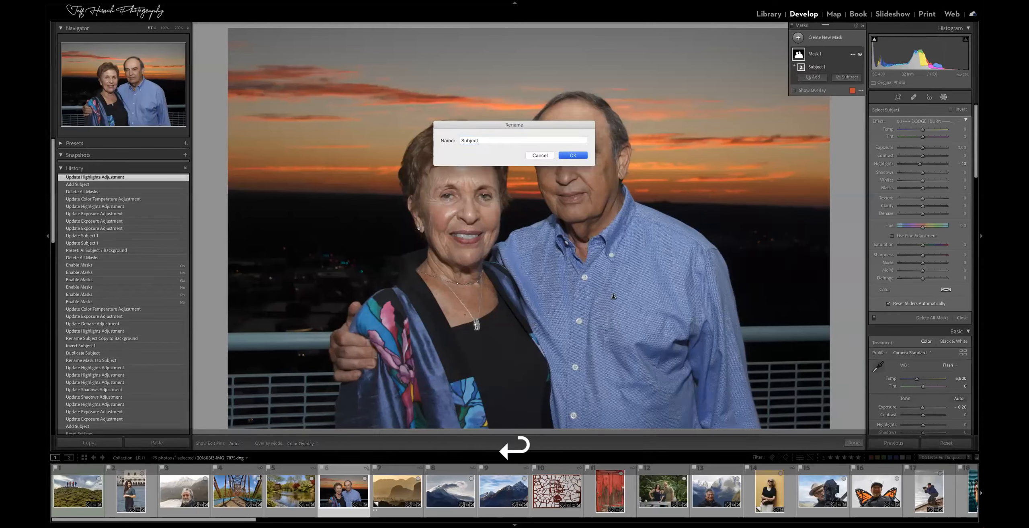
# Add a second subject mask to the couple's photo, invert it onto the background, and warm its Temp while lowering its Exposure.
pyautogui.click(798, 38)
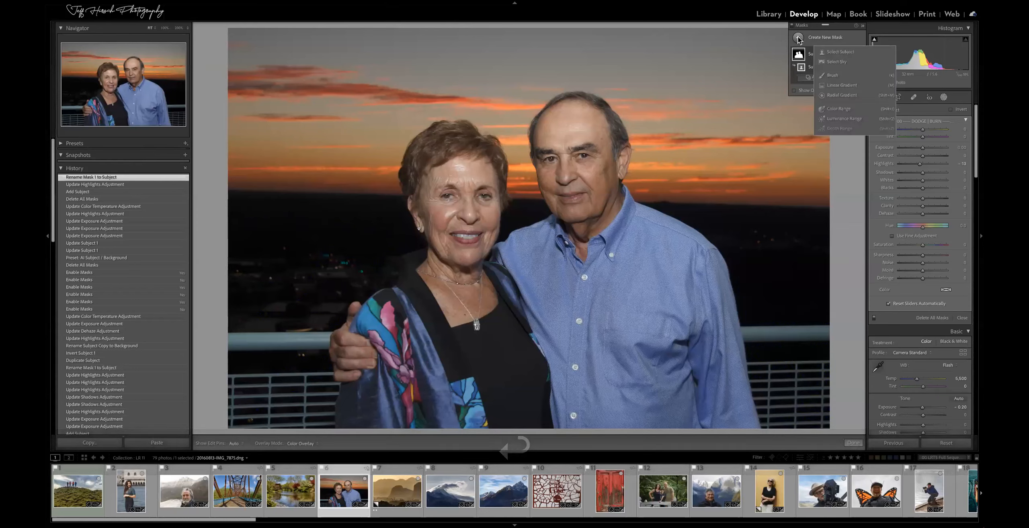
pyautogui.click(834, 52)
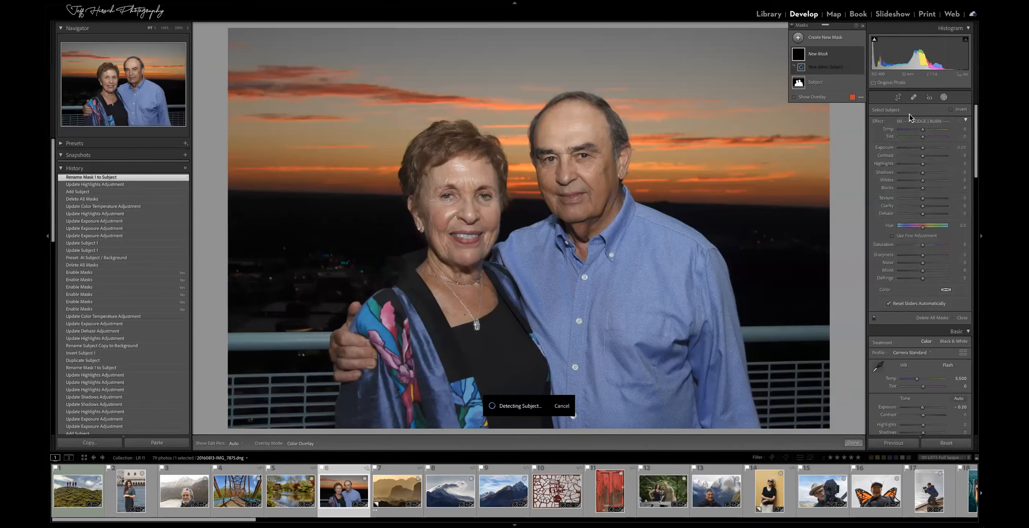
pyautogui.click(950, 109)
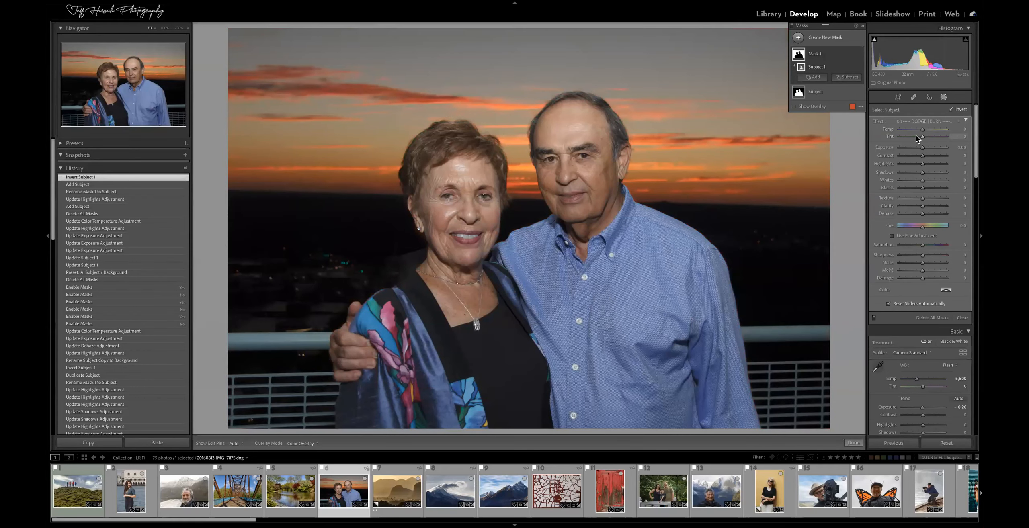
pyautogui.moveTo(922, 130); pyautogui.dragTo(925, 147)
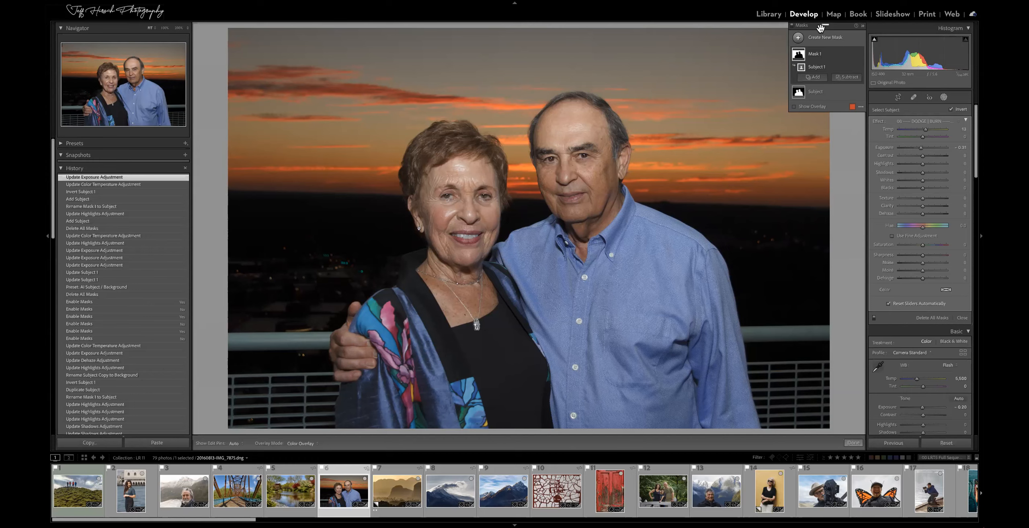
# Open the misty hills photo and check the Mid-section mask's coverage with the luminance map, switching the map off again.
pyautogui.click(400, 489)
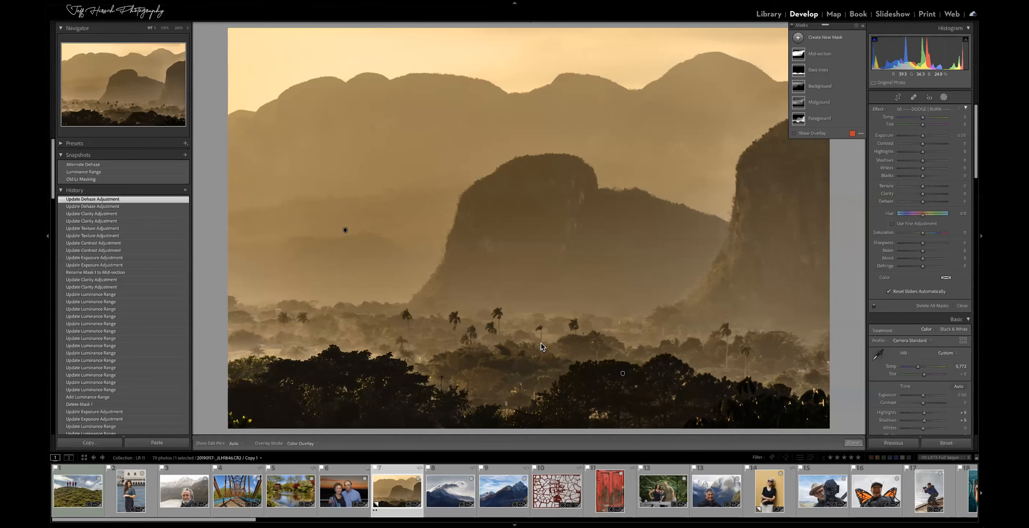
pyautogui.click(800, 57)
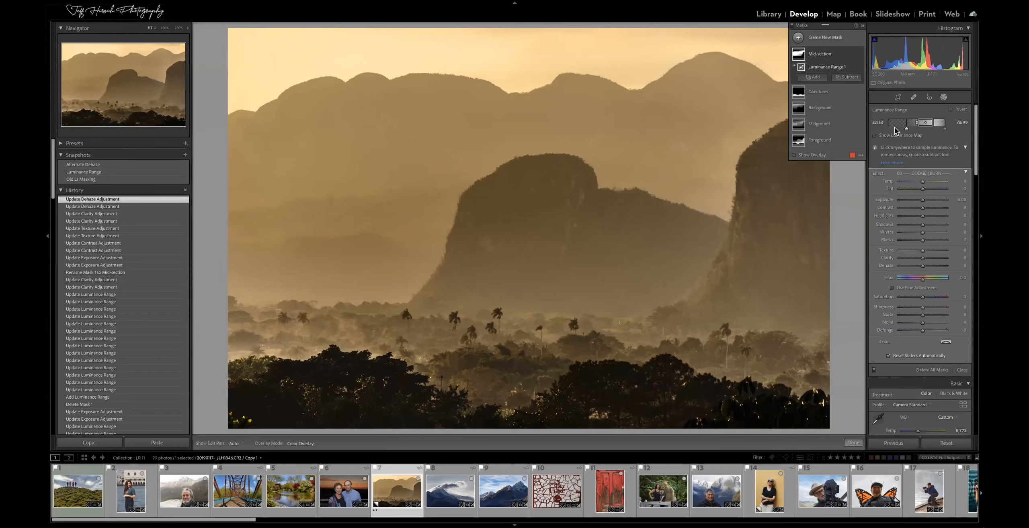
pyautogui.click(874, 136)
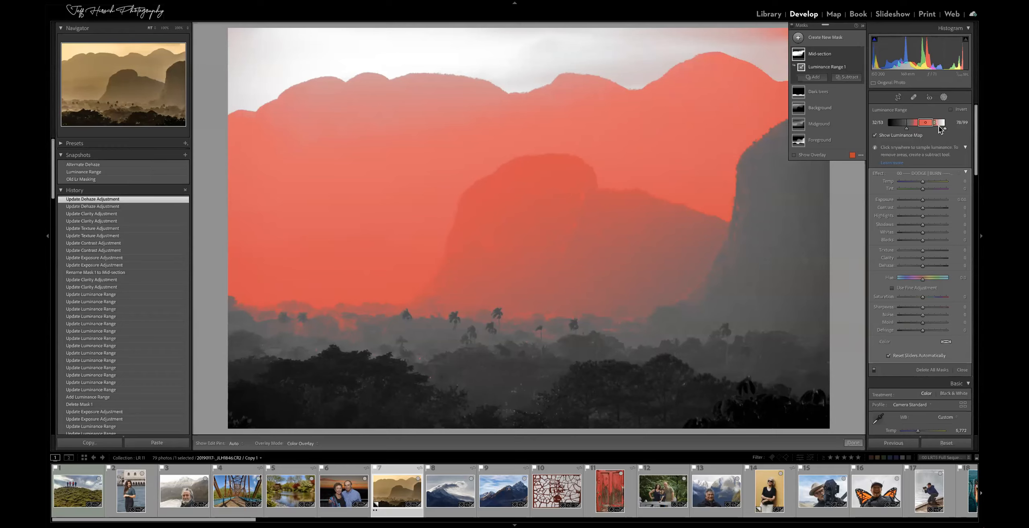
pyautogui.click(876, 135)
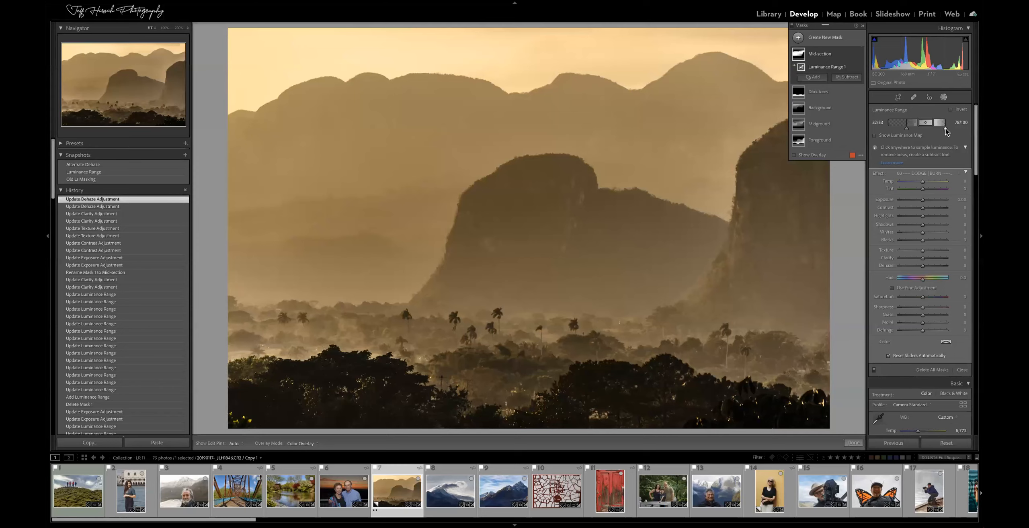
# Try different limits for the Mid-section mask's luminance range, and restore the Luminance Range snapshot.
pyautogui.moveTo(945, 129); pyautogui.dragTo(947, 129)
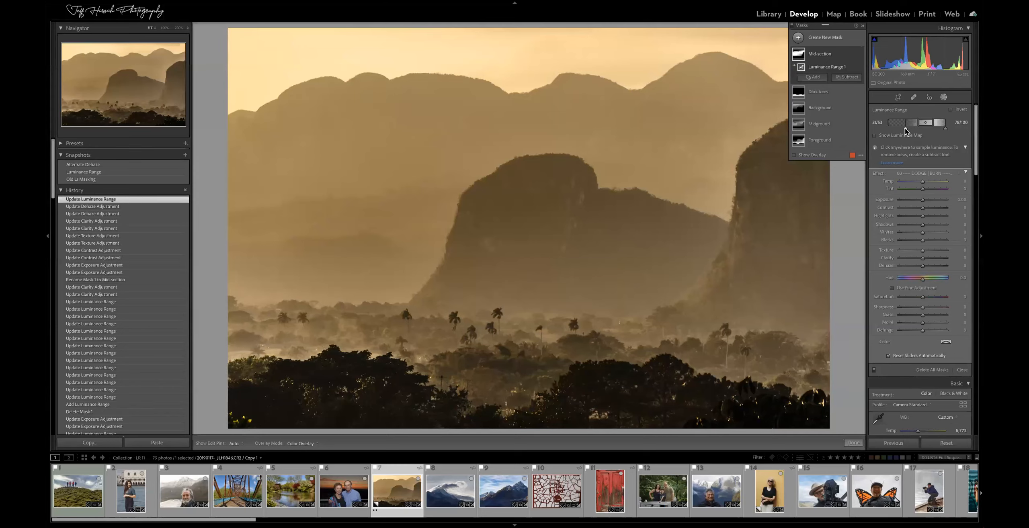
pyautogui.moveTo(906, 128); pyautogui.dragTo(937, 129)
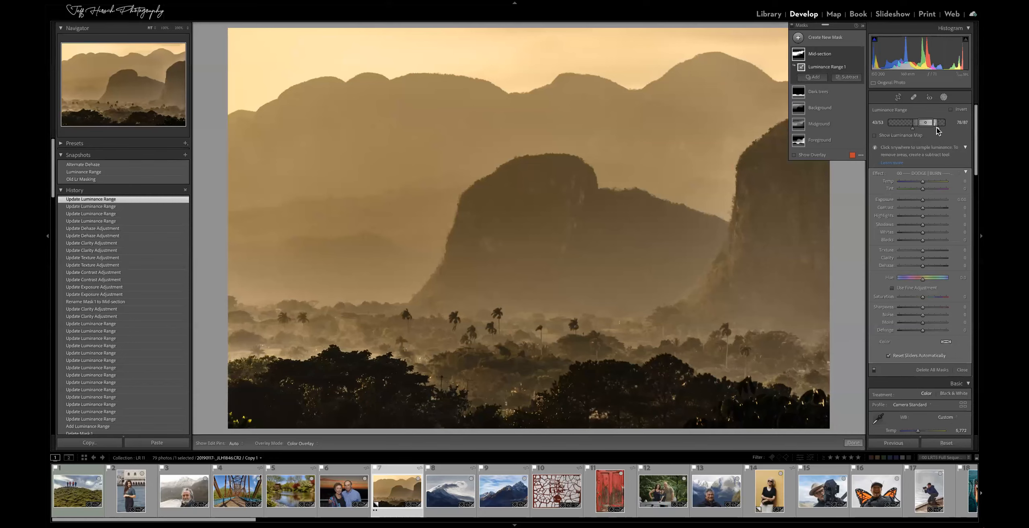
pyautogui.press('alt+super')
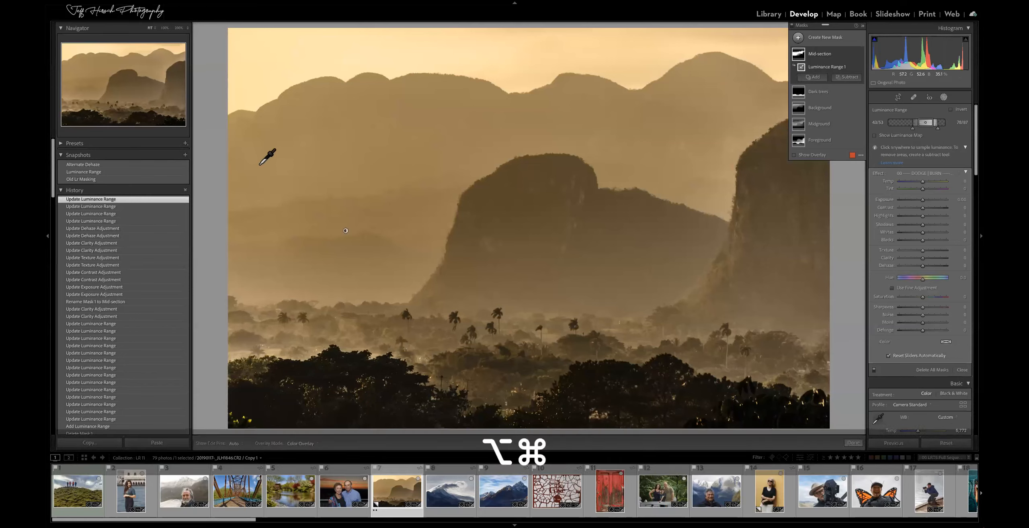
pyautogui.click(107, 173)
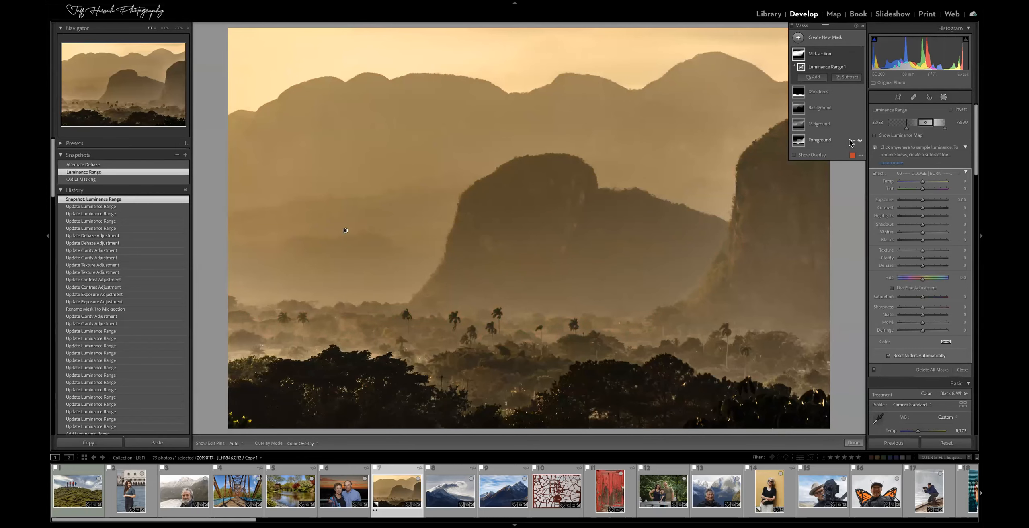
# Display the Mid-section mask's overlay as Image on Black and compare the photo with the overlay off and on.
pyautogui.press('o')
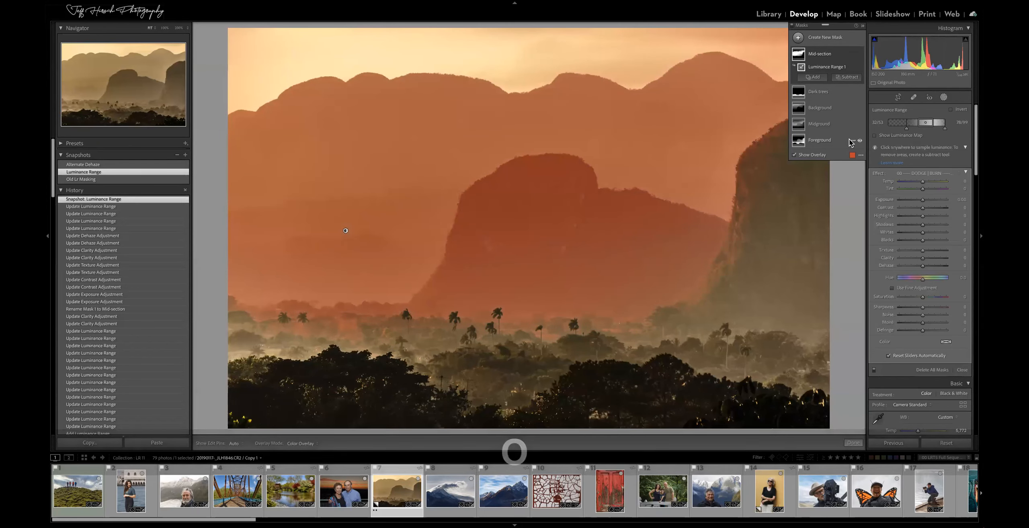
pyautogui.click(861, 155)
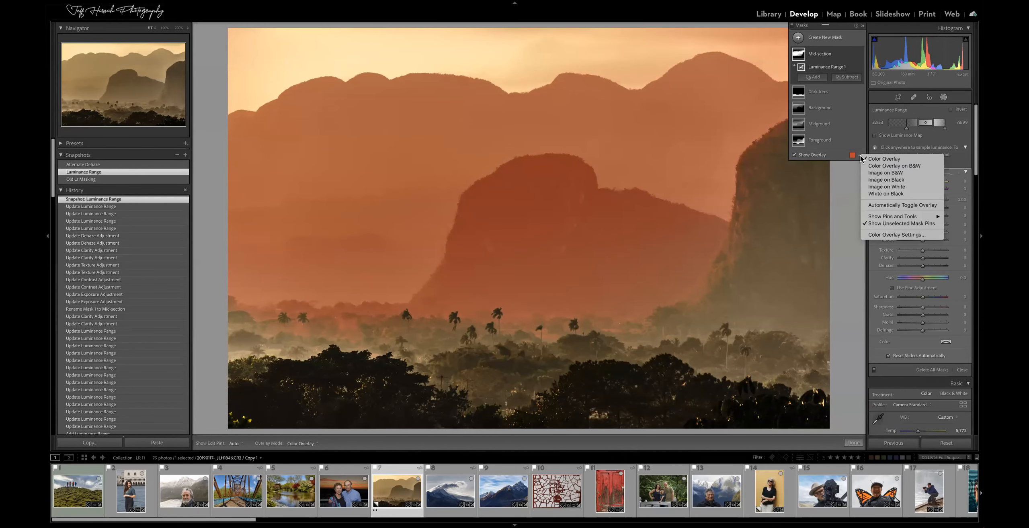
pyautogui.click(879, 181)
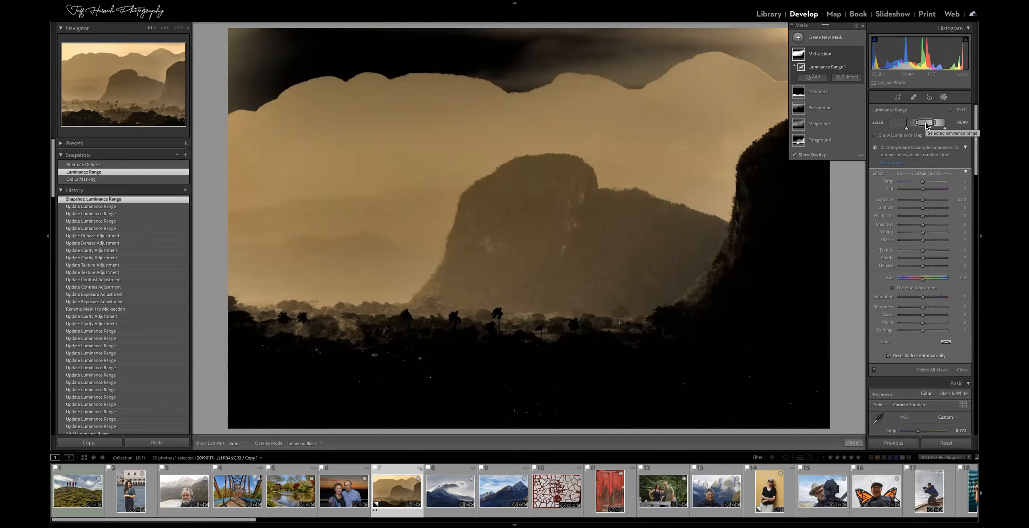
pyautogui.press('o')
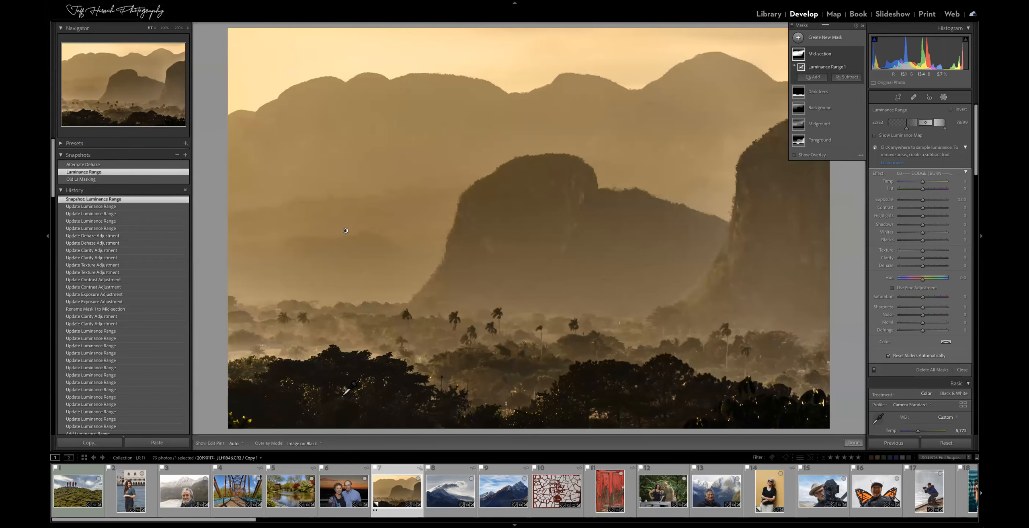
pyautogui.press('o')
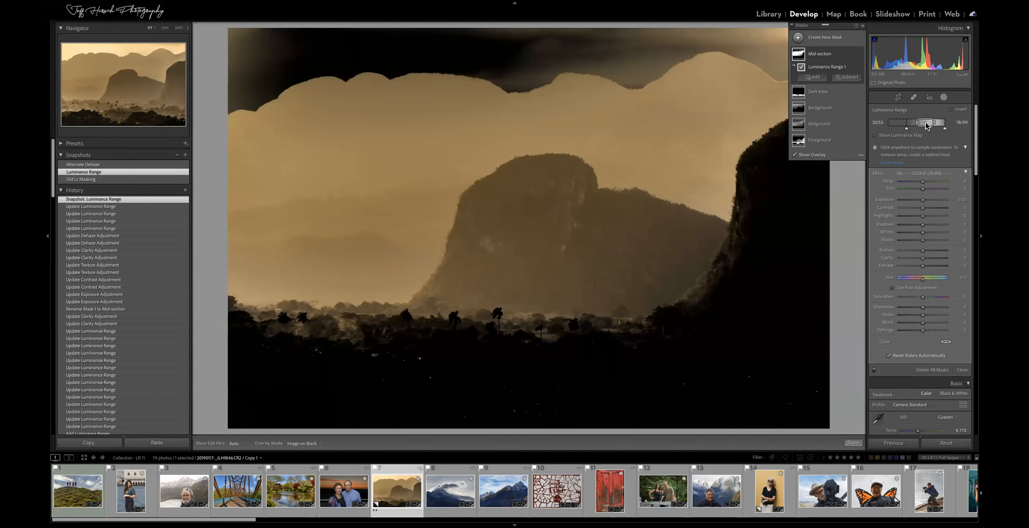
# Try shifting the Mid-section mask's luminance range to the darkest and the brightest tones, and restore the Luminance Range snapshot.
pyautogui.moveTo(925, 125); pyautogui.dragTo(892, 128)
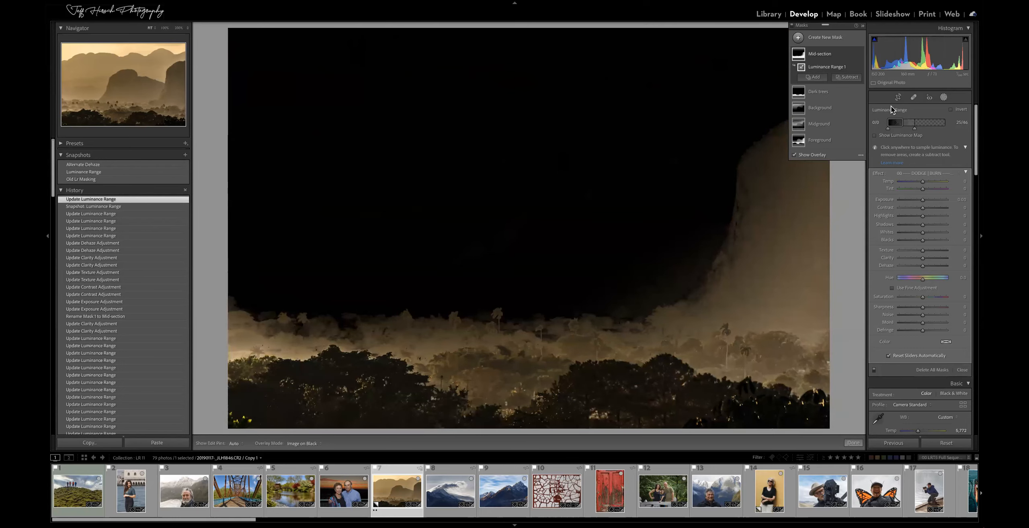
pyautogui.press('F5')
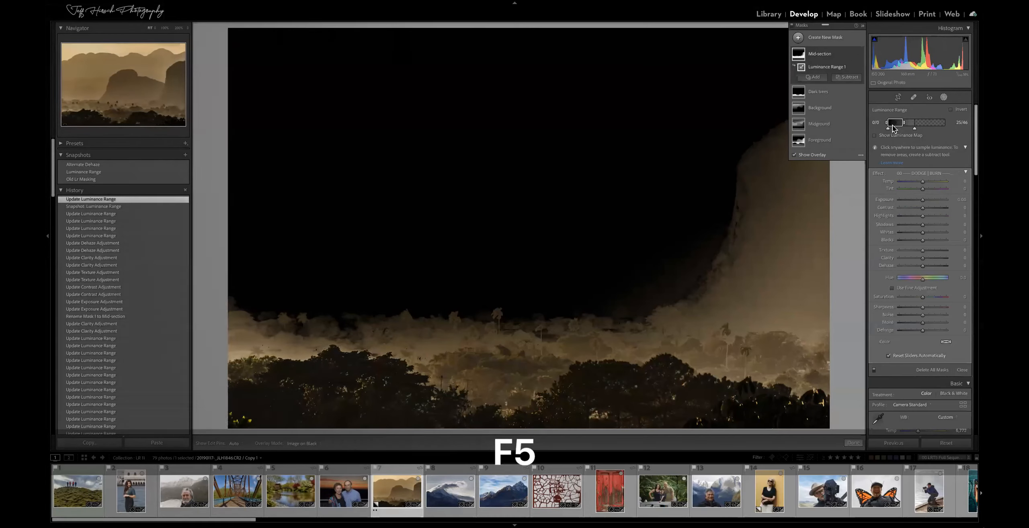
pyautogui.moveTo(893, 127); pyautogui.dragTo(941, 119)
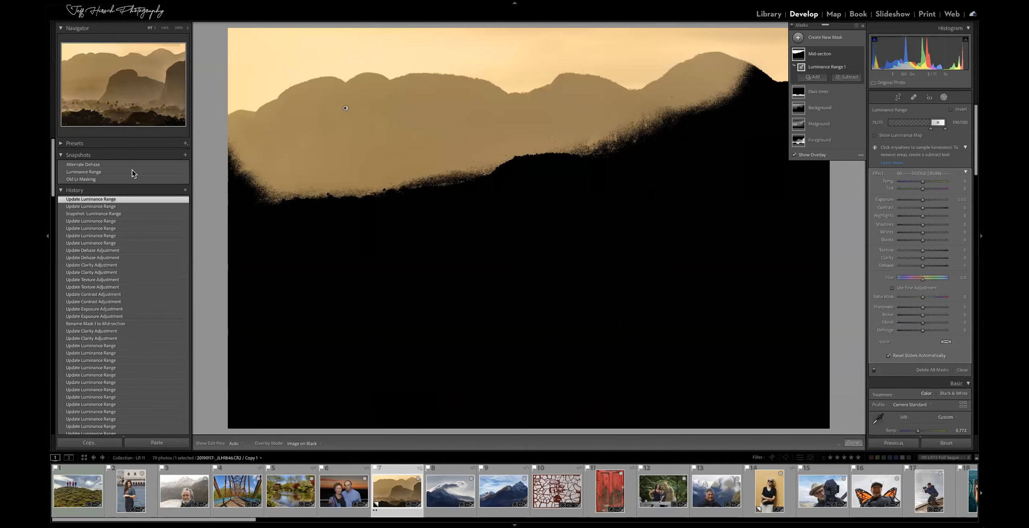
pyautogui.click(112, 172)
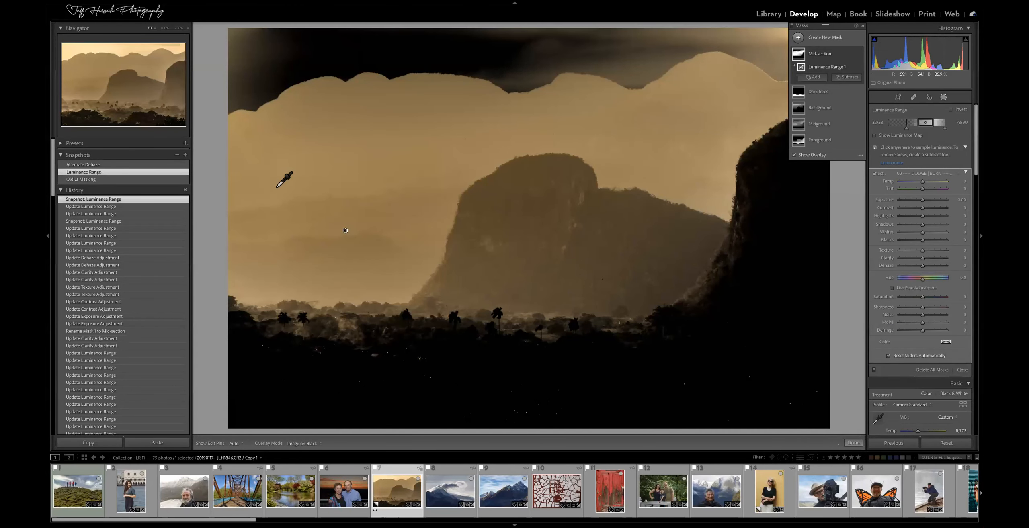
# Return the mask display to Color Overlay and hide the overlay.
pyautogui.click(860, 155)
pyautogui.click(882, 164)
pyautogui.click(795, 155)
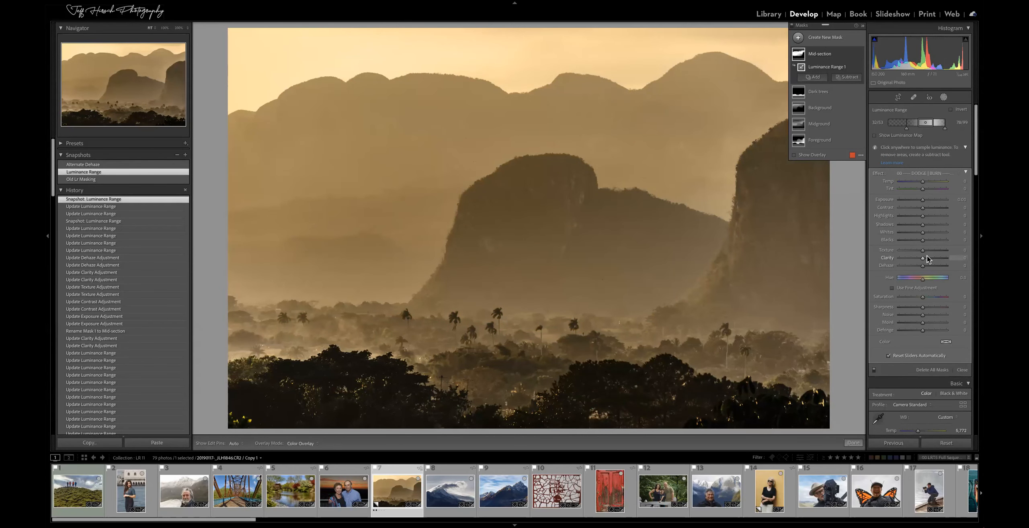
# Try changes to the Mid-section mask's Clarity, Dehaze and Exposure, and reset them to their defaults.
pyautogui.moveTo(922, 258)
pyautogui.mouseDown()
pyautogui.moveTo(961, 253)
pyautogui.moveTo(889, 260)
pyautogui.moveTo(930, 266)
pyautogui.moveTo(920, 267)
pyautogui.mouseUp()
pyautogui.doubleClick(886, 266)
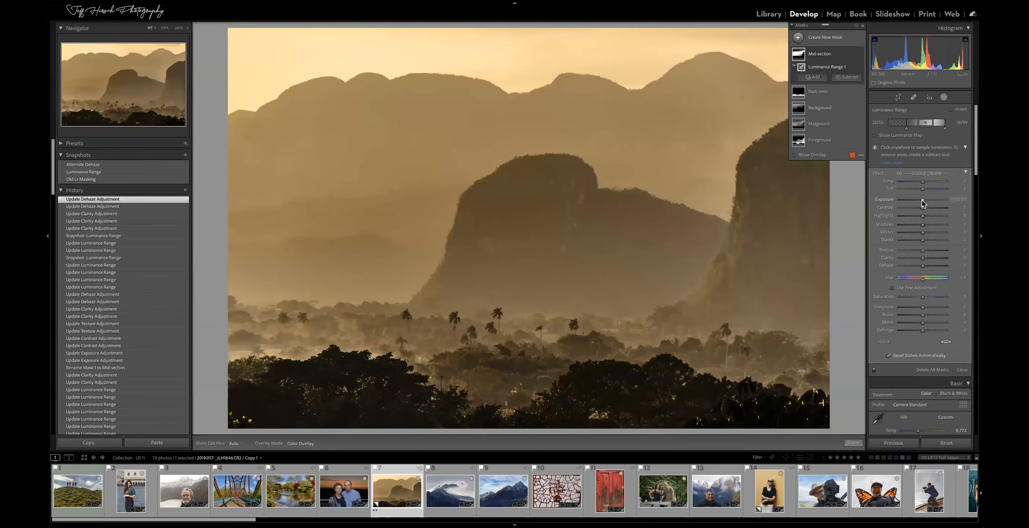
pyautogui.moveTo(922, 200); pyautogui.dragTo(922, 201)
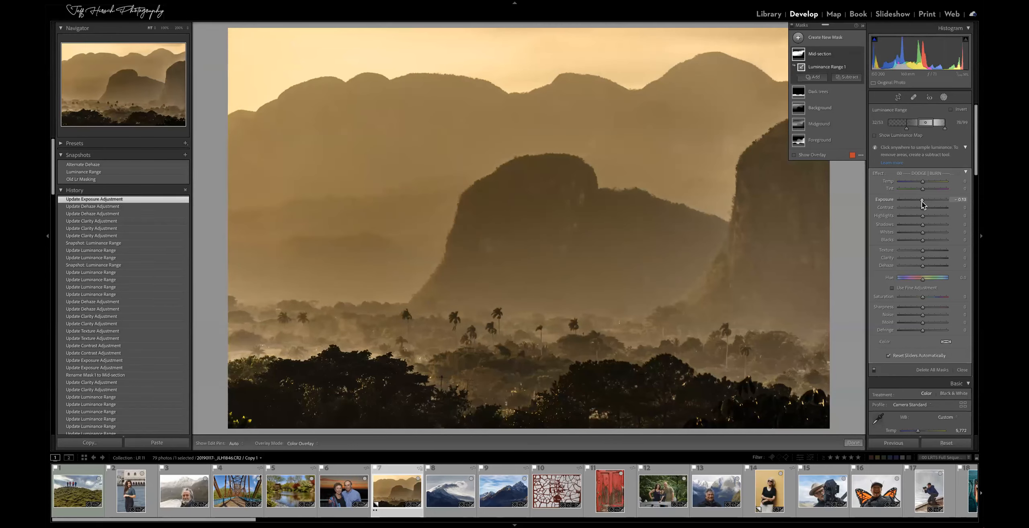
pyautogui.doubleClick(881, 201)
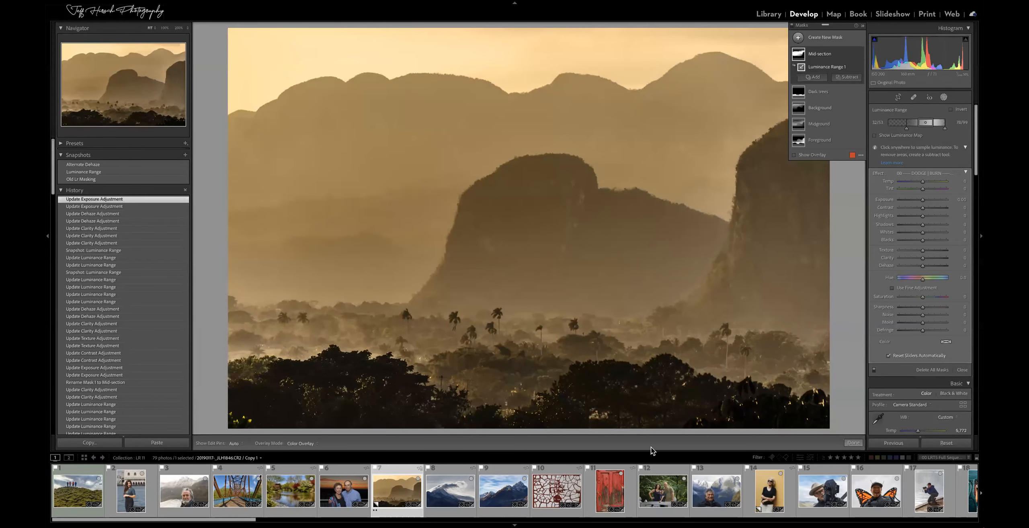
# Find the black sand beach photo with the sea stacks in the library grid and open it for developing.
pyautogui.click(450, 488)
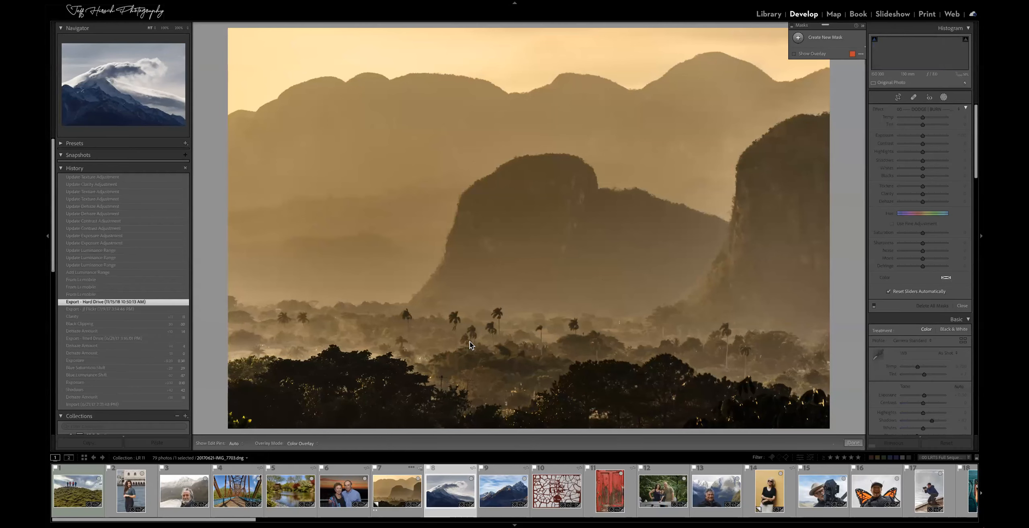
pyautogui.press('g')
pyautogui.scroll(-3, 457, 184)
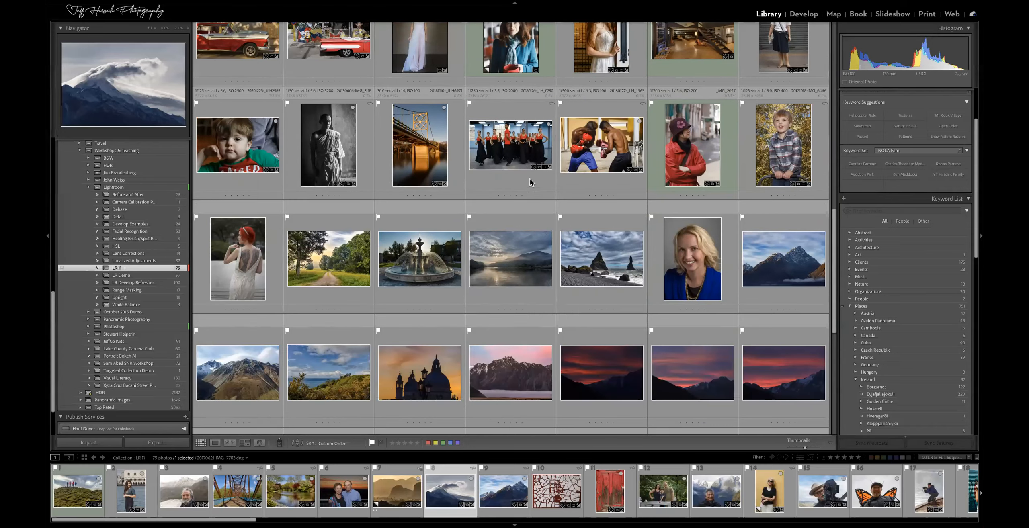
pyautogui.click(603, 249)
pyautogui.press('d')
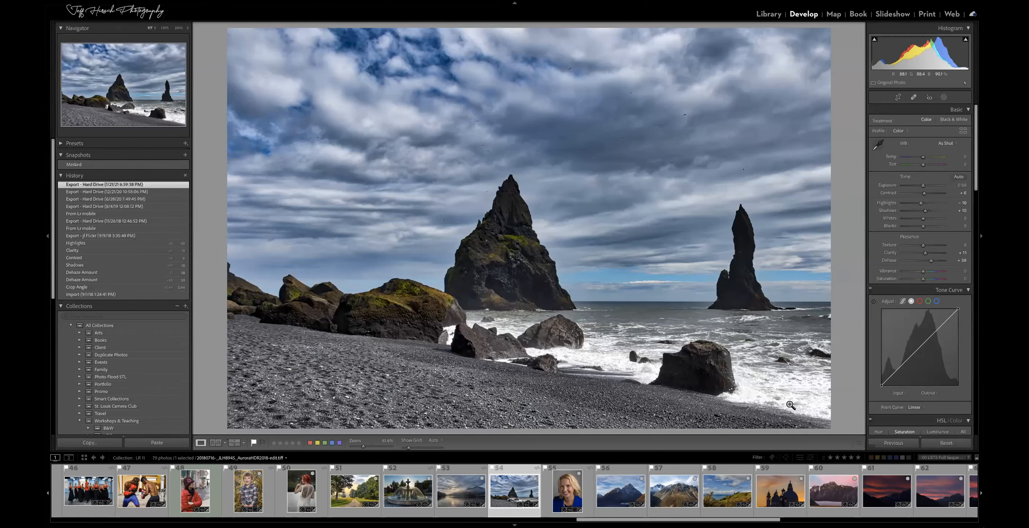
# Add a Luminance Range mask sampled from the white surf, narrow it to the brightest tones, and lower its Highlights.
pyautogui.click(944, 97)
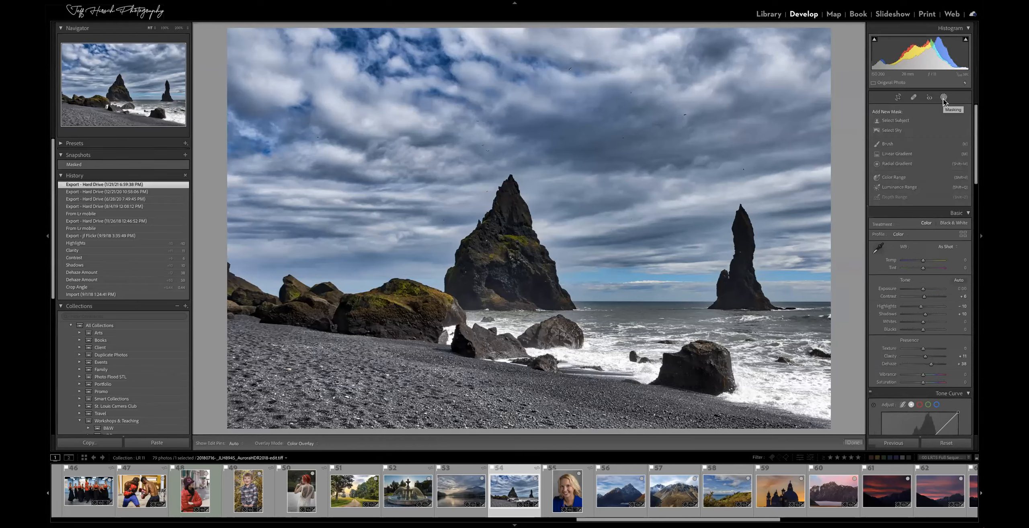
pyautogui.click(890, 188)
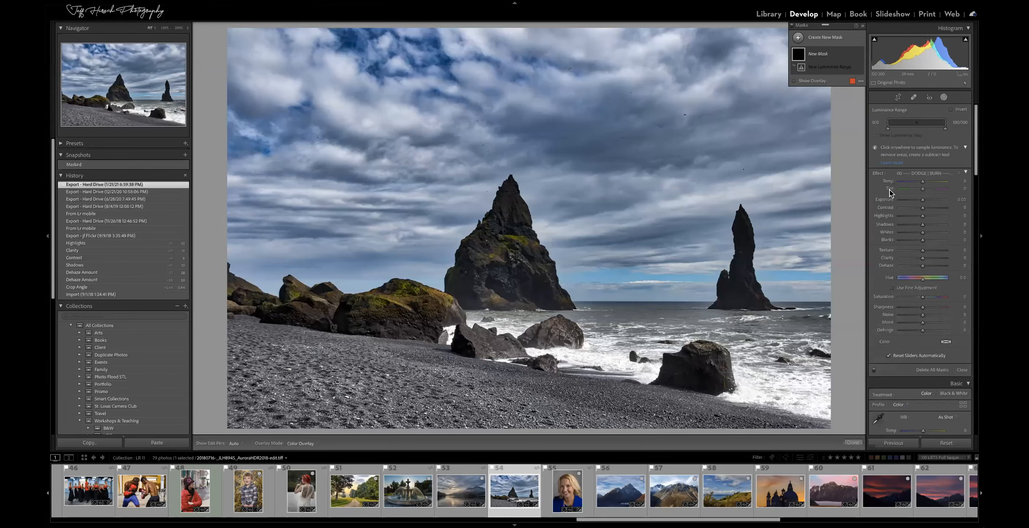
pyautogui.click(812, 404)
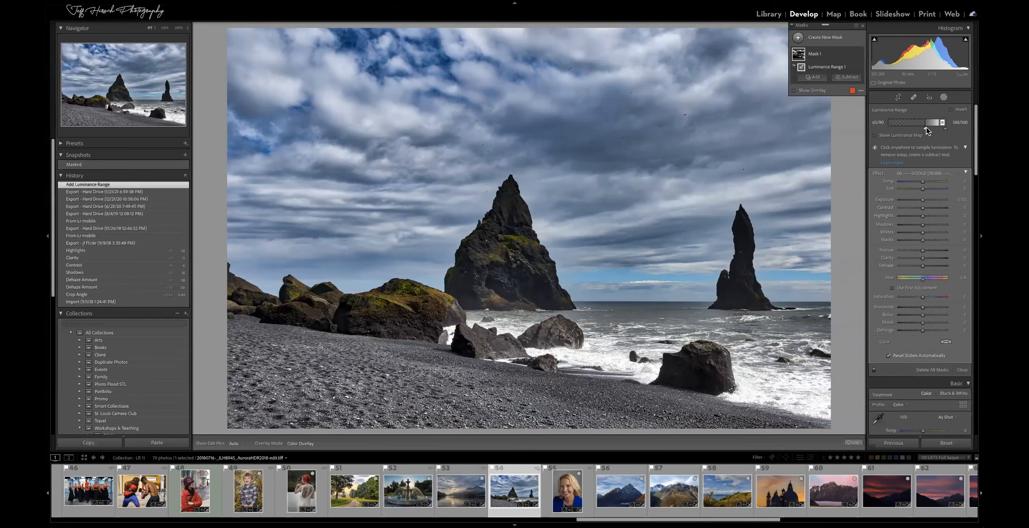
pyautogui.moveTo(926, 128); pyautogui.dragTo(942, 122)
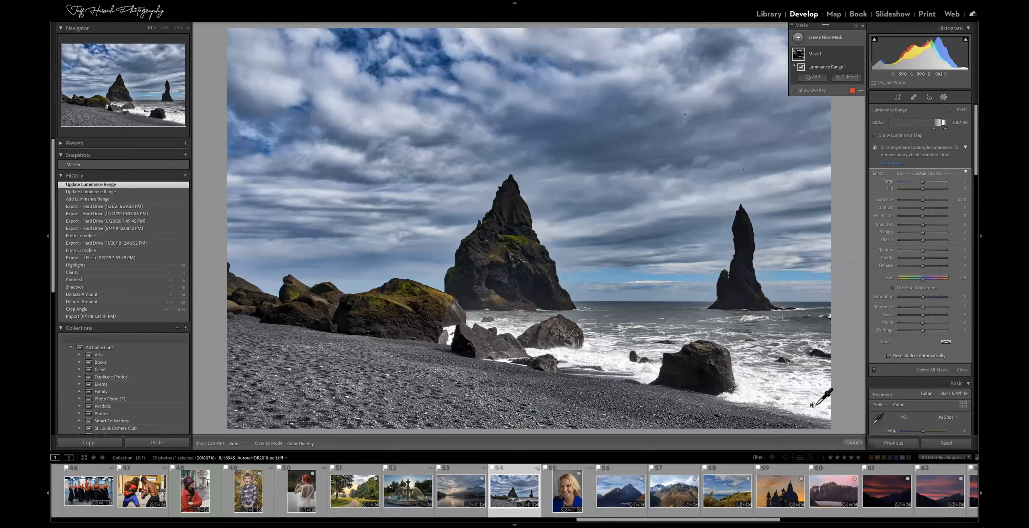
pyautogui.moveTo(812, 405)
pyautogui.moveTo(921, 215); pyautogui.dragTo(916, 217)
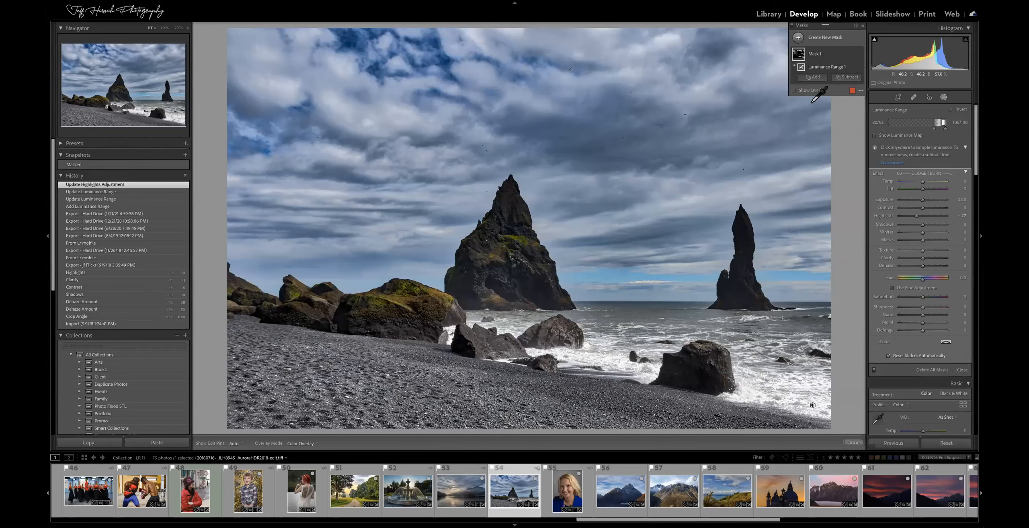
# Restore the beach photo's Masked snapshot and select its White Surf mask to show its components.
pyautogui.click(76, 165)
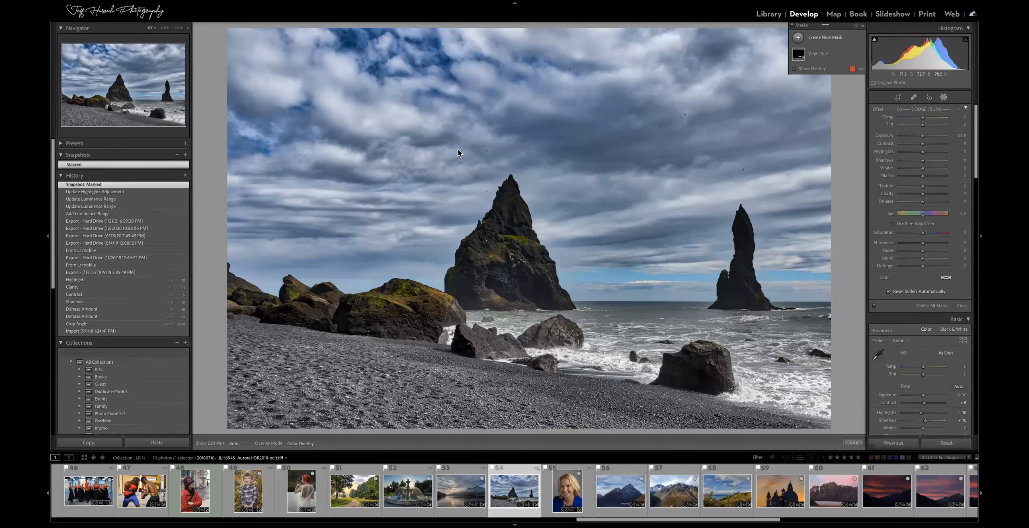
pyautogui.click(827, 56)
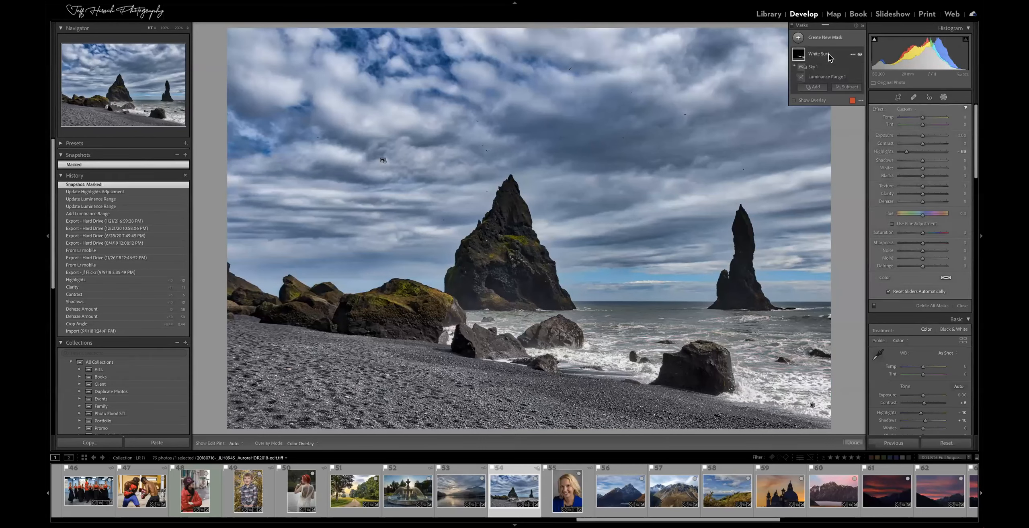
# Preview the White Surf mask's Luminance Range component and set the overlay mode to White on Black.
pyautogui.moveTo(801, 80)
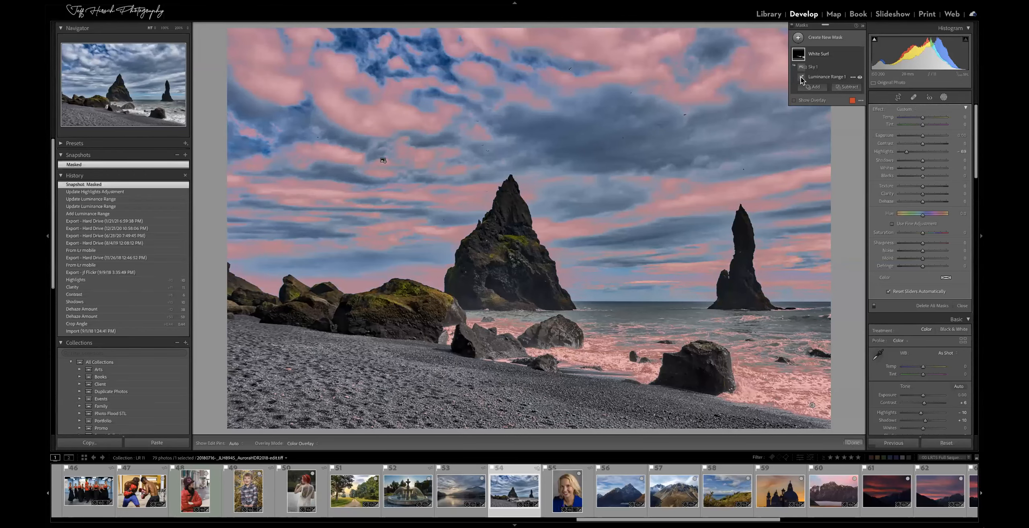
pyautogui.click(860, 100)
pyautogui.click(893, 140)
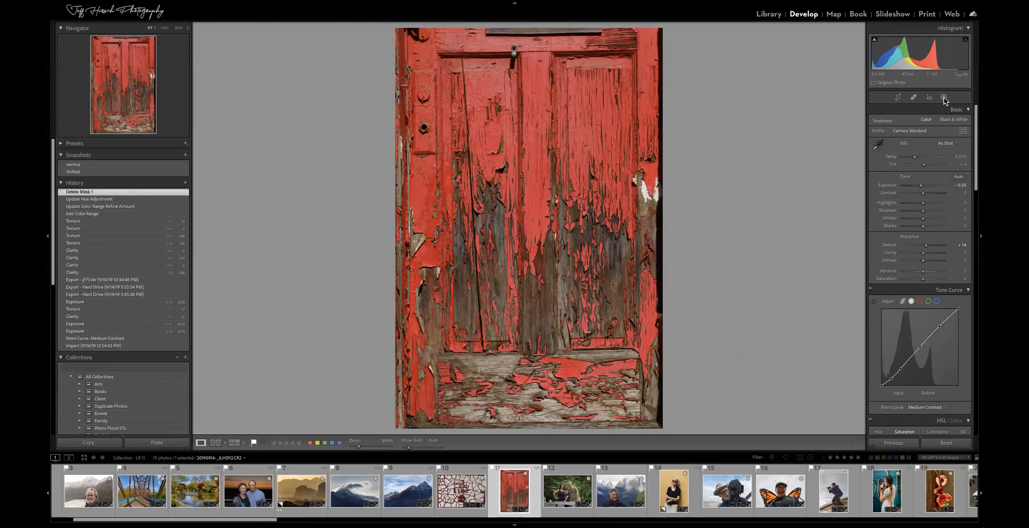
# Add a Color Range mask to the weathered door photo, sampled from the red paint on the central post.
pyautogui.click(943, 97)
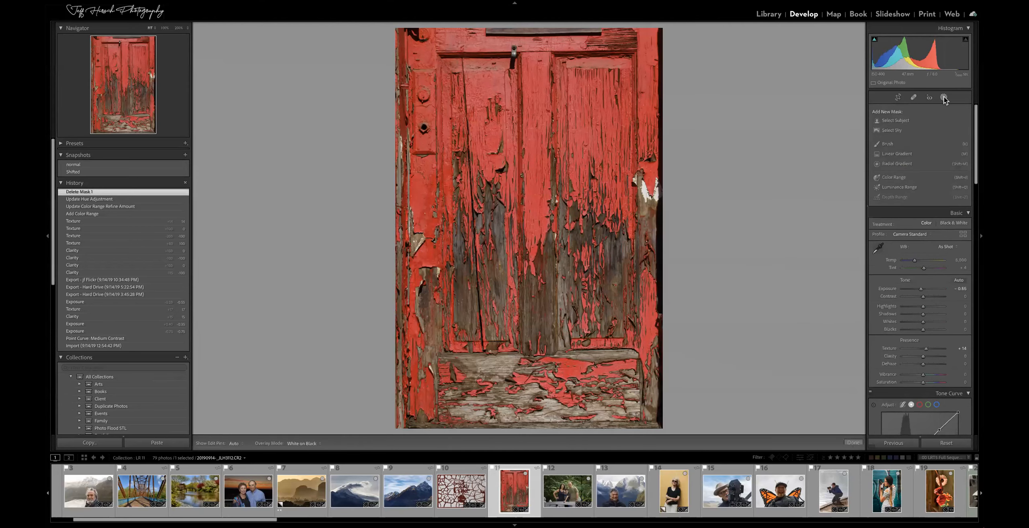
pyautogui.click(893, 178)
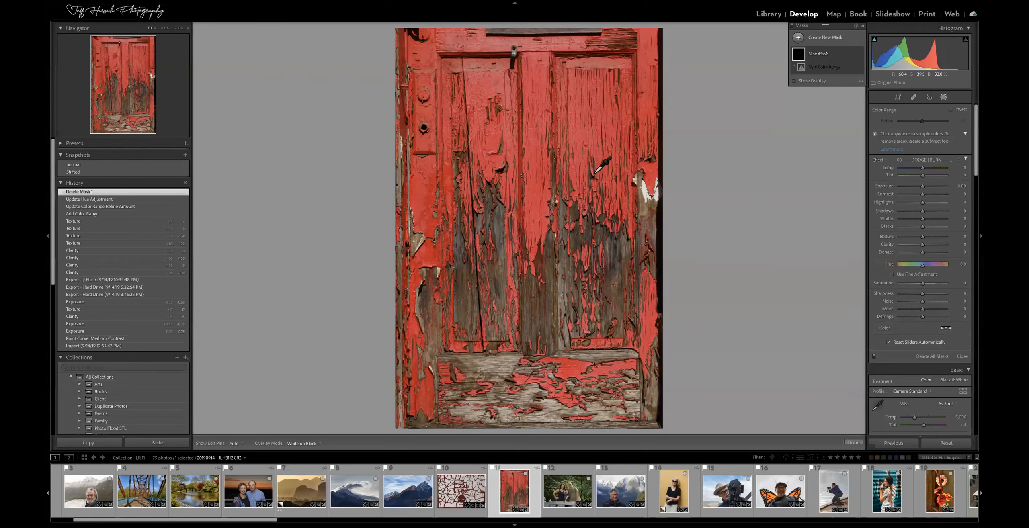
pyautogui.click(531, 195)
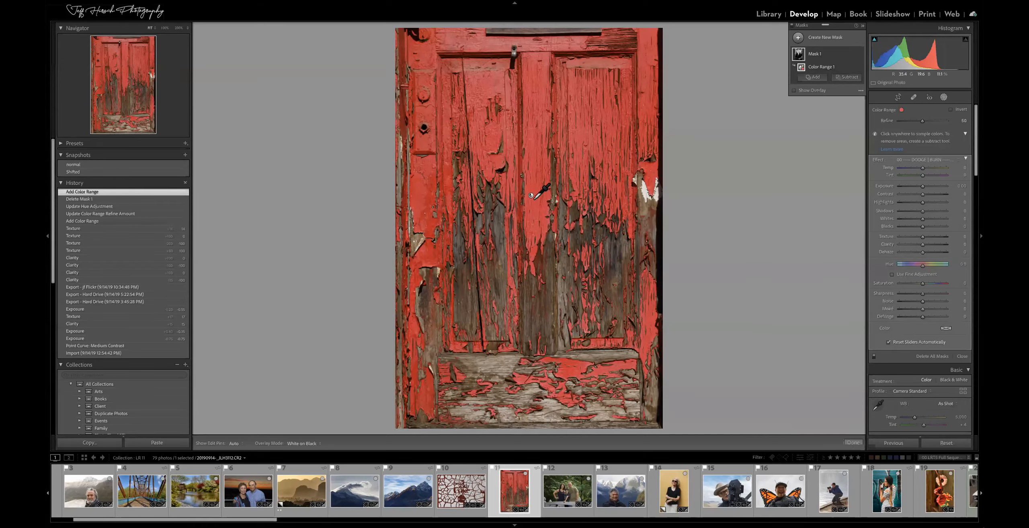
pyautogui.moveTo(531, 195)
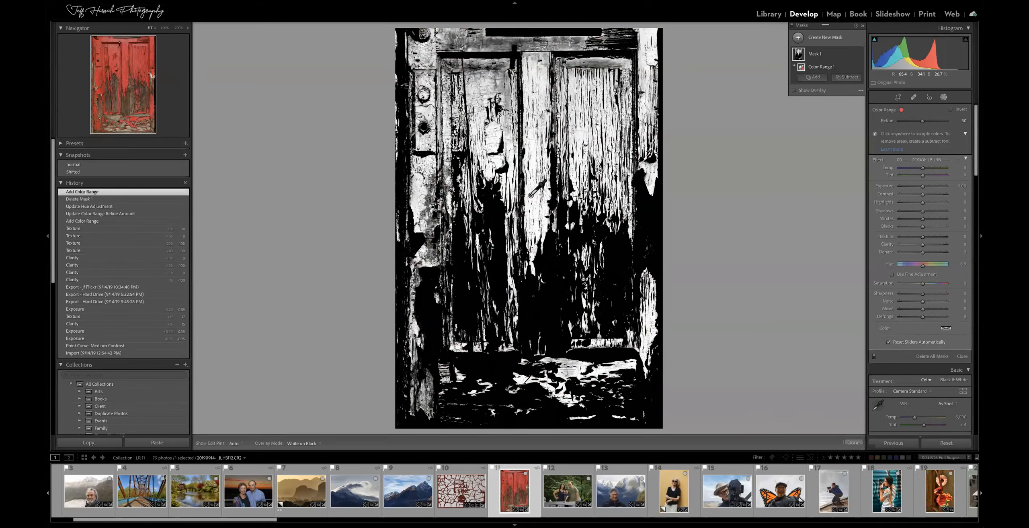
pyautogui.click(530, 195)
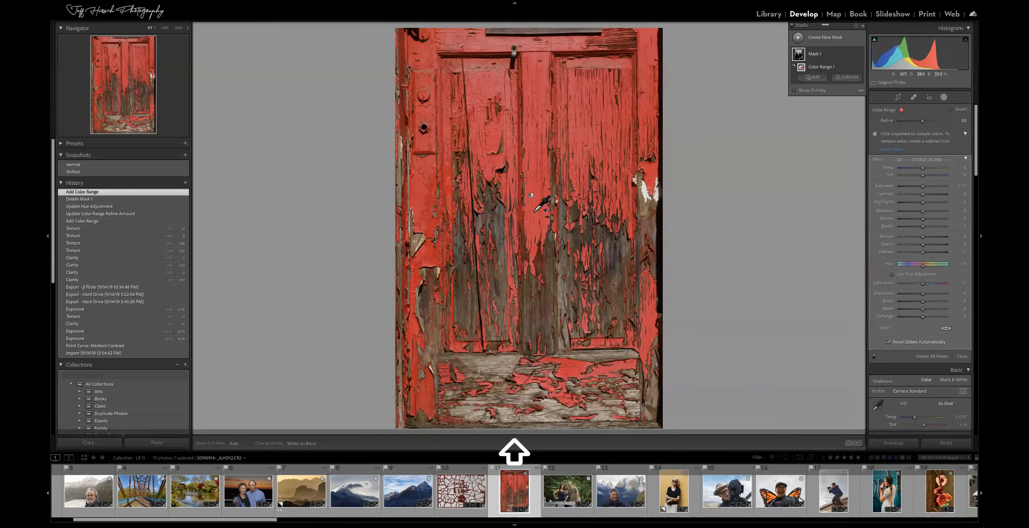
# Add more red paint samples from the door's central post and lower panel to the Color Range mask.
pyautogui.keyDown('shift'); pyautogui.click(534, 212); pyautogui.keyUp('shift')
pyautogui.keyDown('shift'); pyautogui.click(533, 119); pyautogui.keyUp('shift')
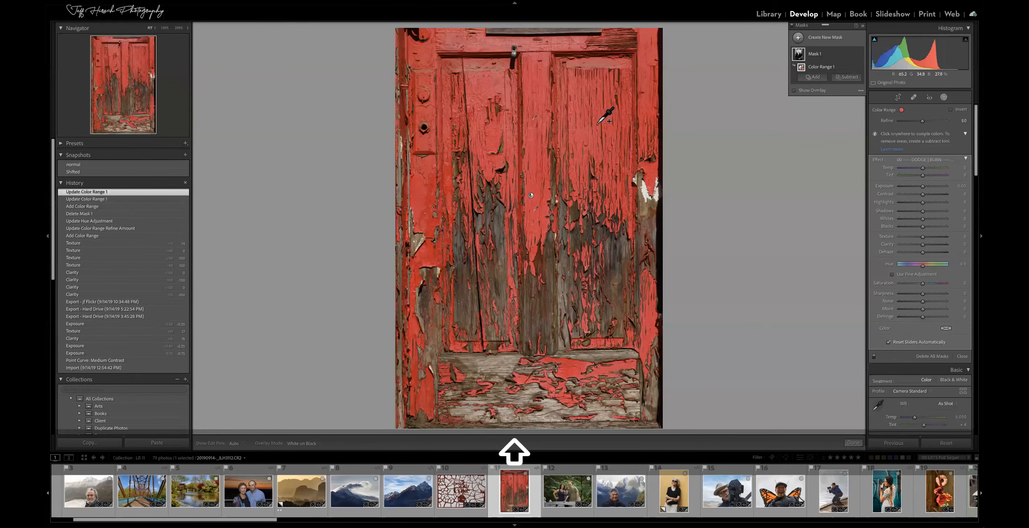
pyautogui.keyDown('shift'); pyautogui.click(611, 366); pyautogui.keyUp('shift')
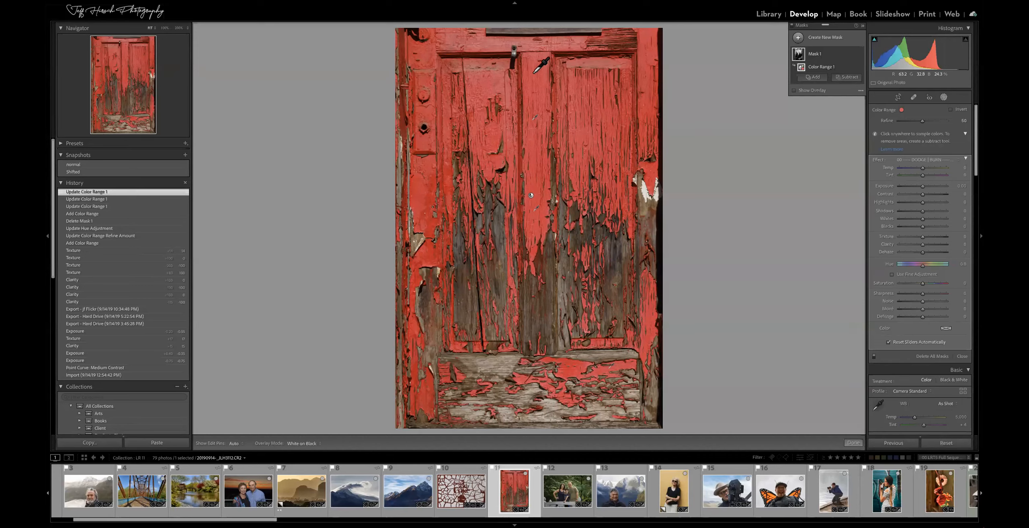
pyautogui.moveTo(527, 72); pyautogui.dragTo(548, 86)
pyautogui.press('o')
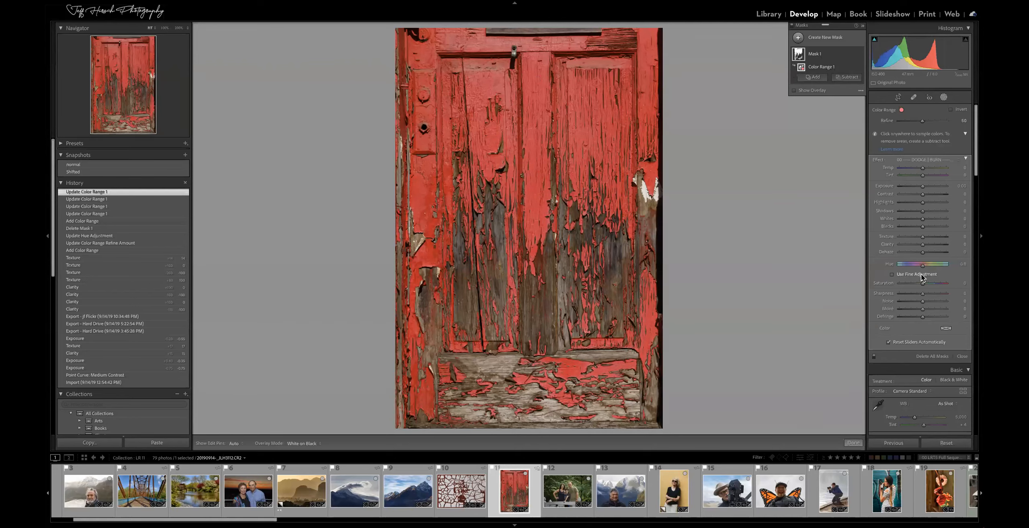
# Shift the masked paint's Hue to blue and sample the paint along the door's top rail as well.
pyautogui.moveTo(922, 266); pyautogui.dragTo(905, 270)
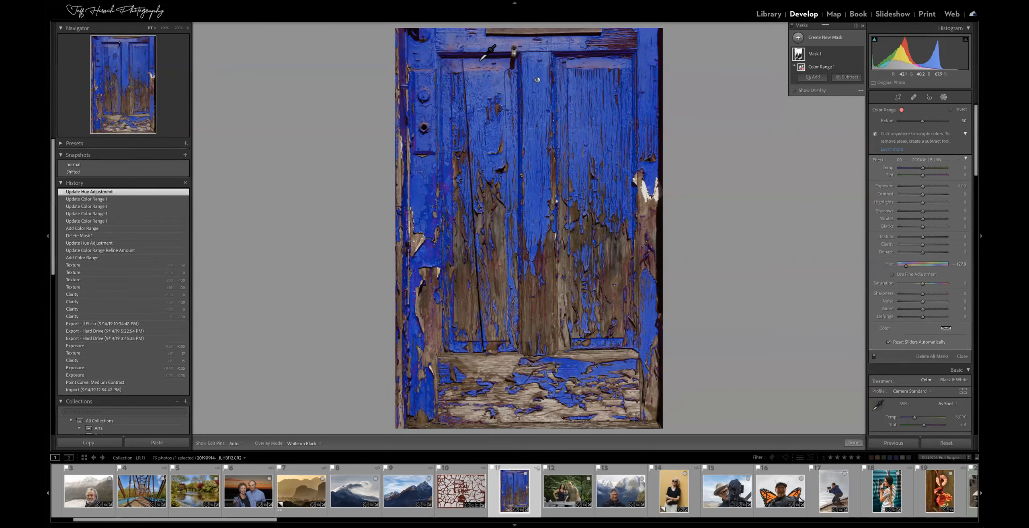
pyautogui.click(599, 66)
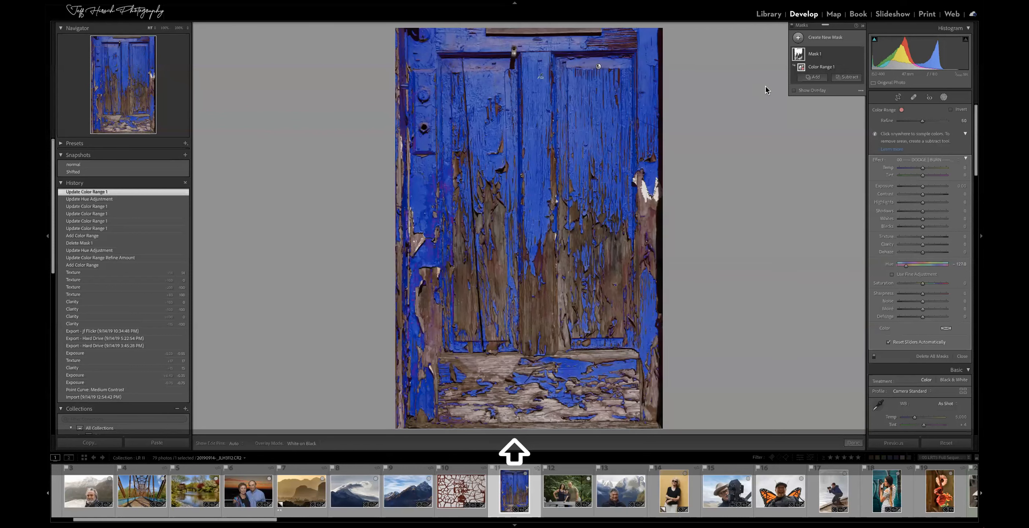
pyautogui.click(451, 36)
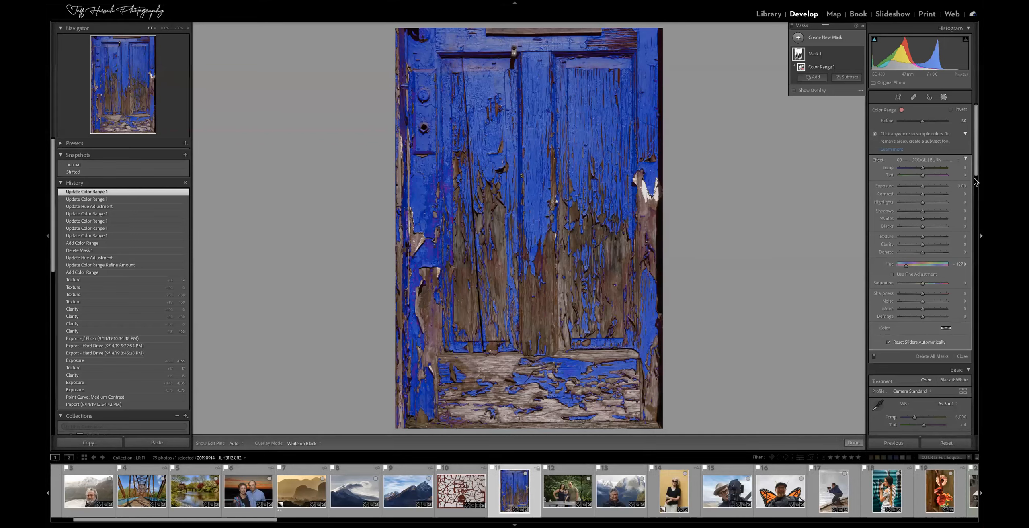
# Fine-tune the door mask's blue Hue, and lower its Exposure to -0.44 and Saturation to -48.
pyautogui.click(906, 265)
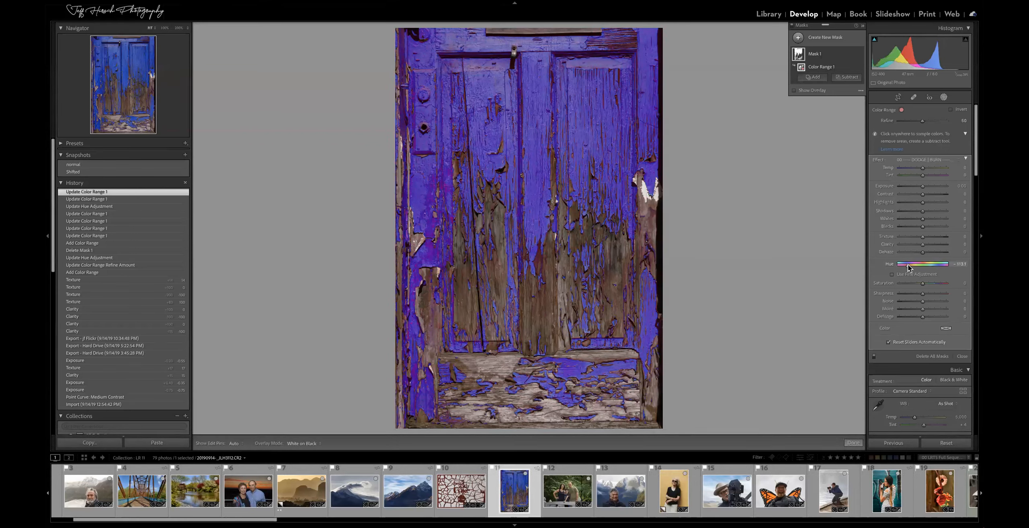
pyautogui.moveTo(923, 187); pyautogui.dragTo(920, 187)
pyautogui.moveTo(923, 284); pyautogui.dragTo(911, 283)
# Add further samples from the door's top and side edges until the sample limit, and dismiss the notice.
pyautogui.keyDown('shift'); pyautogui.click(619, 43); pyautogui.keyUp('shift')
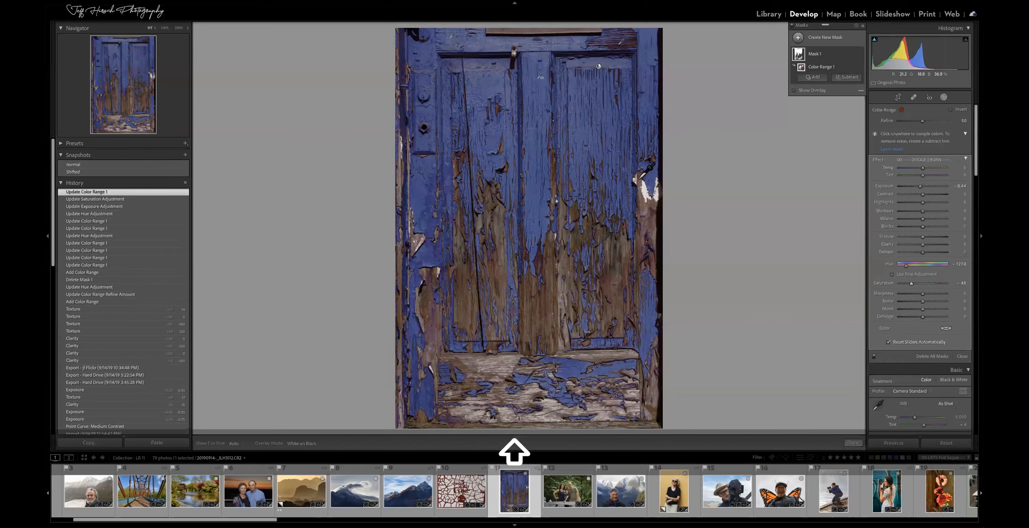
pyautogui.keyDown('shift'); pyautogui.click(652, 220); pyautogui.keyUp('shift')
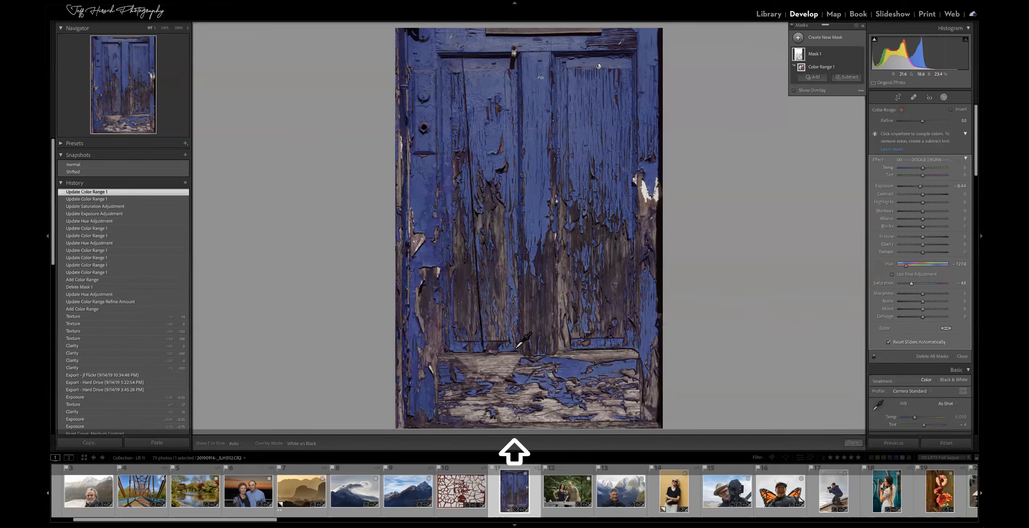
pyautogui.keyDown('shift'); pyautogui.click(442, 321); pyautogui.keyUp('shift')
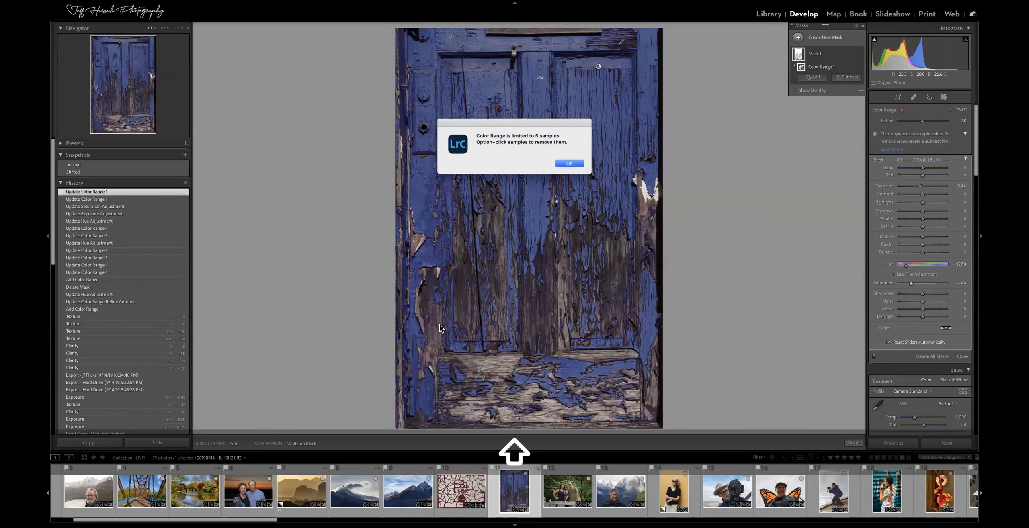
pyautogui.click(570, 163)
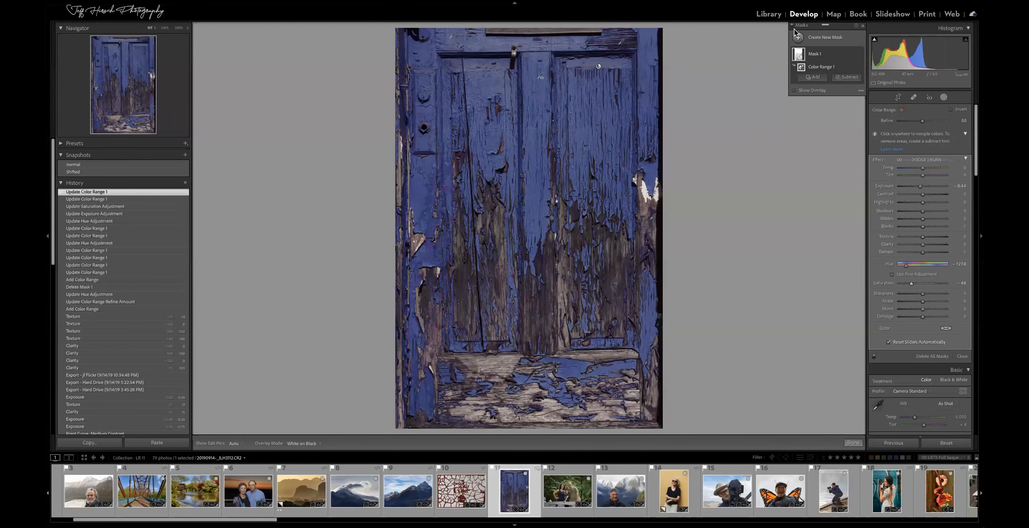
# Turn all masks off and on again to compare the door's colour, and reselect Mask 1.
pyautogui.press('F5')
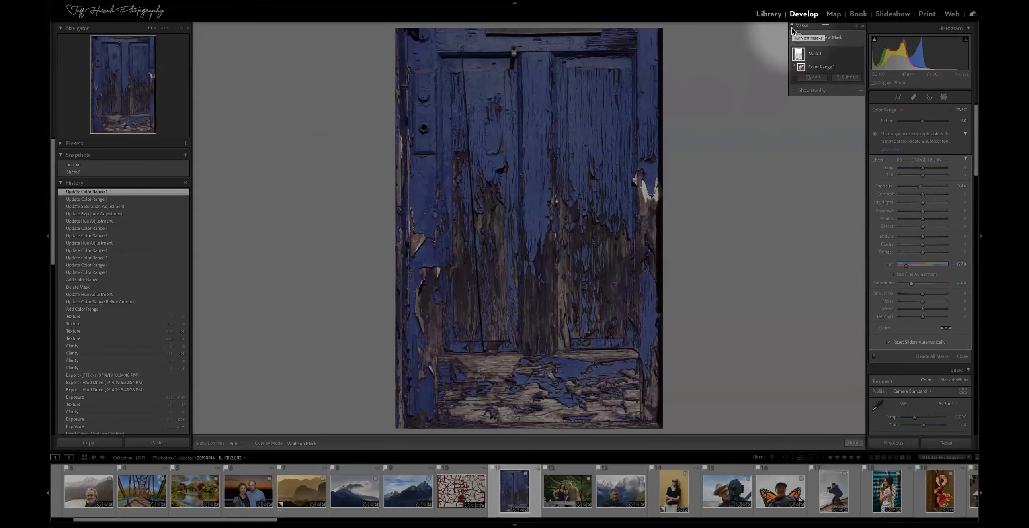
pyautogui.press('F5')
pyautogui.click(792, 27)
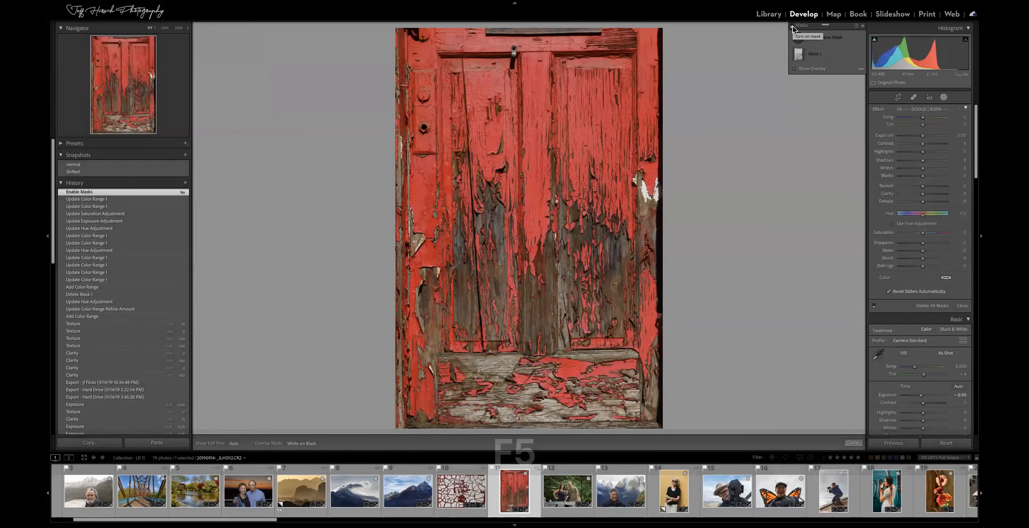
pyautogui.click(792, 27)
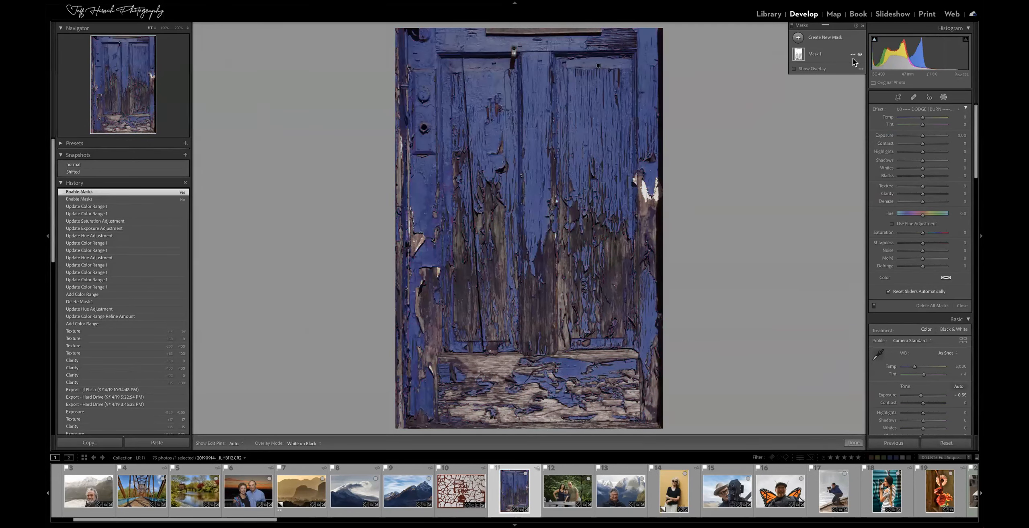
pyautogui.click(821, 58)
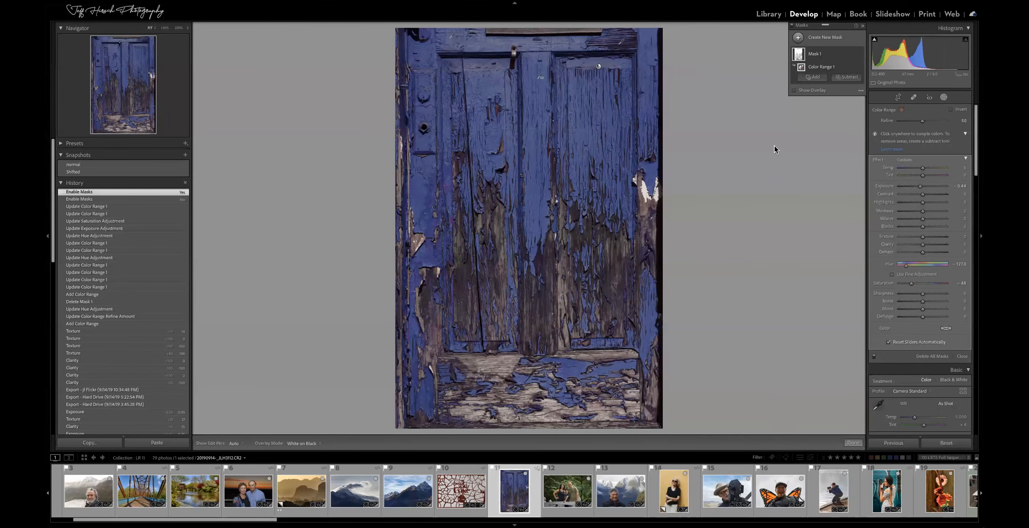
# Find the cracked red-and-white Coke sign photo in the library grid and open it for developing.
pyautogui.press('g')
pyautogui.click(429, 203)
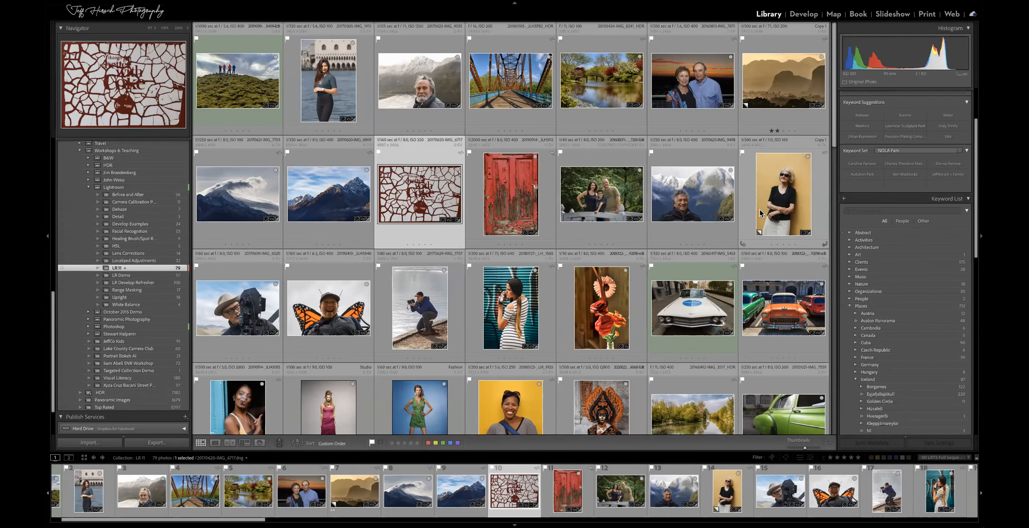
pyautogui.press('d')
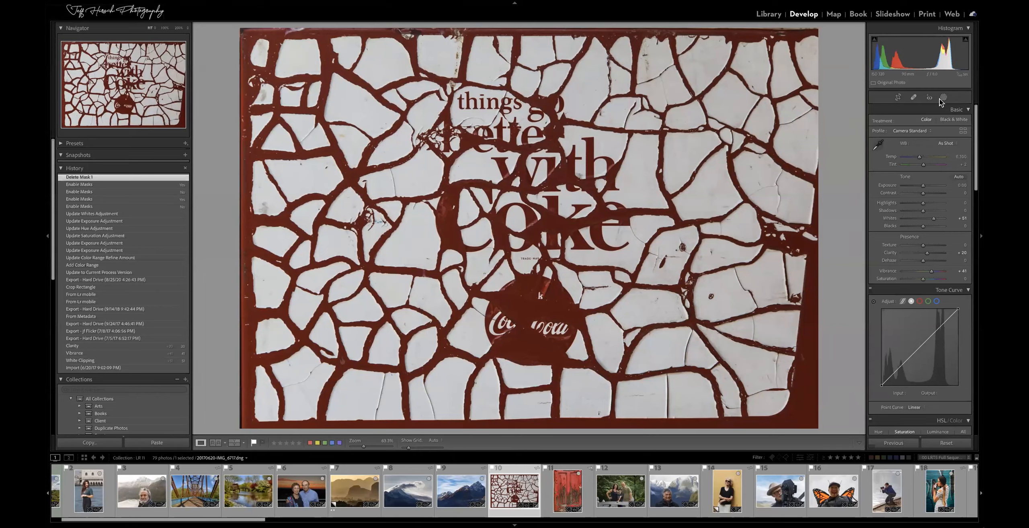
# Add a Color Range mask to the Coke sign, sampling an area of the red round emblem.
pyautogui.click(942, 98)
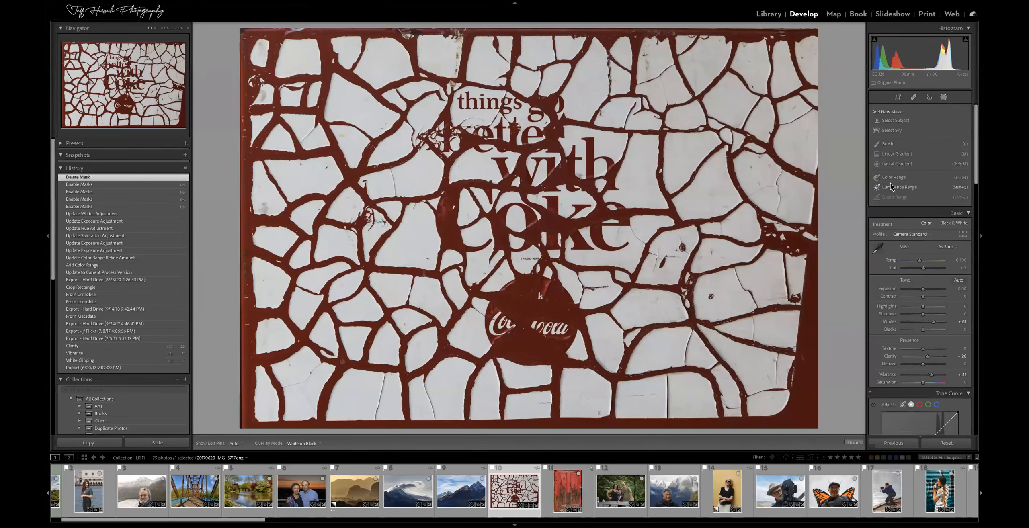
pyautogui.click(892, 179)
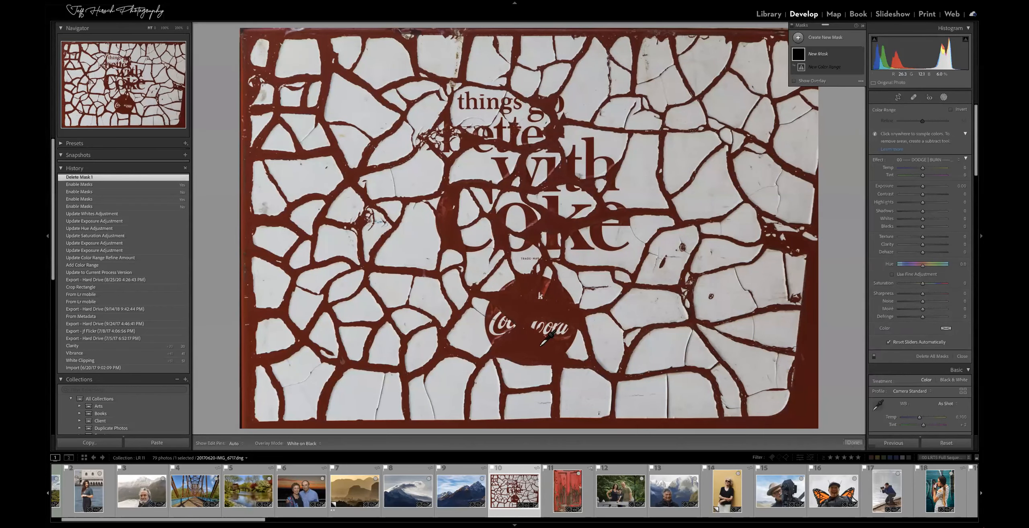
pyautogui.moveTo(515, 342); pyautogui.dragTo(549, 357)
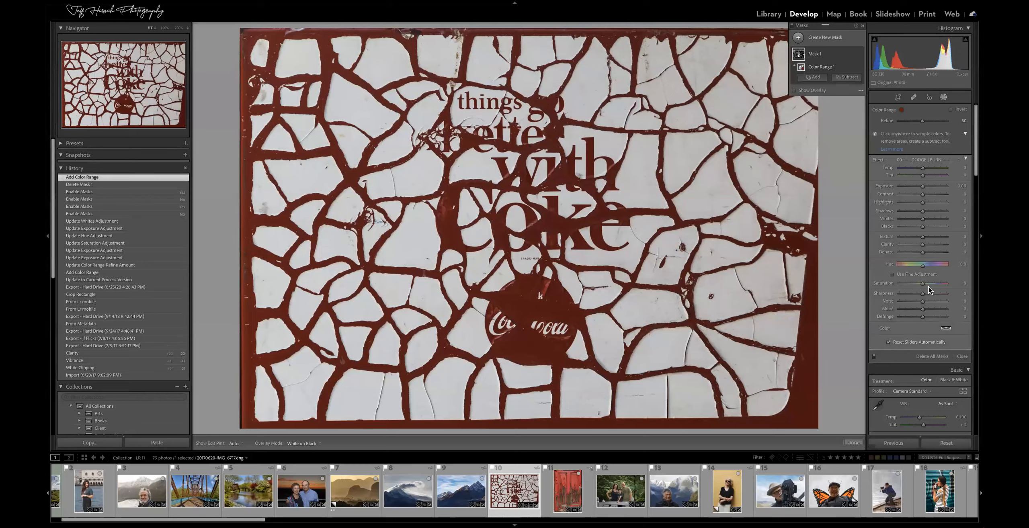
# Test the mask with Saturation at -100 while adding two samples from the round emblem, and reset Saturation.
pyautogui.moveTo(922, 283); pyautogui.dragTo(872, 287)
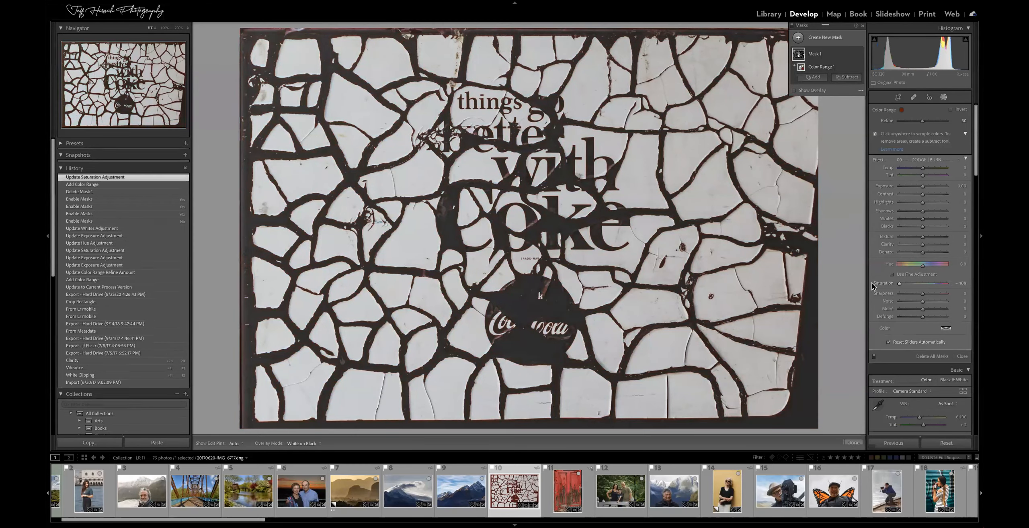
pyautogui.keyDown('shift'); pyautogui.click(545, 289); pyautogui.keyUp('shift')
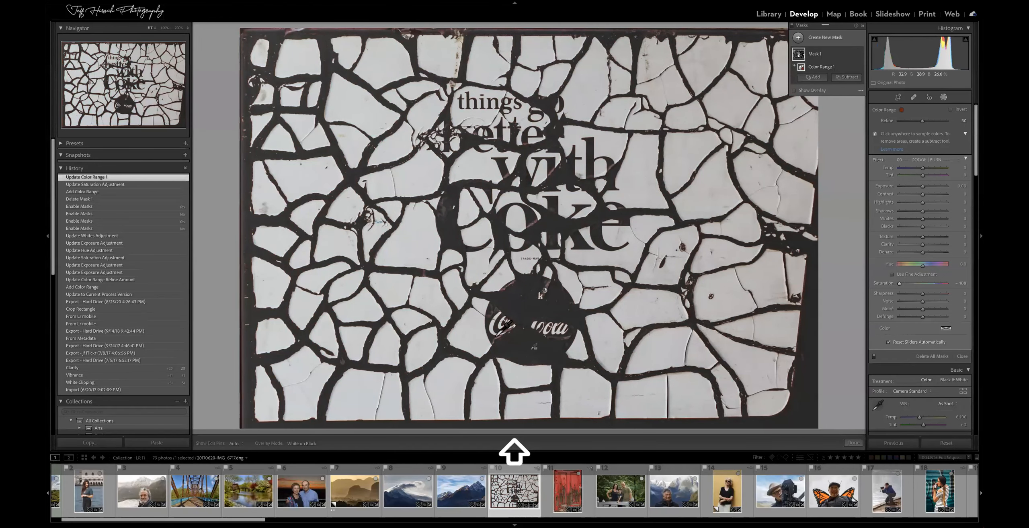
pyautogui.keyDown('shift'); pyautogui.click(501, 335); pyautogui.keyUp('shift')
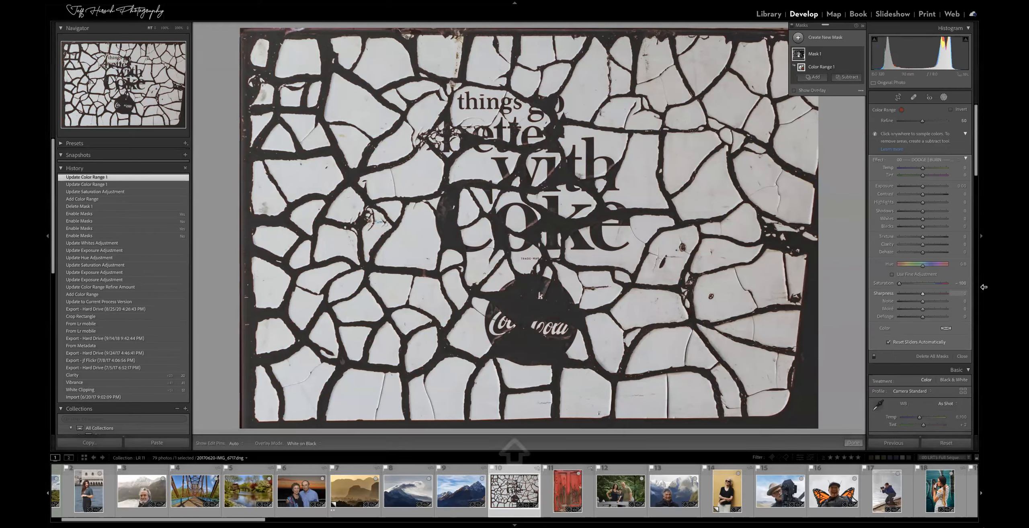
pyautogui.doubleClick(888, 283)
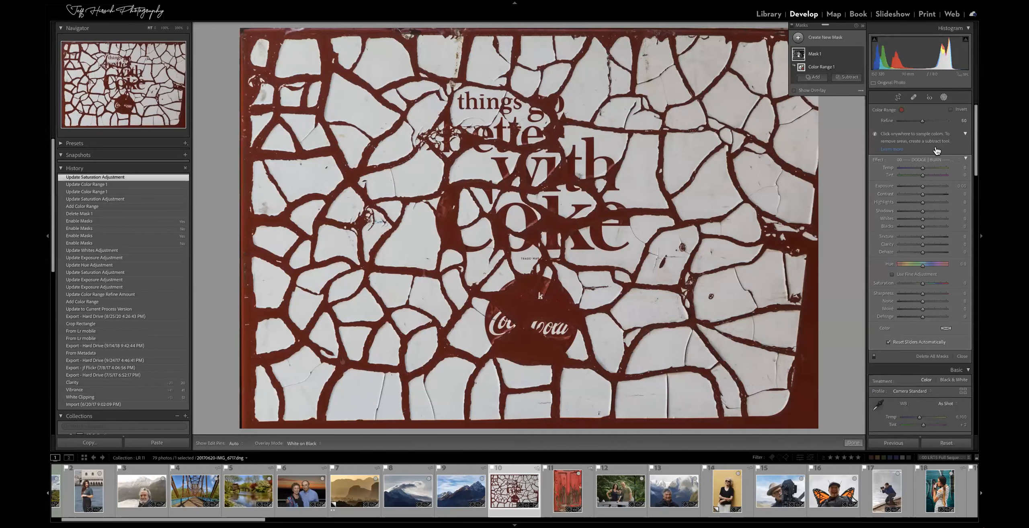
# Switch the mask overlay mode to Color Overlay, change the overlay colour to green, and hide the overlay.
pyautogui.moveTo(801, 55)
pyautogui.click(861, 92)
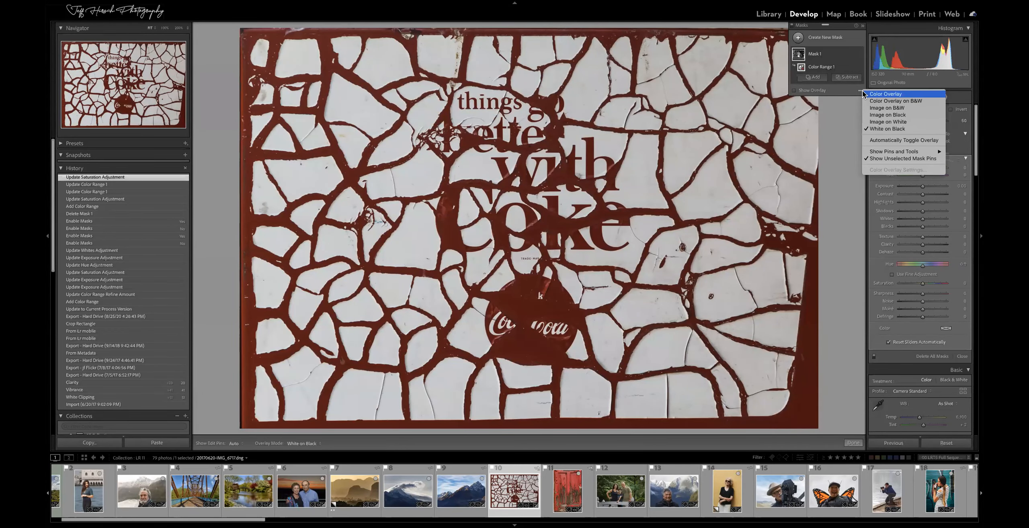
pyautogui.click(874, 101)
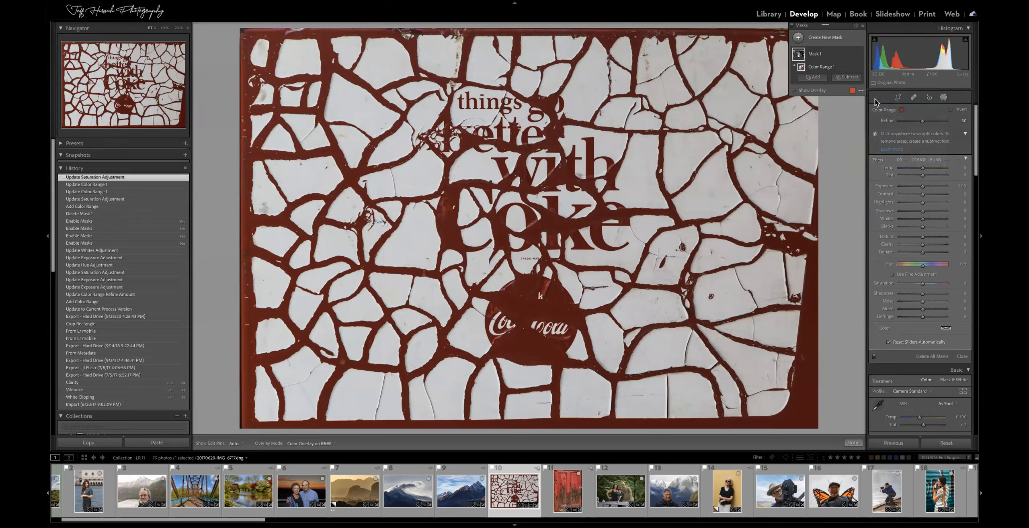
pyautogui.click(860, 90)
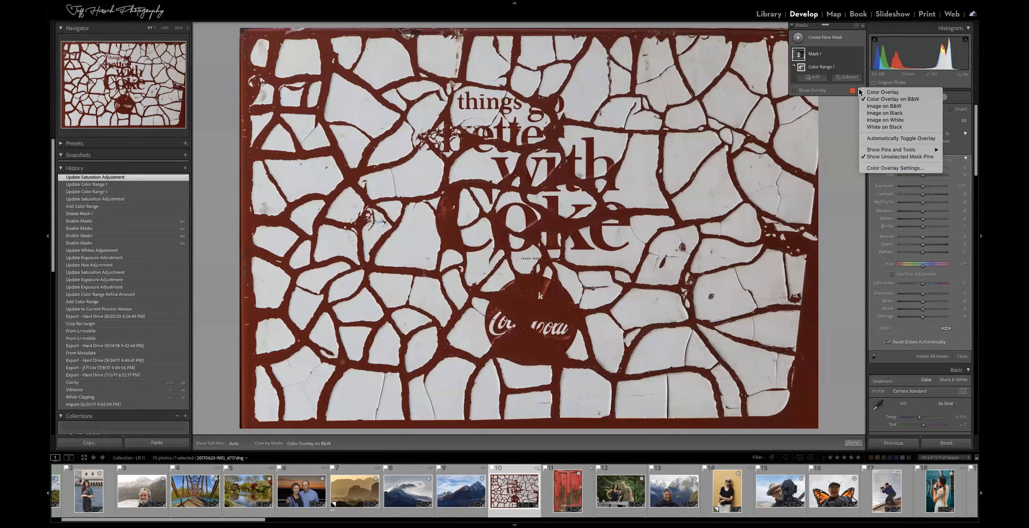
pyautogui.click(873, 94)
pyautogui.click(852, 90)
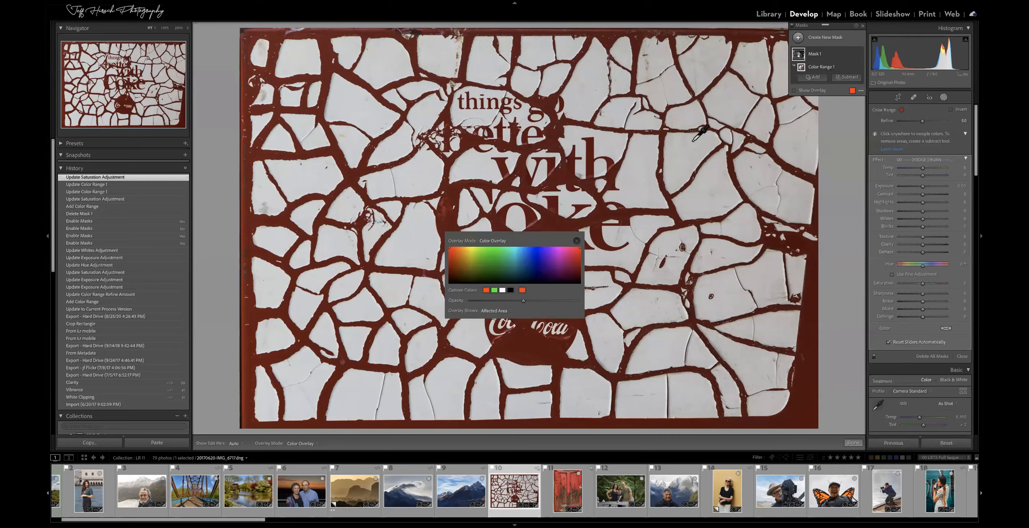
pyautogui.click(494, 290)
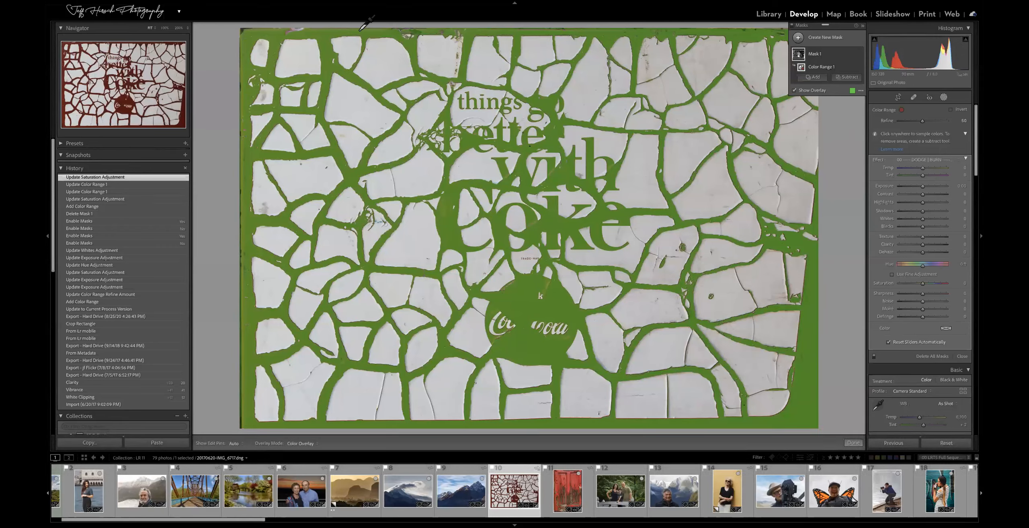
pyautogui.press('o')
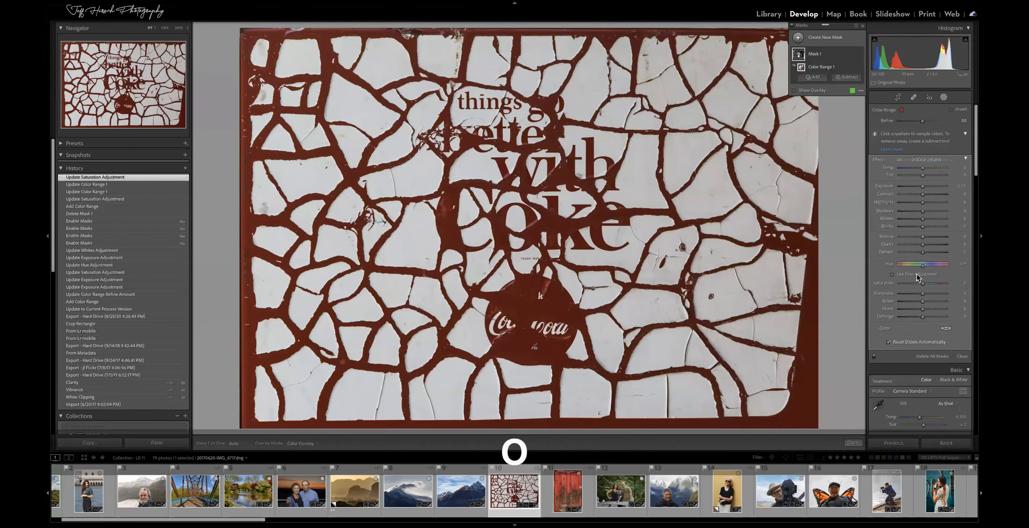
# Shift the Hue of the masked red areas toward magenta and raise their Exposure.
pyautogui.moveTo(922, 268); pyautogui.dragTo(917, 265)
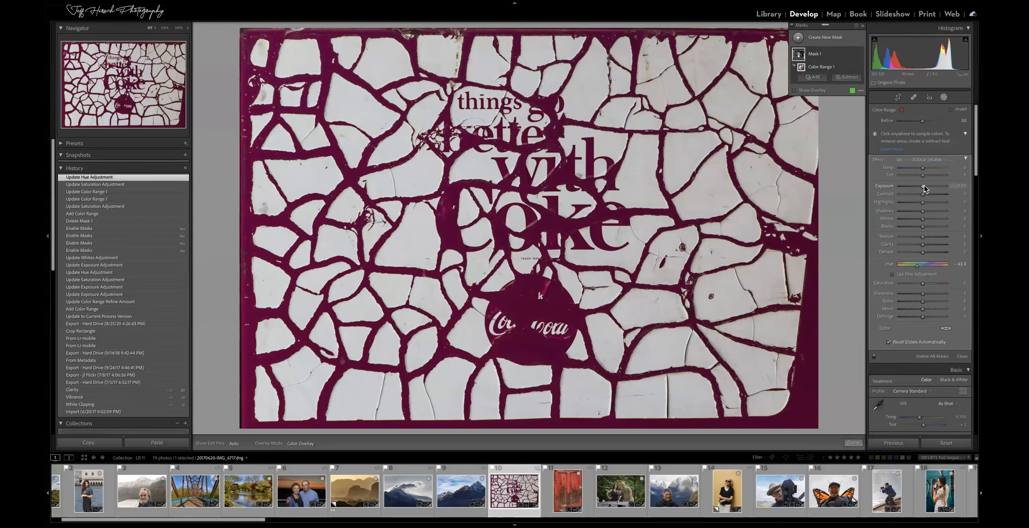
pyautogui.moveTo(924, 184); pyautogui.dragTo(929, 186)
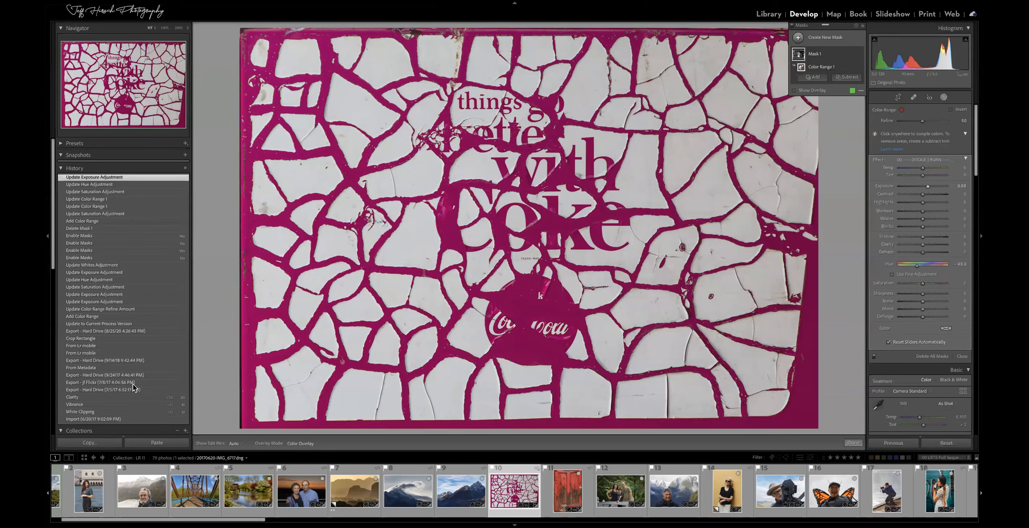
# Revert the Coke sign to its 9/14/18 export state in the history and return to the library grid.
pyautogui.click(128, 390)
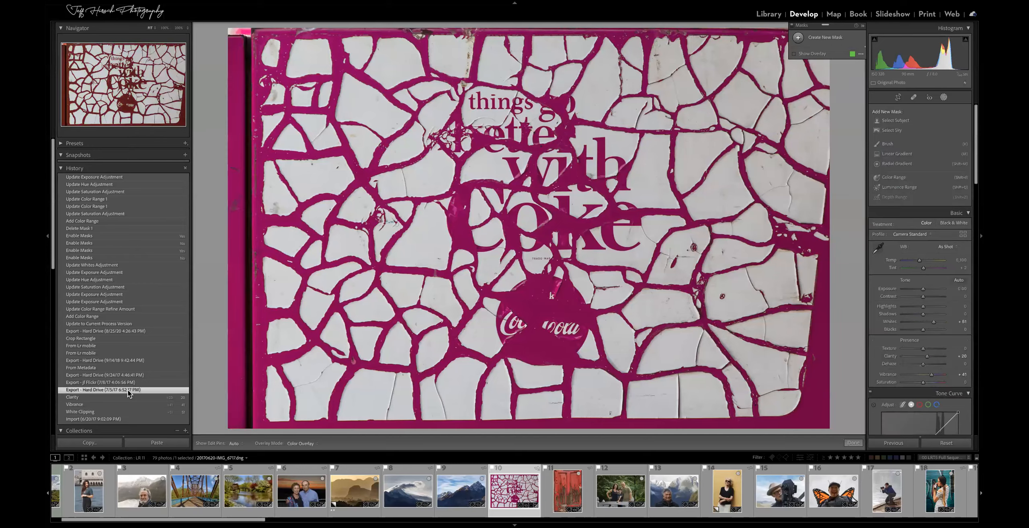
pyautogui.click(127, 361)
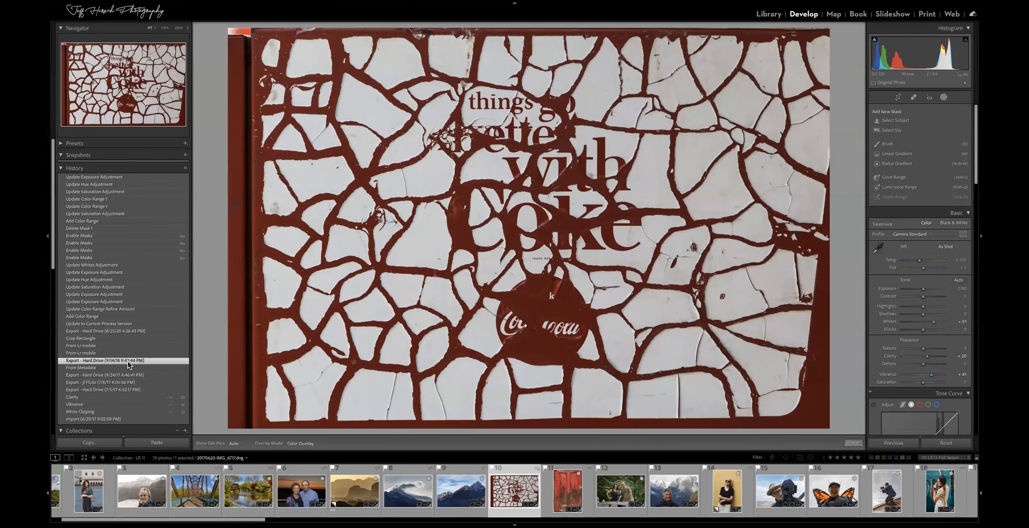
pyautogui.press('g')
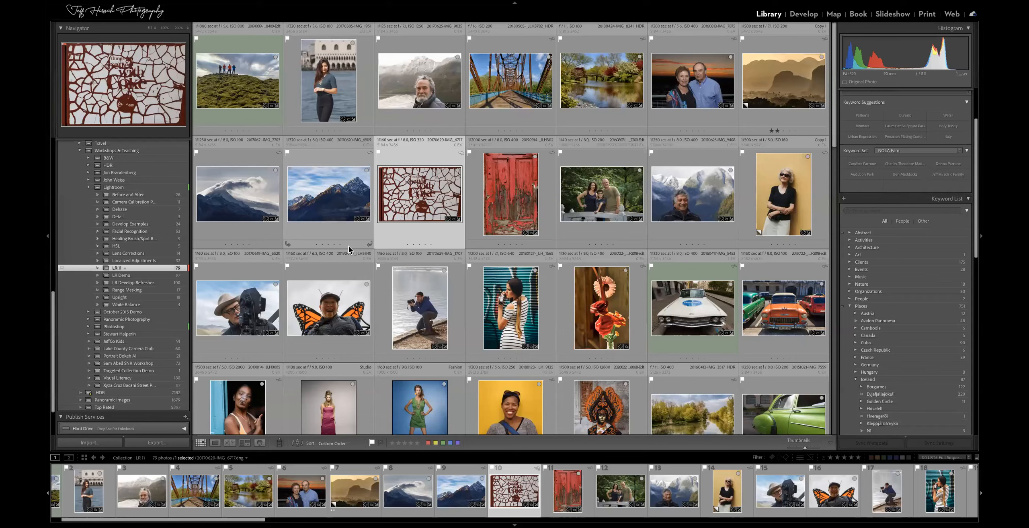
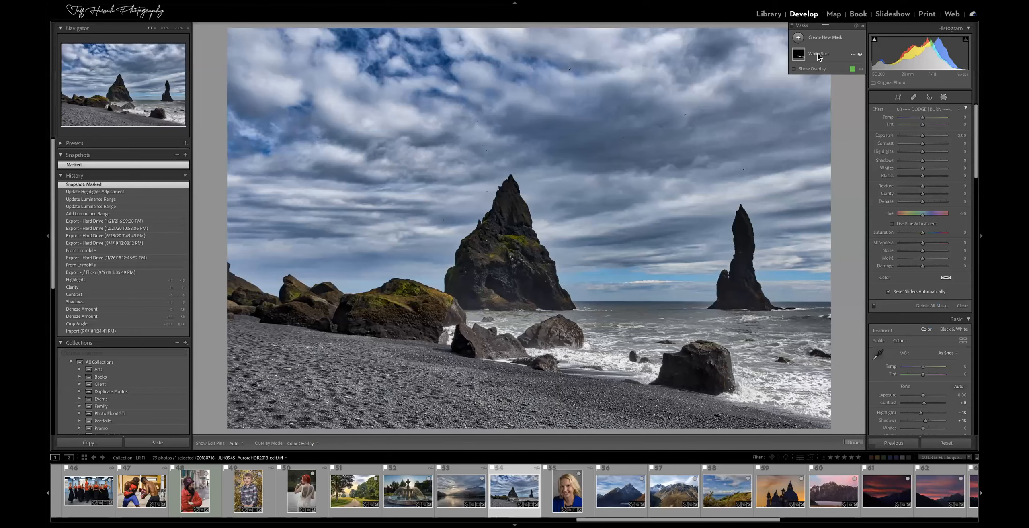
# On the sea stack photo, delete Sky 1 from the White Surf mask and widen its Luminance Range around the bright tones.
pyautogui.click(820, 55)
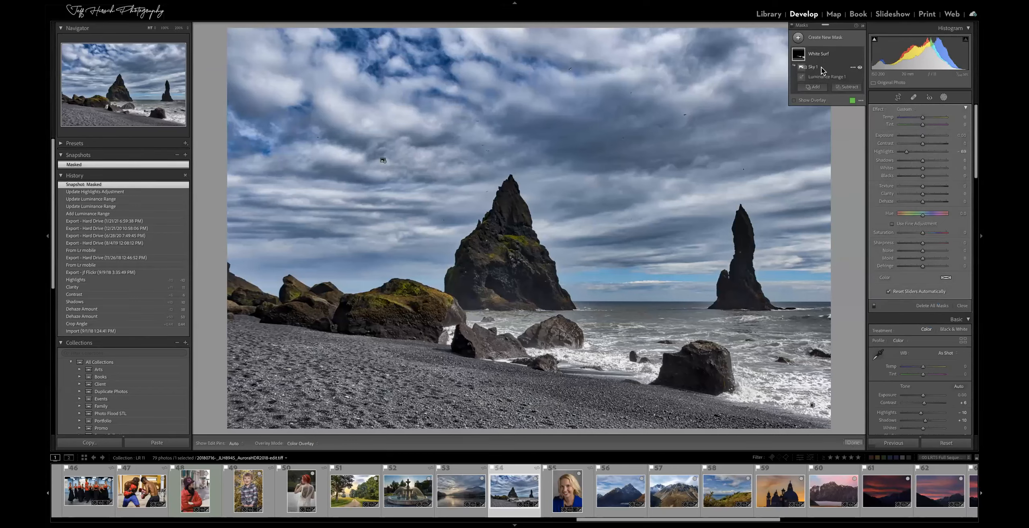
pyautogui.click(821, 68)
pyautogui.press('Delete')
pyautogui.click(827, 68)
pyautogui.moveTo(935, 128); pyautogui.dragTo(930, 128)
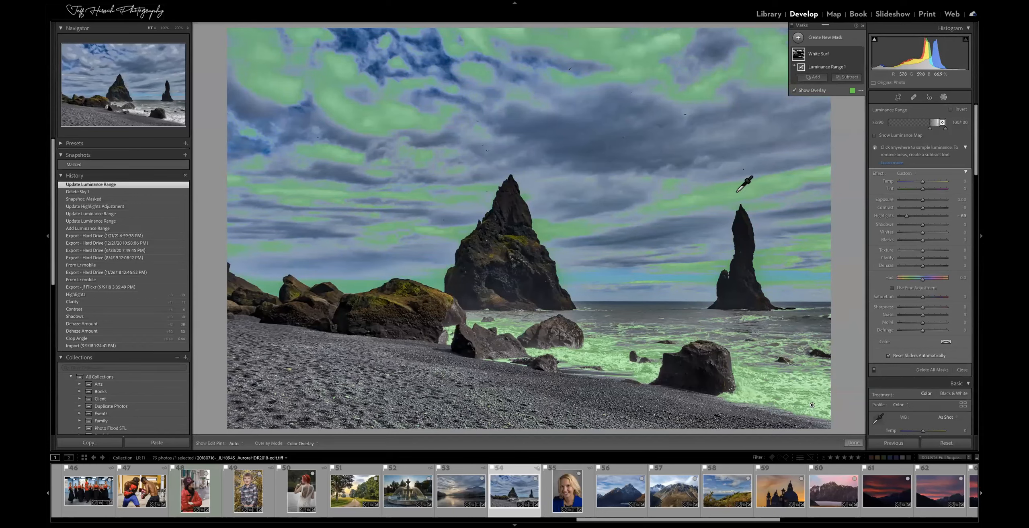
# Subtract the sky from the White Surf mask, and turn all masks off and on again to compare.
pyautogui.click(850, 78)
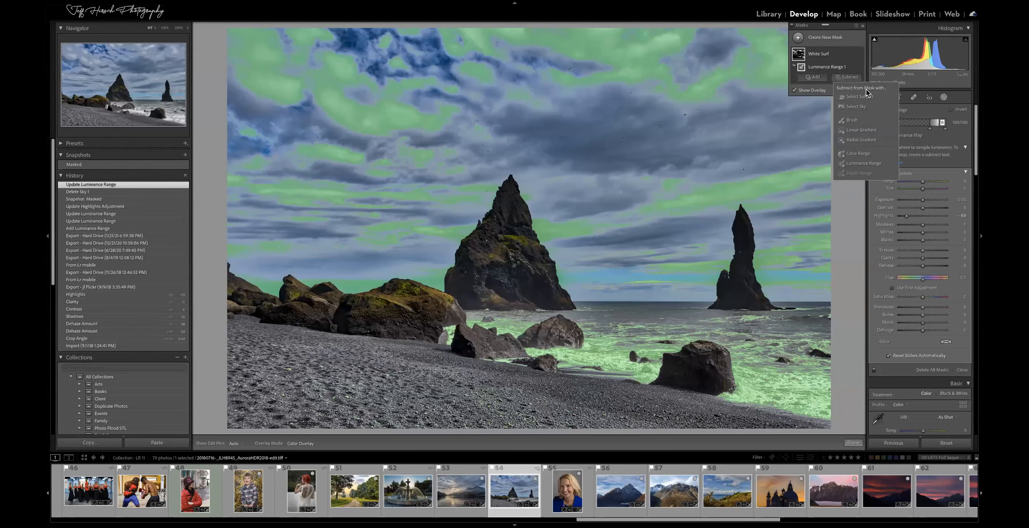
pyautogui.click(856, 106)
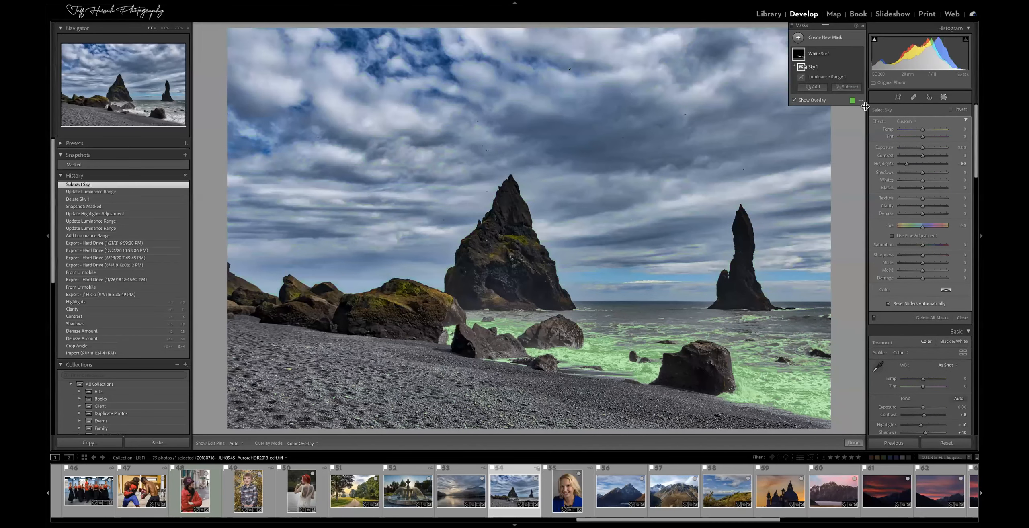
pyautogui.click(792, 26)
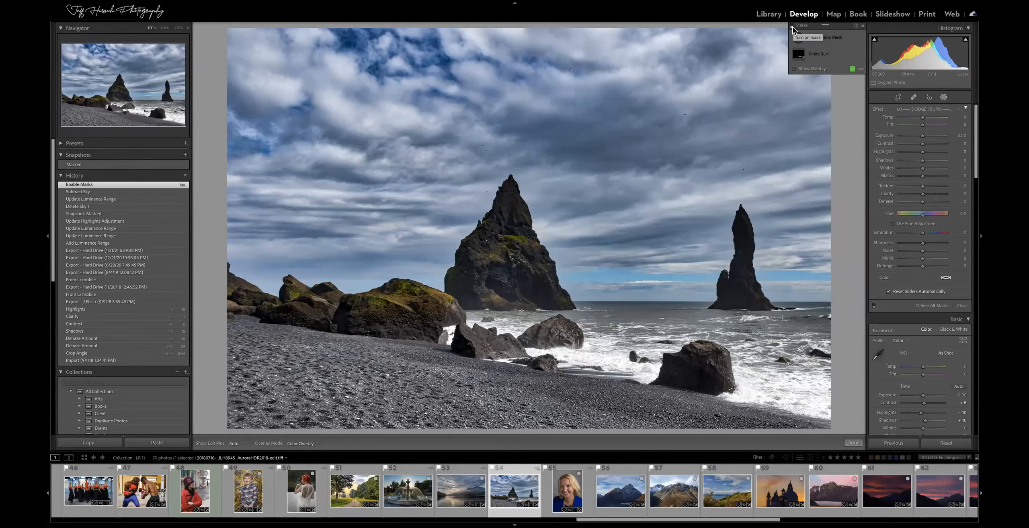
pyautogui.click(792, 27)
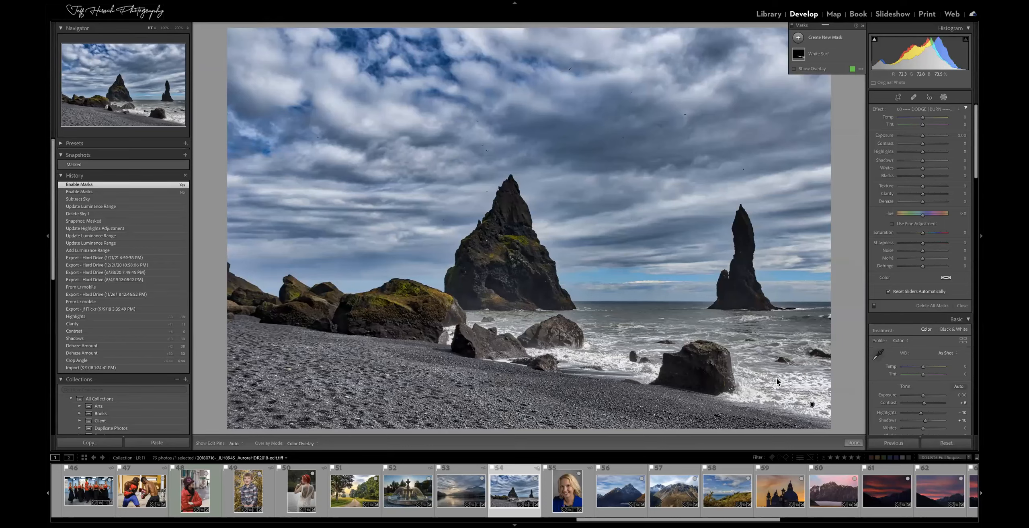
# Find the photo of the kneeling photographer by the water in the library grid and open it for developing.
pyautogui.press('g')
pyautogui.click(427, 195)
pyautogui.press('d')
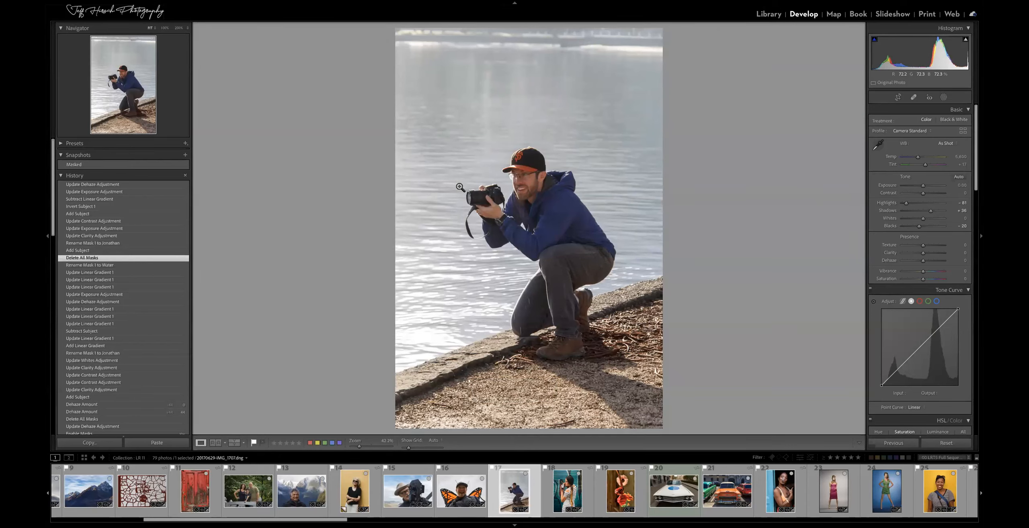
# Add a Select Subject mask for the kneeling photographer and rename it with his first name.
pyautogui.click(944, 97)
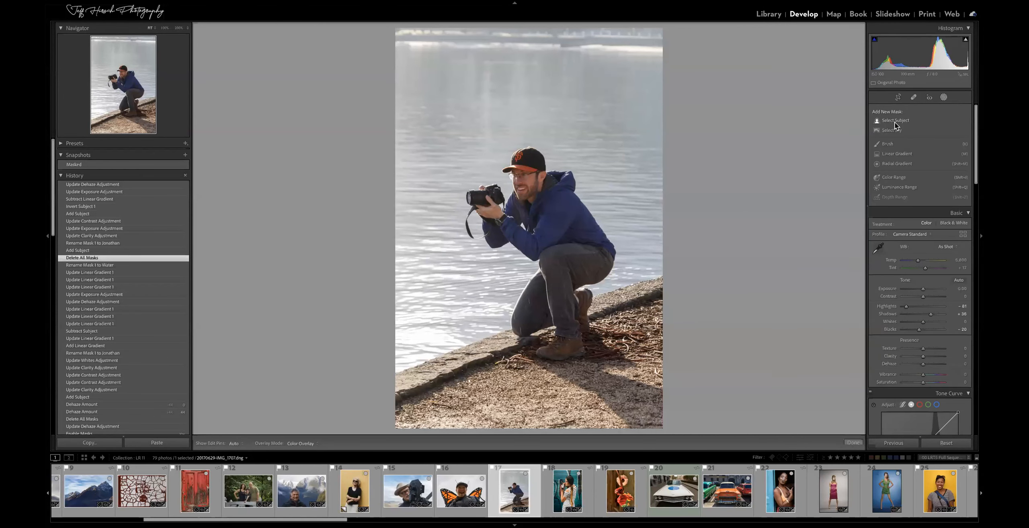
pyautogui.click(895, 121)
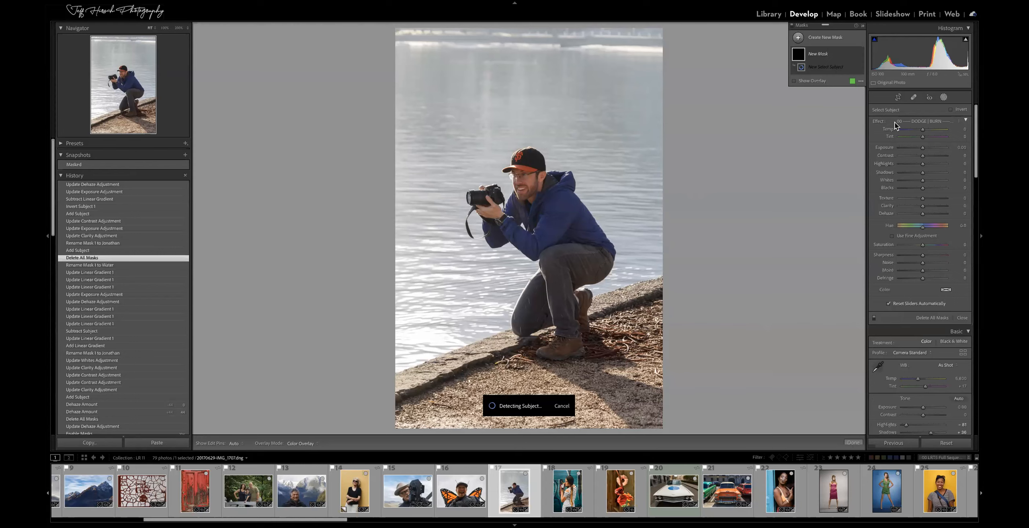
pyautogui.doubleClick(816, 58)
pyautogui.write('Jonathan')
pyautogui.press('Return')
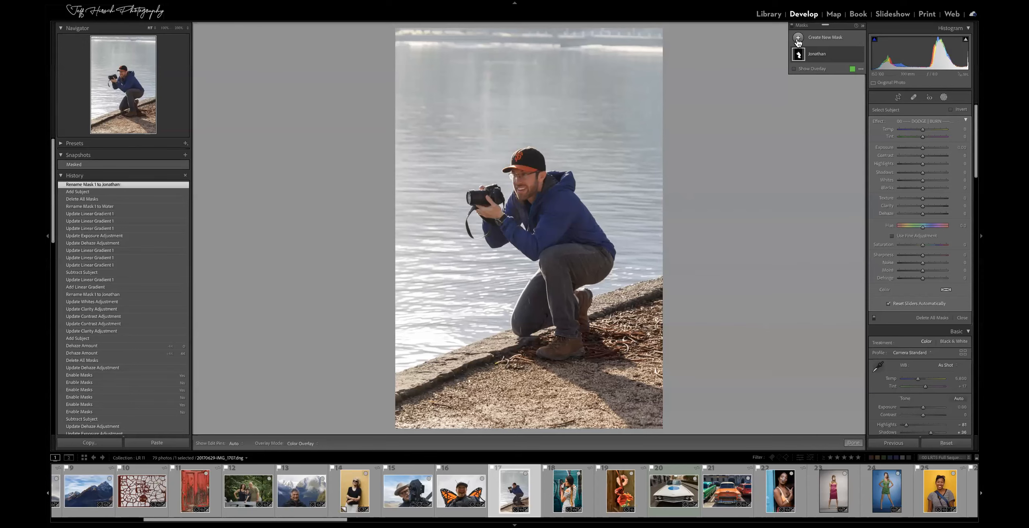
# Create a second Select Subject mask and invert it to cover the background.
pyautogui.click(817, 40)
pyautogui.click(847, 51)
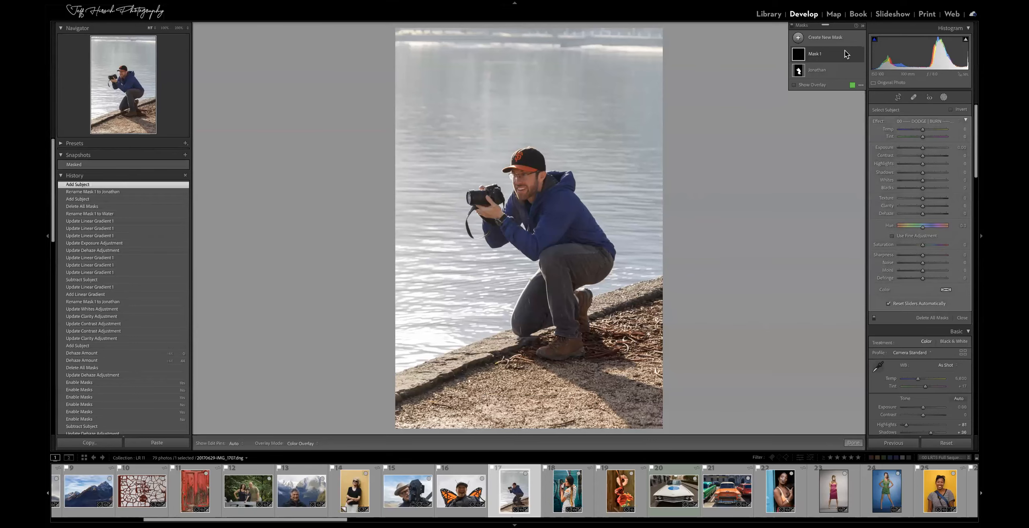
pyautogui.click(951, 110)
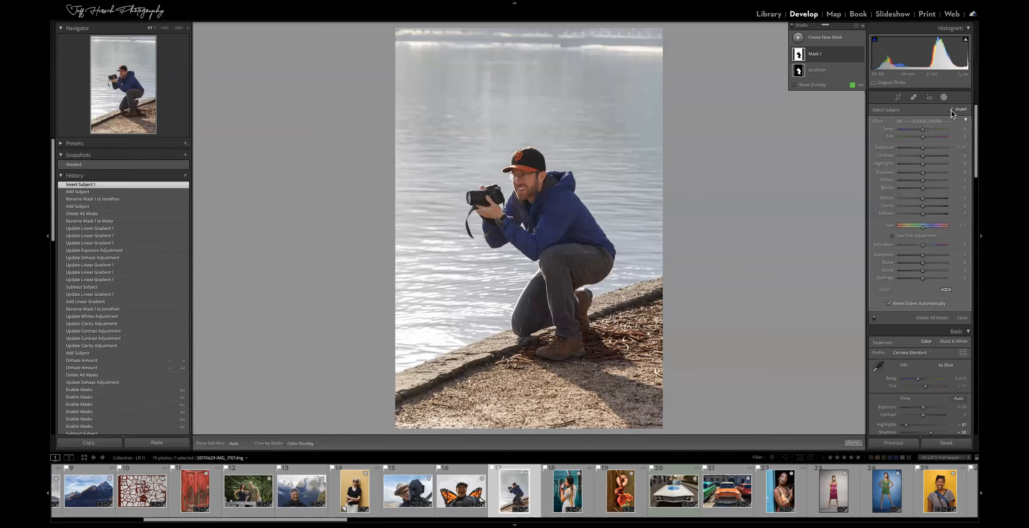
# Rename the inverted subject mask as "Background water".
pyautogui.moveTo(799, 58)
pyautogui.doubleClick(816, 55)
pyautogui.write('Background wat')
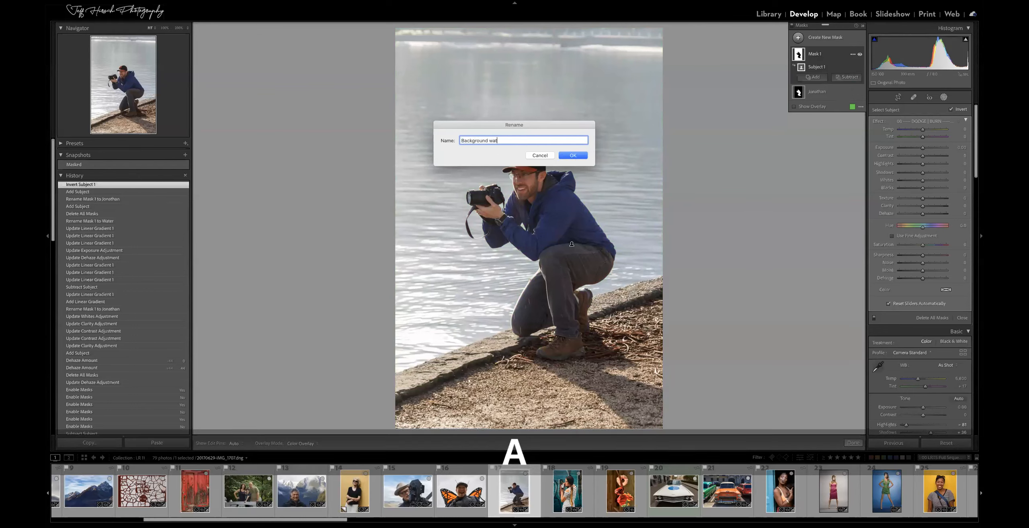
pyautogui.write('er')
pyautogui.press('Return')
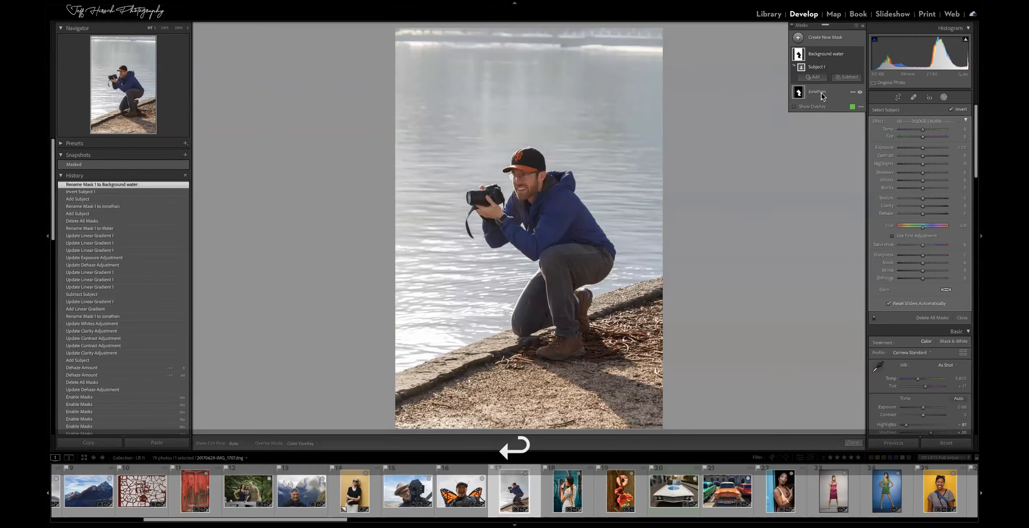
# Select the photographer's subject mask and slightly raise its Clarity, Contrast, Exposure and Shadows.
pyautogui.click(820, 92)
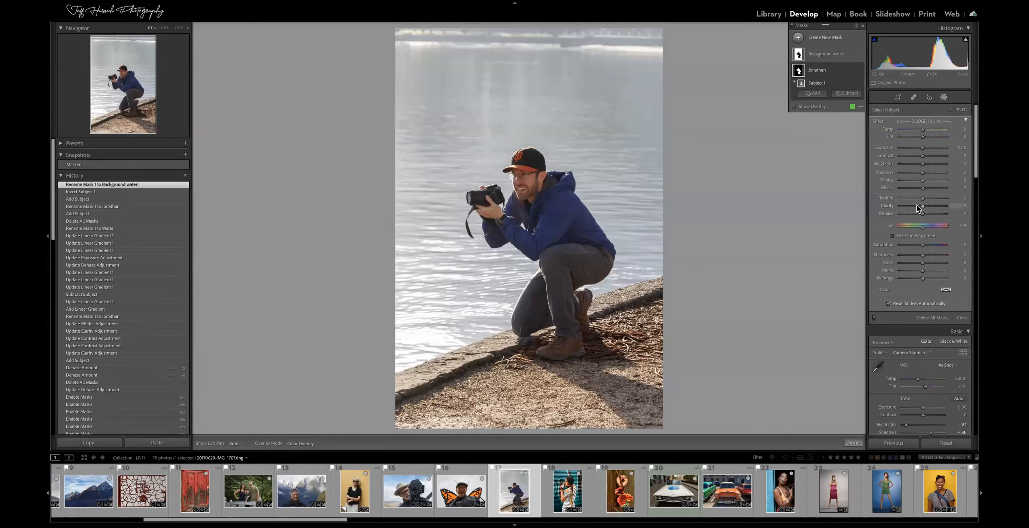
pyautogui.moveTo(925, 206); pyautogui.dragTo(927, 206)
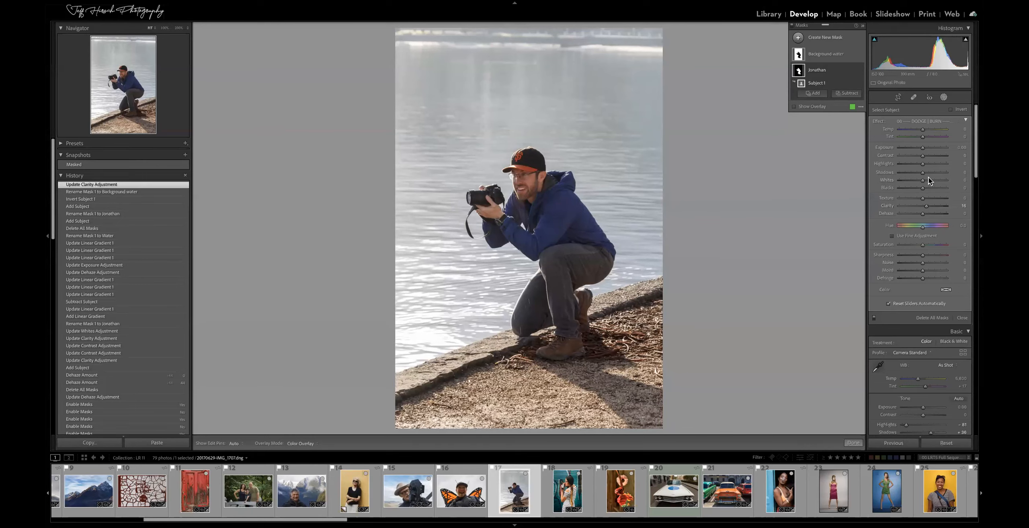
pyautogui.moveTo(922, 156); pyautogui.dragTo(926, 203)
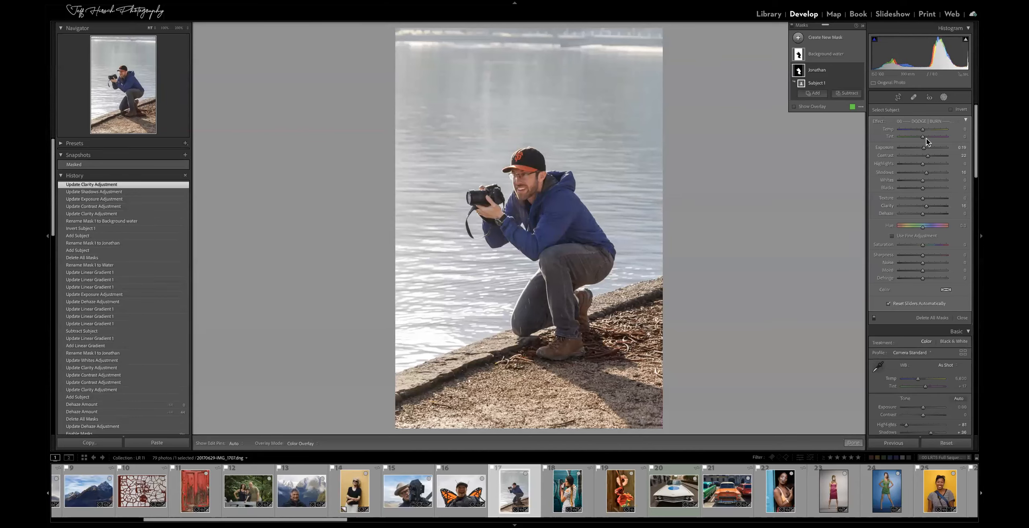
pyautogui.moveTo(928, 156); pyautogui.dragTo(927, 156)
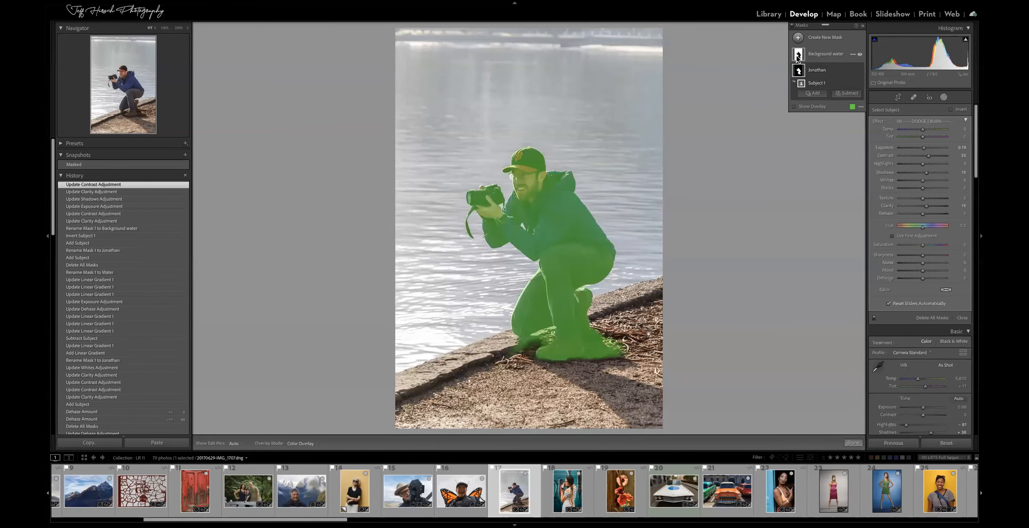
# Subtract a narrow, tilted linear gradient from the Background water mask along the stone shoreline to exclude the ground.
pyautogui.moveTo(798, 55)
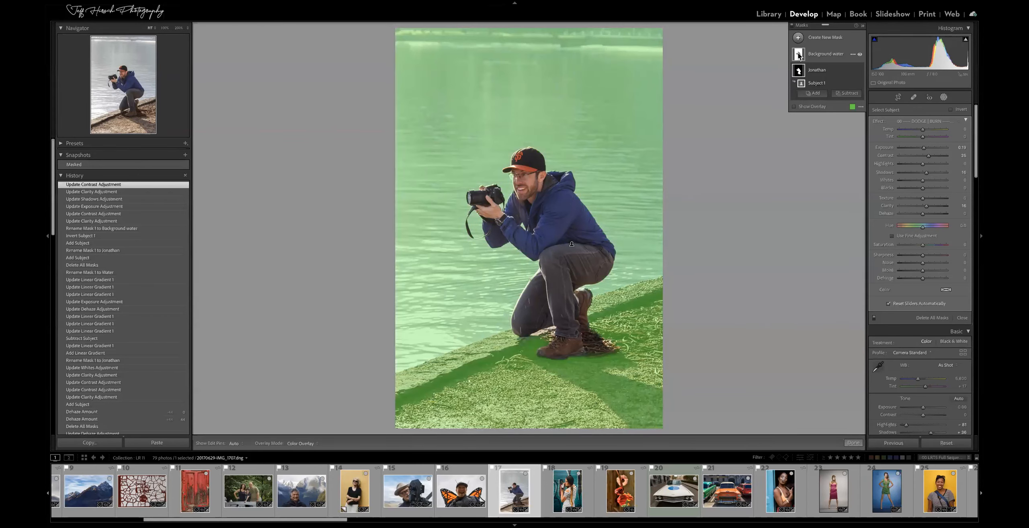
pyautogui.click(825, 59)
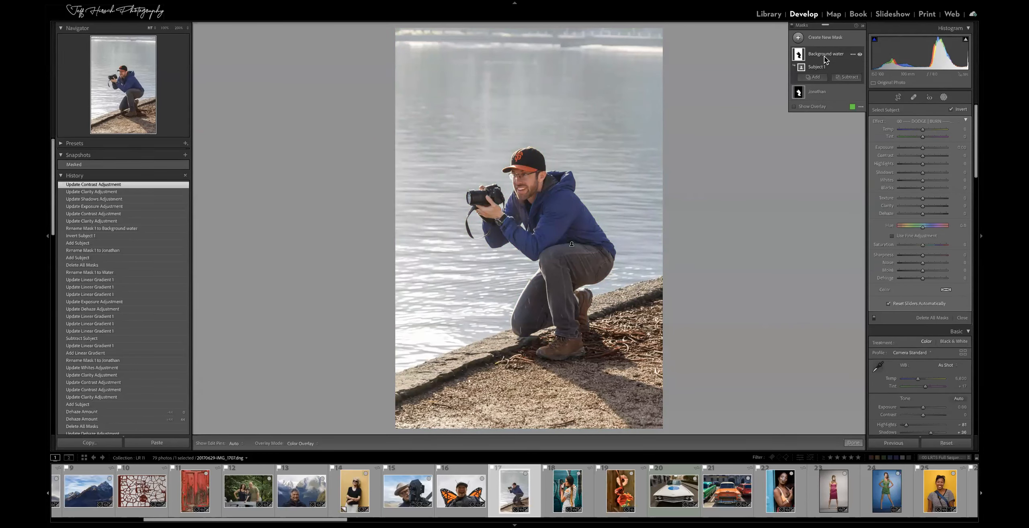
pyautogui.click(843, 78)
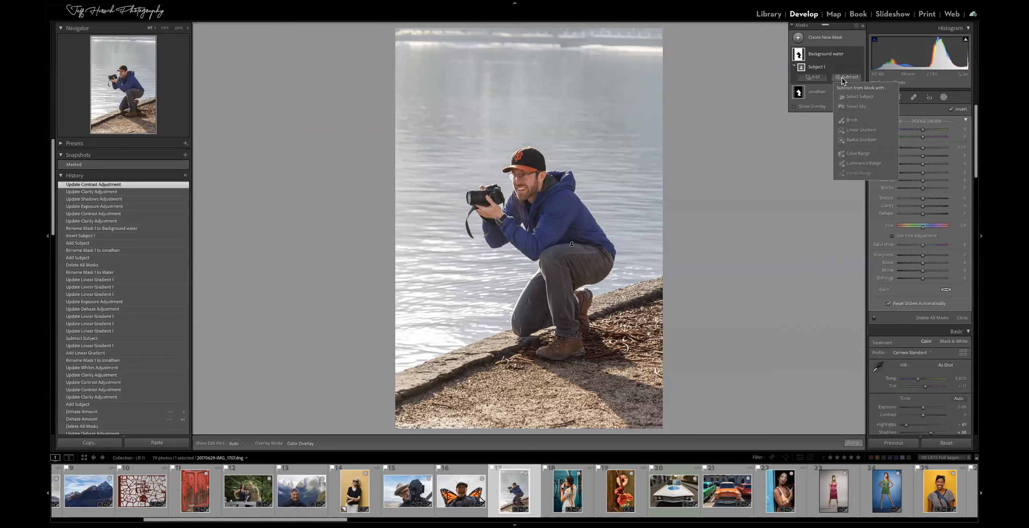
pyautogui.click(864, 130)
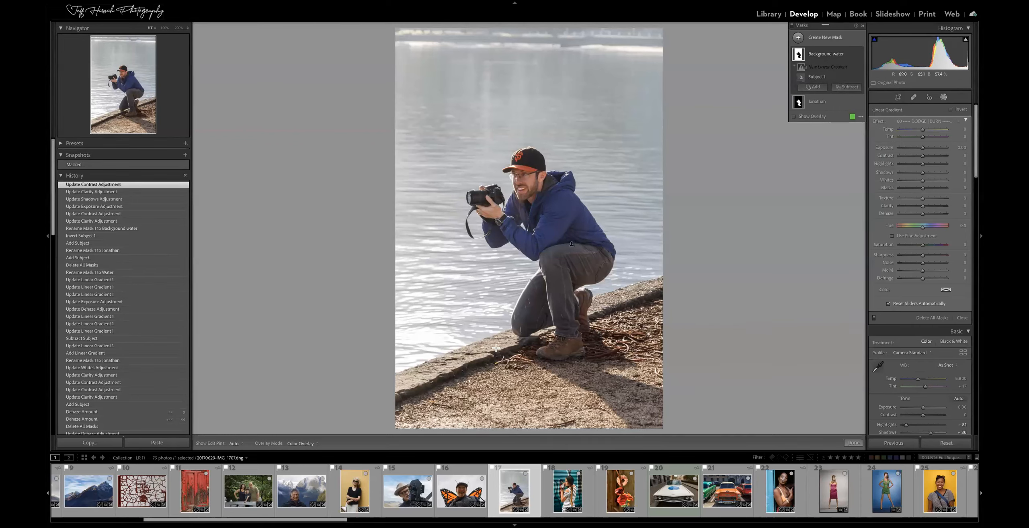
pyautogui.moveTo(499, 348)
pyautogui.mouseDown()
pyautogui.moveTo(492, 331)
pyautogui.moveTo(500, 341)
pyautogui.moveTo(486, 361)
pyautogui.mouseUp()
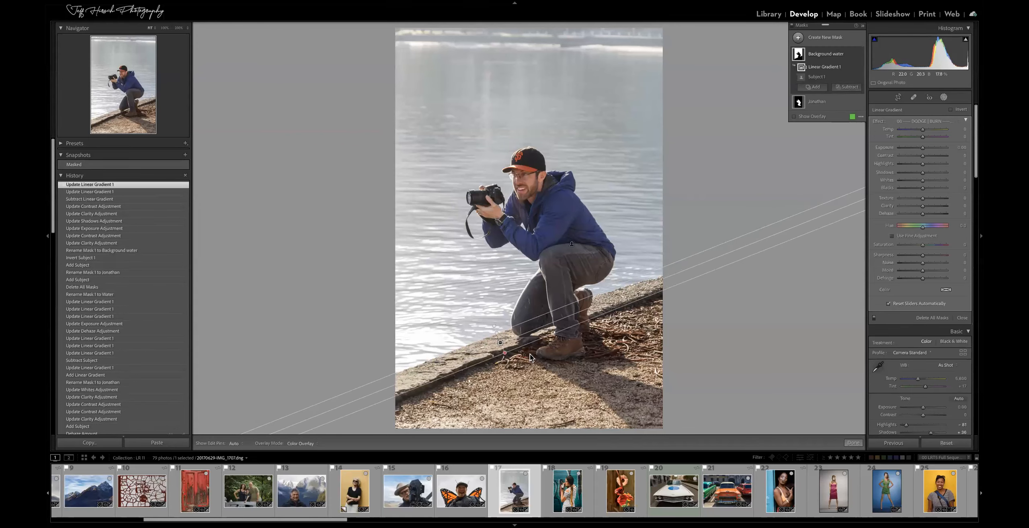
# Lower the Background water mask's Exposure to about -1.4, fine-tune the subtracted gradient along the stone shoreline, and finish masking.
pyautogui.moveTo(798, 55)
pyautogui.moveTo(501, 342)
pyautogui.moveTo(502, 341); pyautogui.dragTo(497, 332)
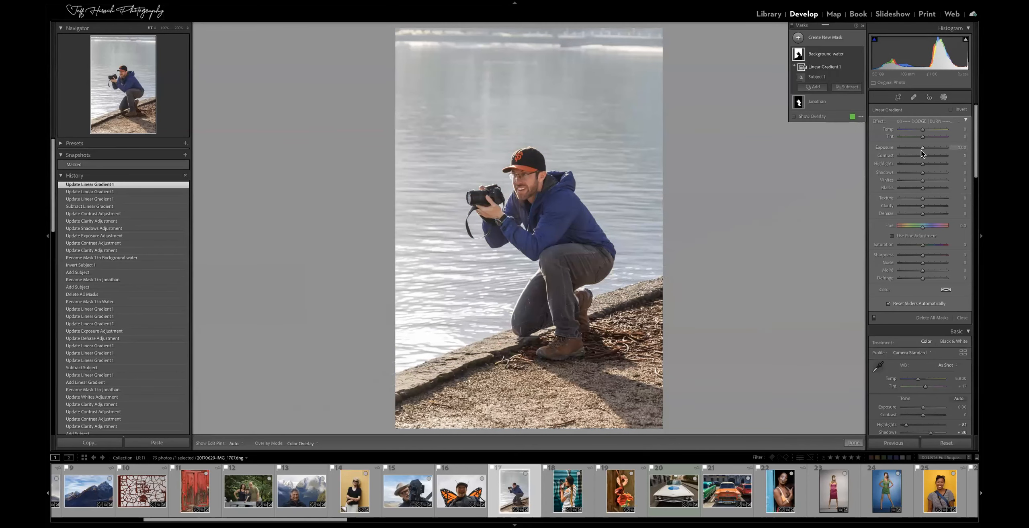
pyautogui.moveTo(921, 148); pyautogui.dragTo(913, 150)
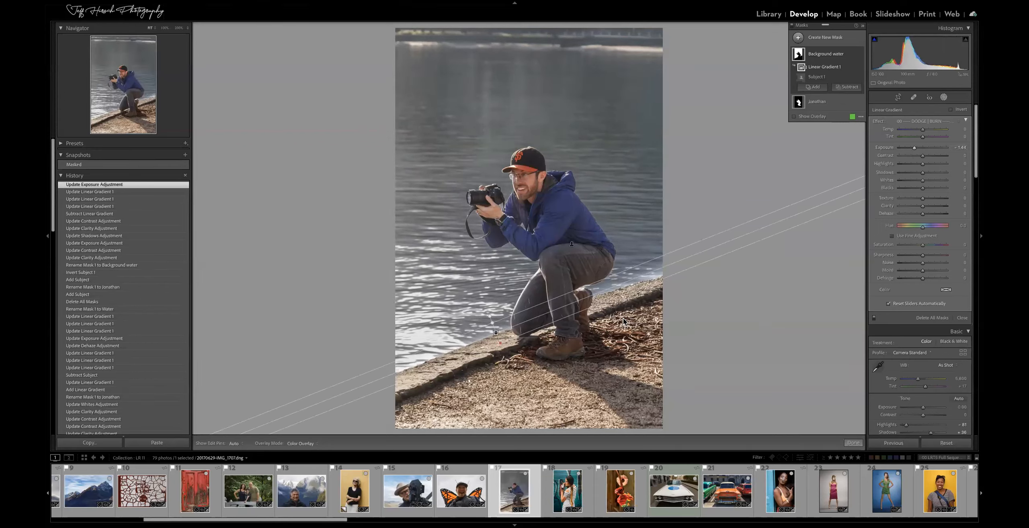
pyautogui.moveTo(672, 264); pyautogui.dragTo(672, 269)
pyautogui.moveTo(494, 330); pyautogui.dragTo(498, 340)
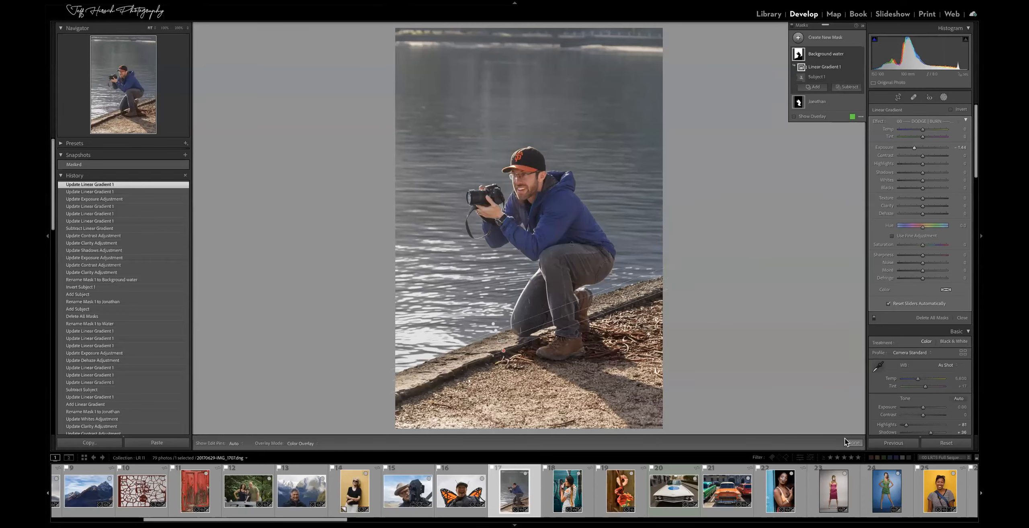
pyautogui.click(854, 444)
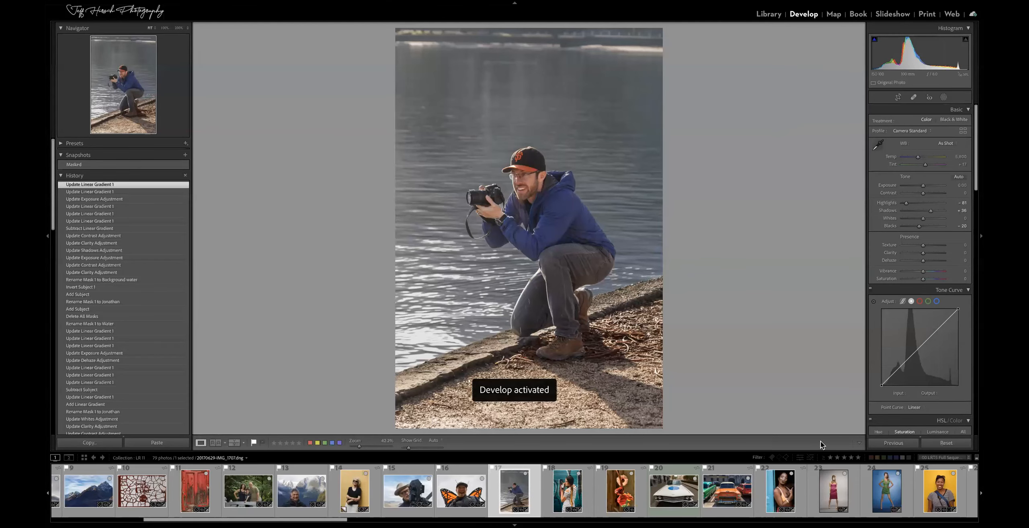
# Open the photo of the woman in sunglasses against the yellow wall for developing and create a Select Subject mask.
pyautogui.press('g')
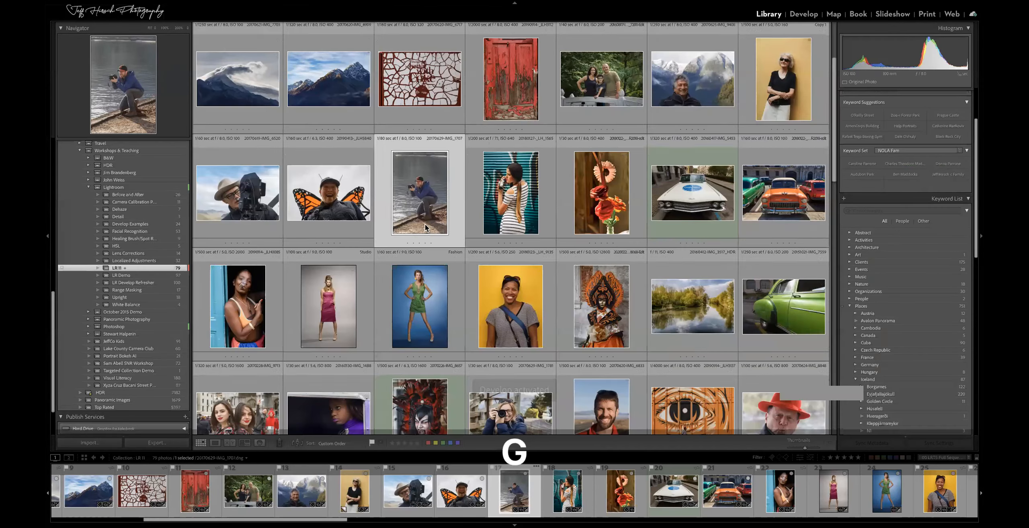
pyautogui.click(783, 86)
pyautogui.press('d')
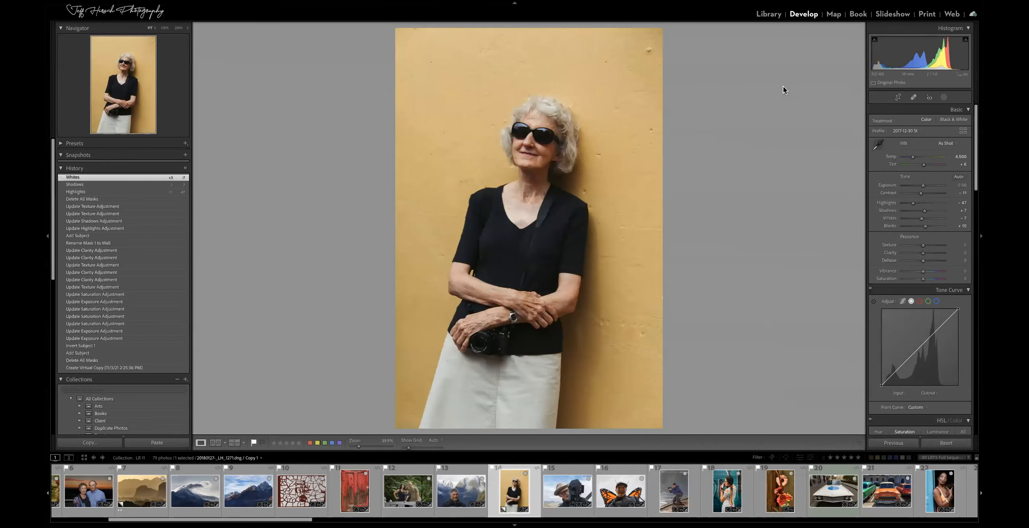
pyautogui.click(943, 100)
pyautogui.click(889, 120)
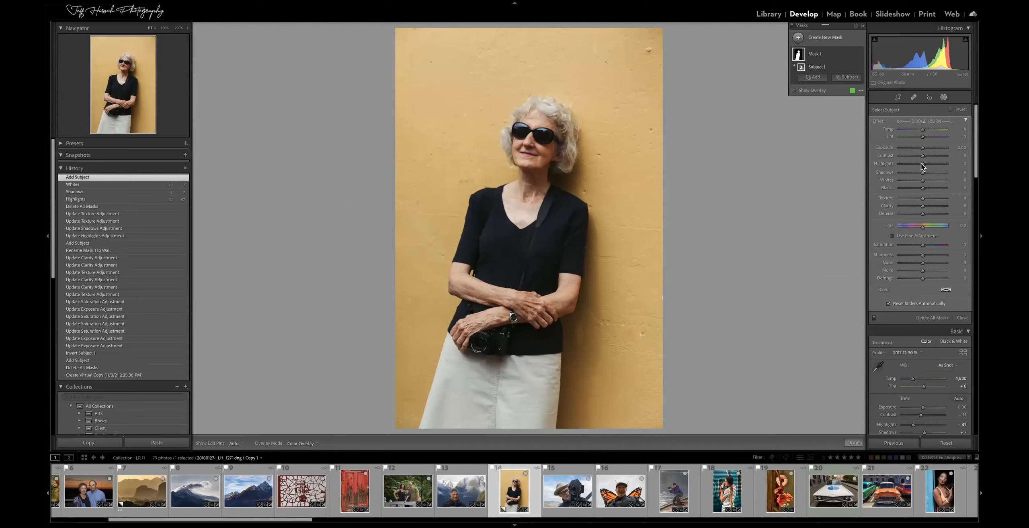
# Lower the subject mask's Highlights slightly and rename the mask with the woman's first name.
pyautogui.moveTo(921, 163); pyautogui.dragTo(918, 164)
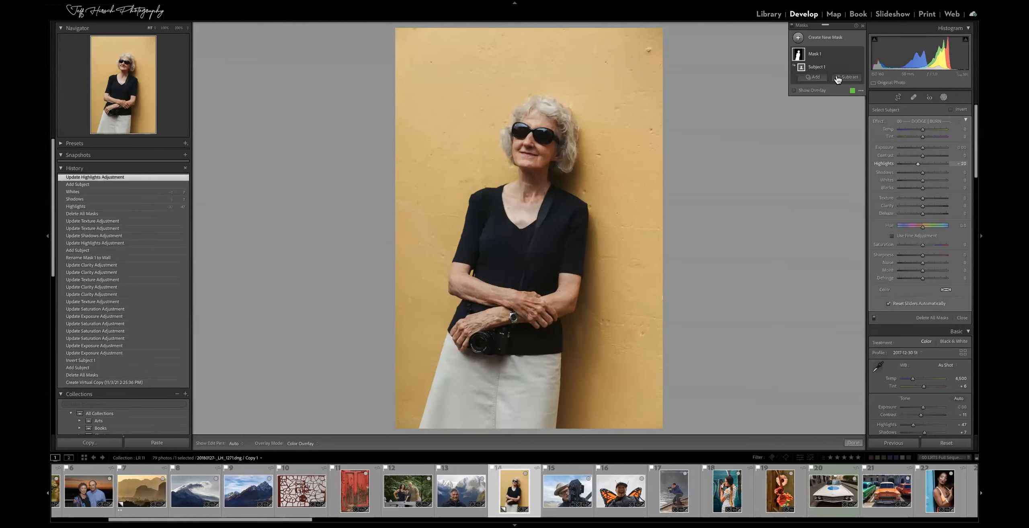
pyautogui.doubleClick(814, 54)
pyautogui.write('Sandy')
pyautogui.press('Return')
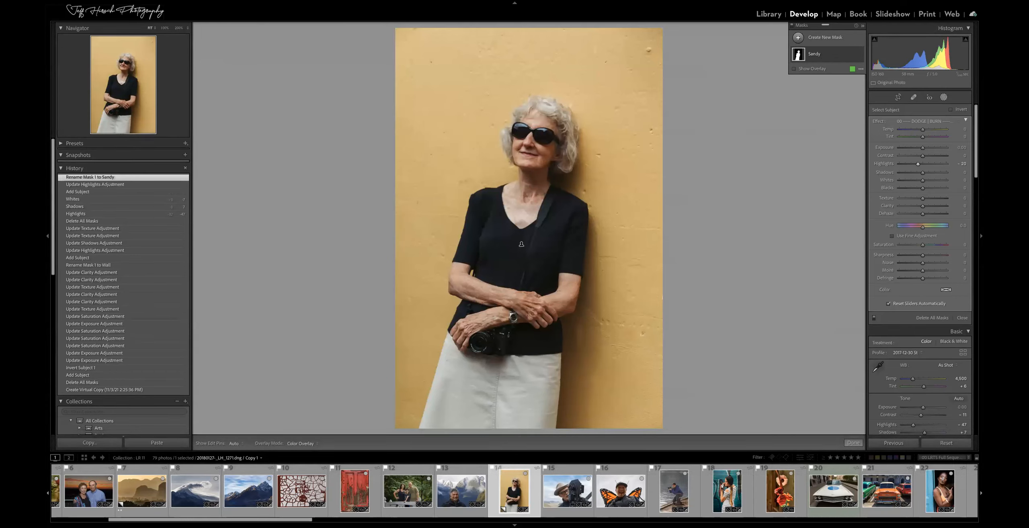
# Add another Select Subject mask to the woman's photo and invert it to cover the yellow wall.
pyautogui.moveTo(828, 55)
pyautogui.click(800, 39)
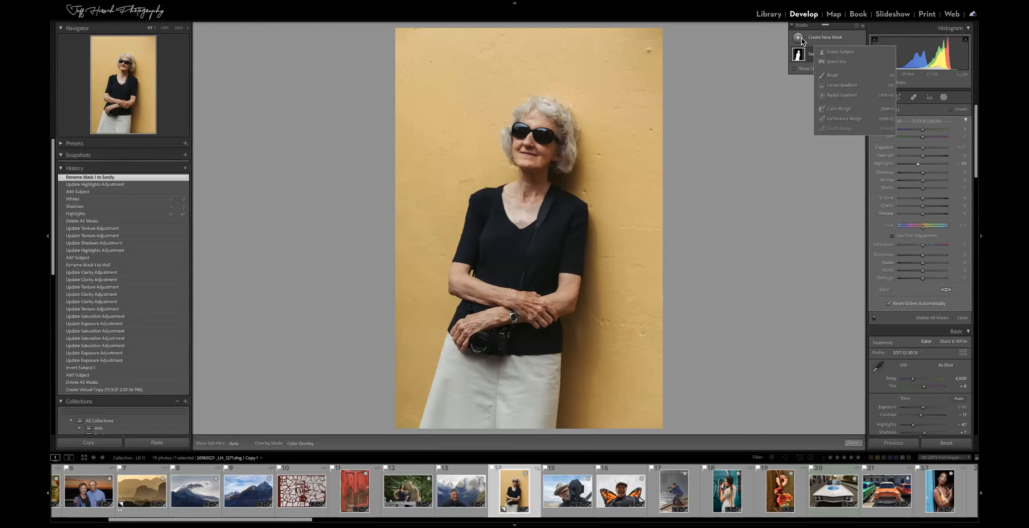
pyautogui.click(832, 52)
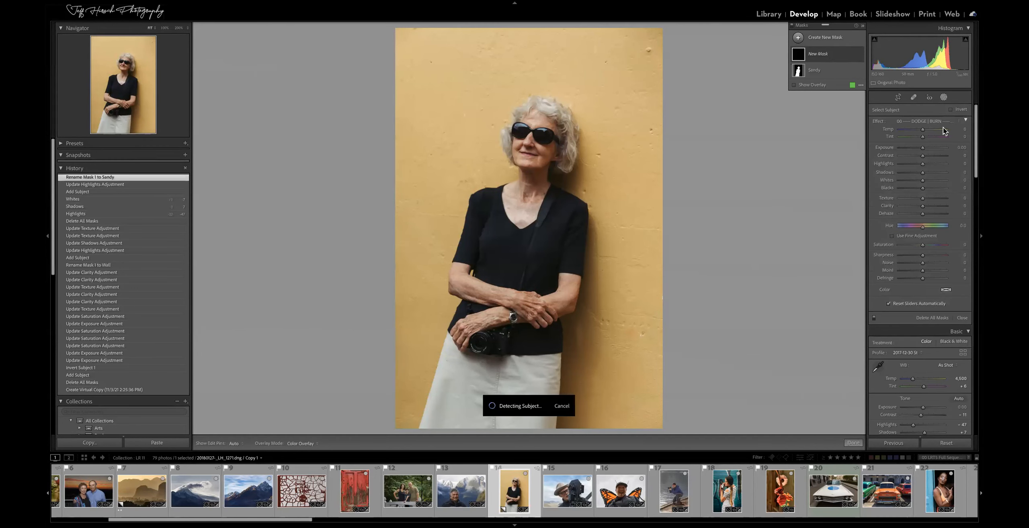
pyautogui.click(951, 110)
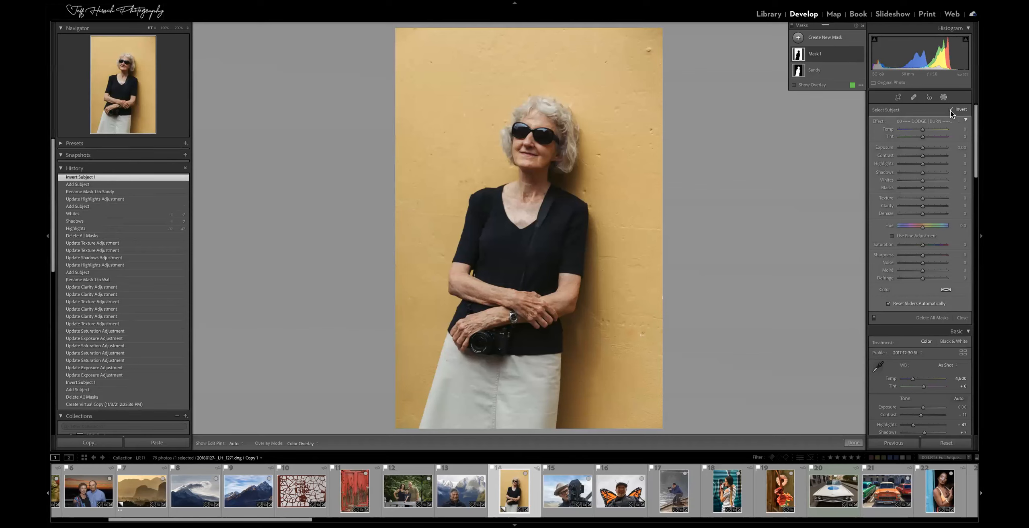
# Raise the wall mask's Saturation to about 61, nudge its Exposure slightly down, and finish masking.
pyautogui.click(926, 244)
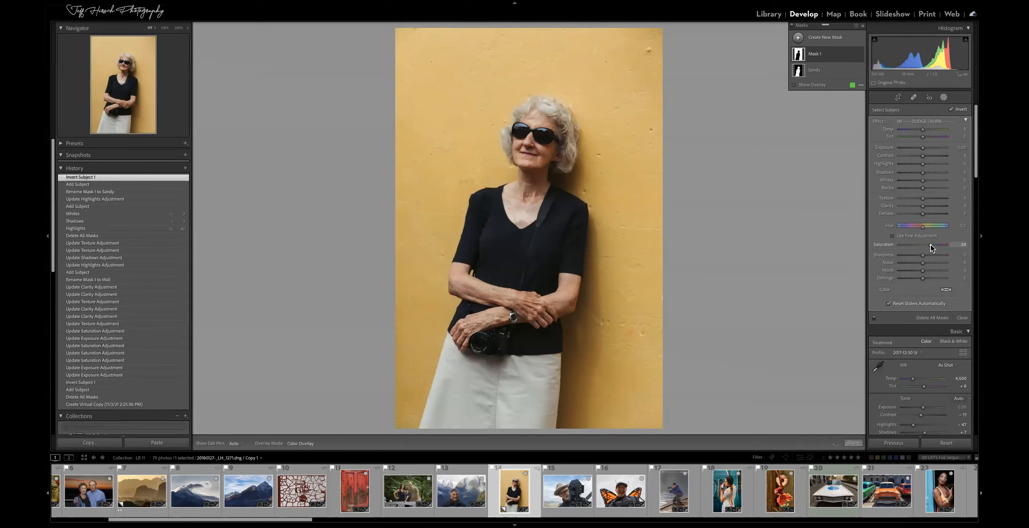
pyautogui.click(932, 244)
pyautogui.moveTo(923, 148); pyautogui.dragTo(923, 149)
pyautogui.moveTo(932, 244); pyautogui.dragTo(938, 244)
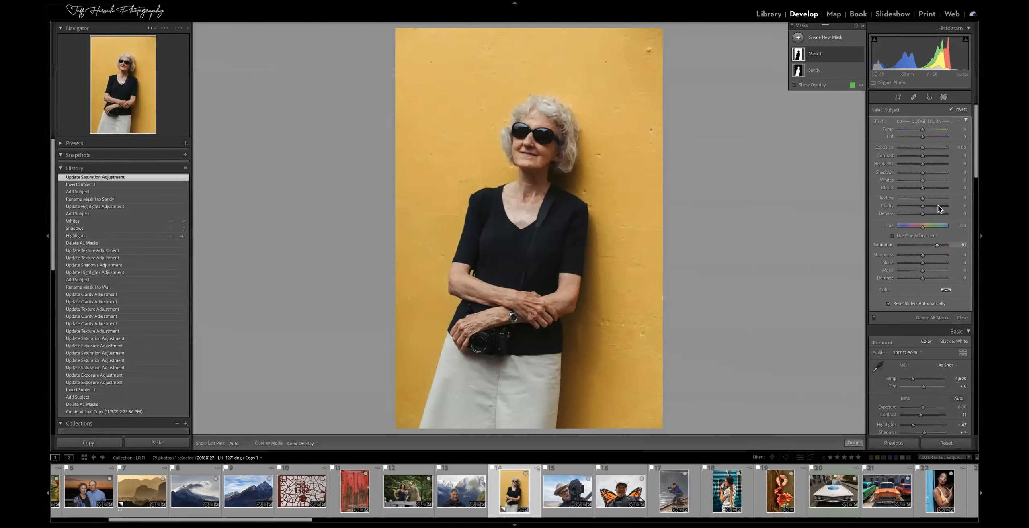
pyautogui.click(921, 148)
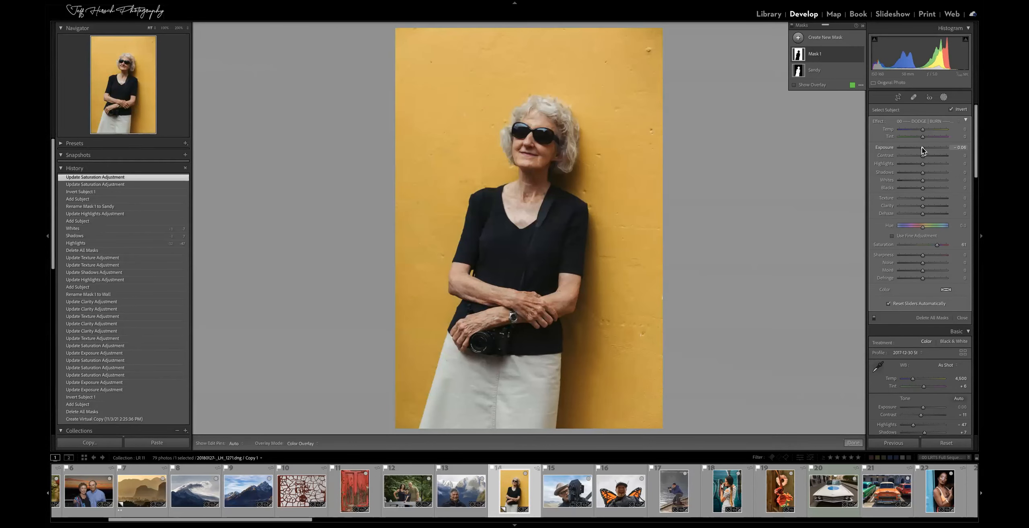
pyautogui.click(853, 443)
# Open the snow-capped mountain photo for developing and draw a circular radial gradient mask over the sky above the smaller peaks.
pyautogui.press('g')
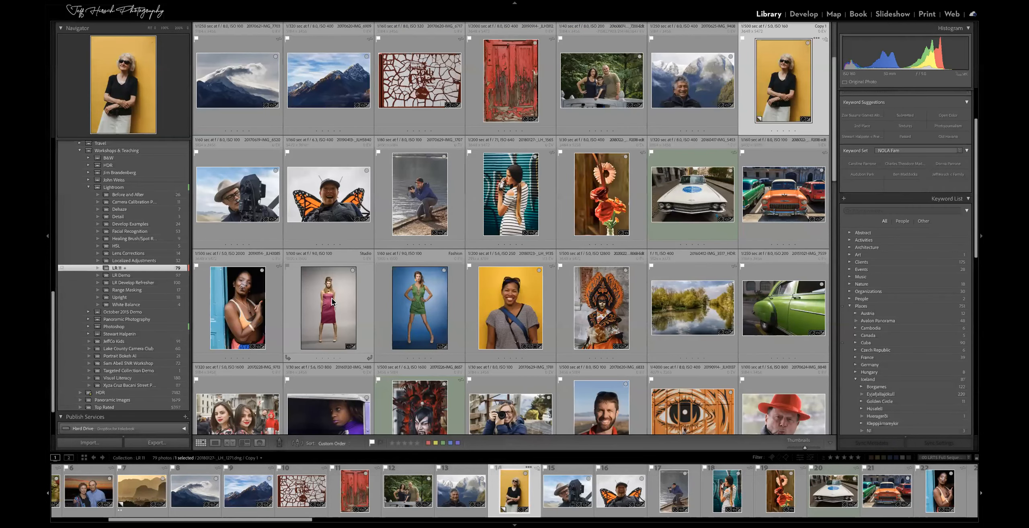
pyautogui.click(332, 303)
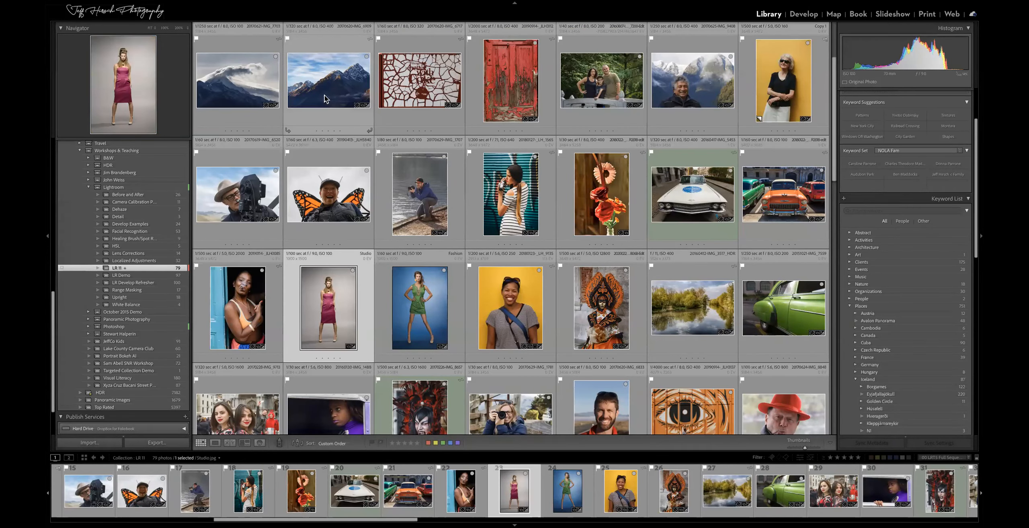
pyautogui.click(324, 98)
pyautogui.press('d')
pyautogui.click(944, 98)
pyautogui.click(875, 166)
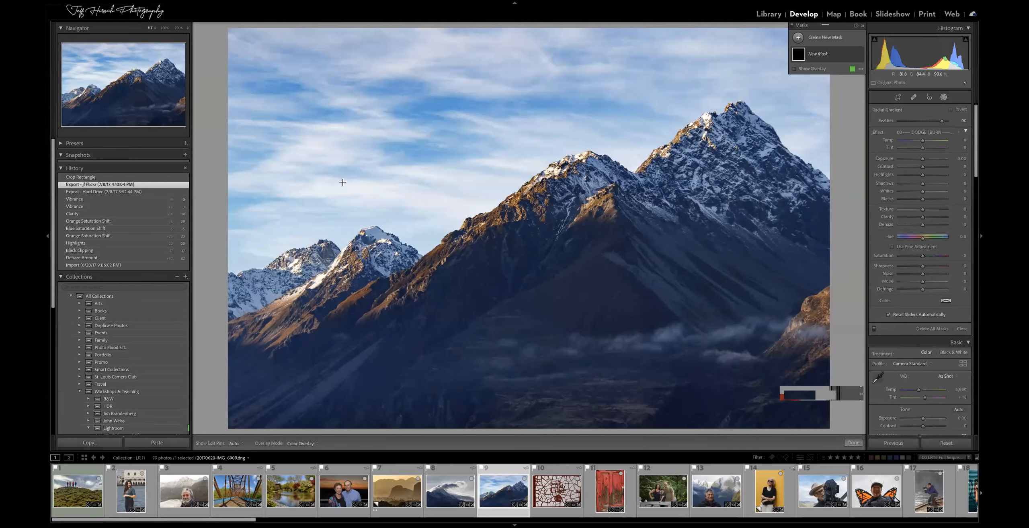
pyautogui.moveTo(339, 196)
pyautogui.mouseDown()
pyautogui.moveTo(450, 301)
pyautogui.moveTo(460, 292)
pyautogui.mouseUp()
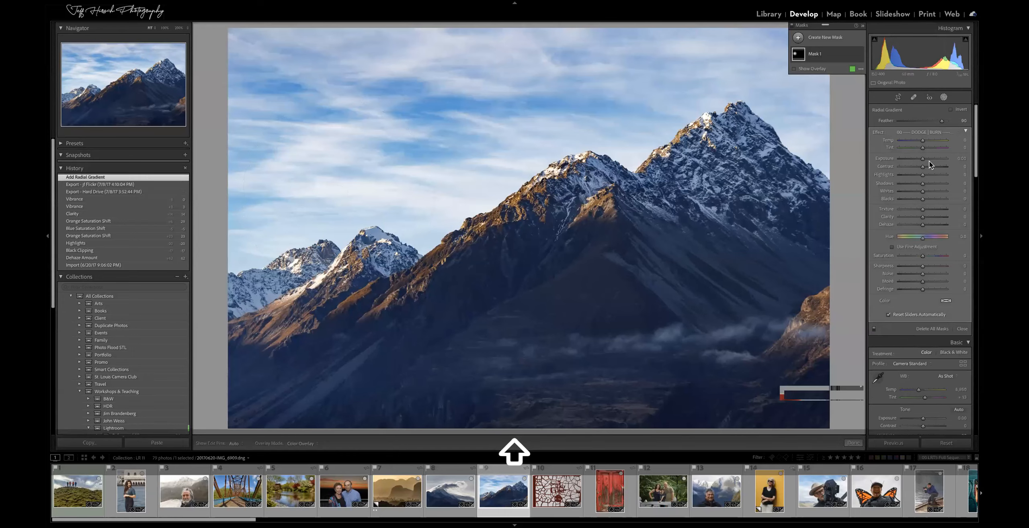
# Set the radial gradient's Exposure to -4.00 and Feather to 0, and shift the circle slightly over the smaller peaks.
pyautogui.moveTo(922, 158); pyautogui.dragTo(850, 157)
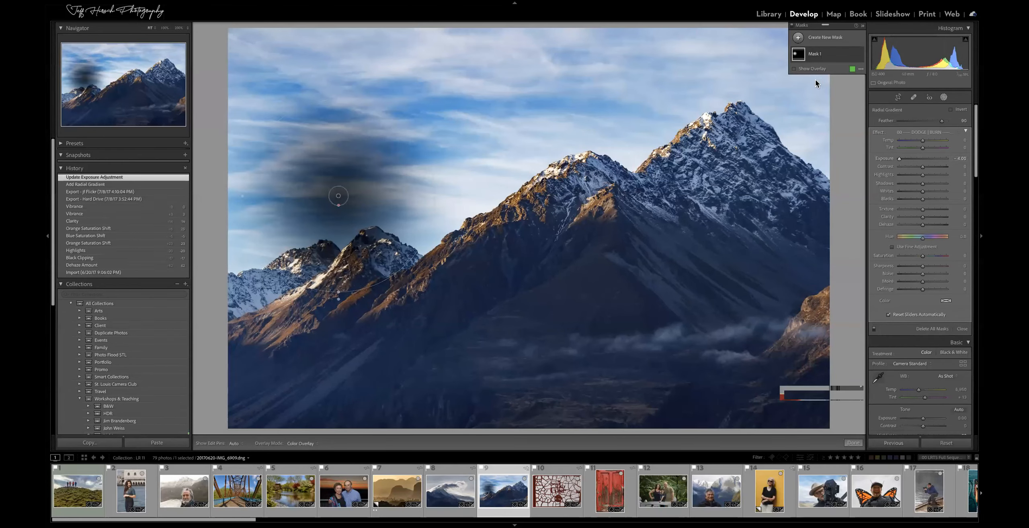
pyautogui.click(897, 120)
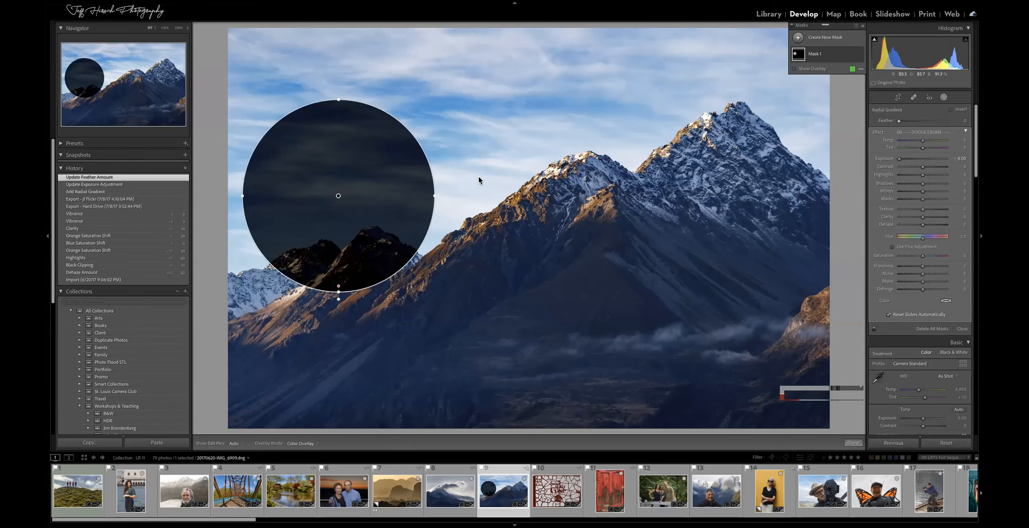
pyautogui.moveTo(336, 196)
pyautogui.moveTo(337, 196); pyautogui.dragTo(355, 217)
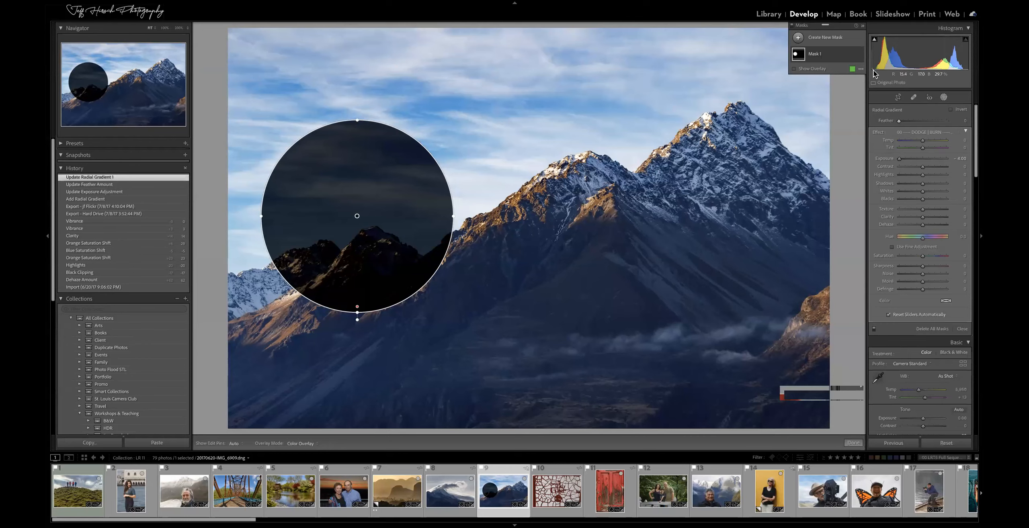
# Expand the radial gradient mask's components and show the choices for adding to the mask.
pyautogui.click(830, 55)
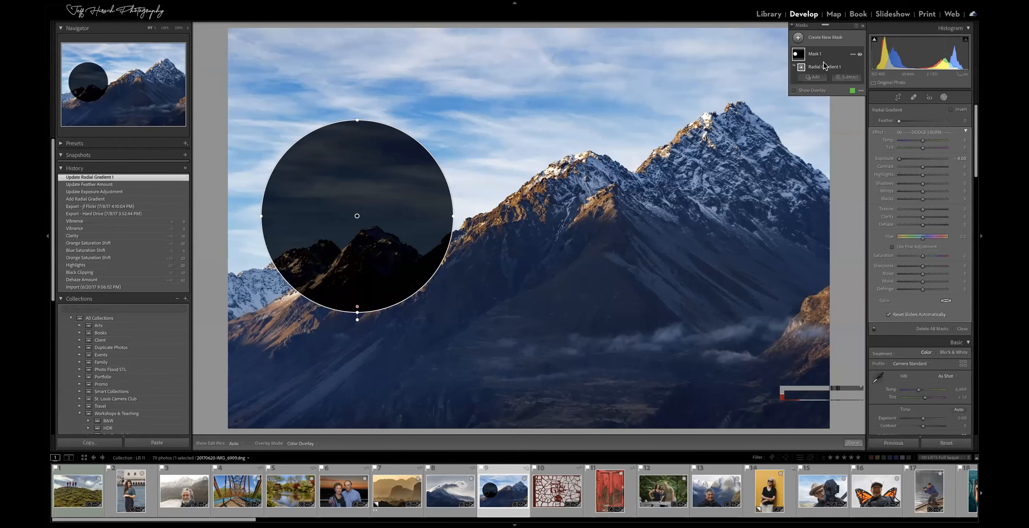
pyautogui.click(815, 77)
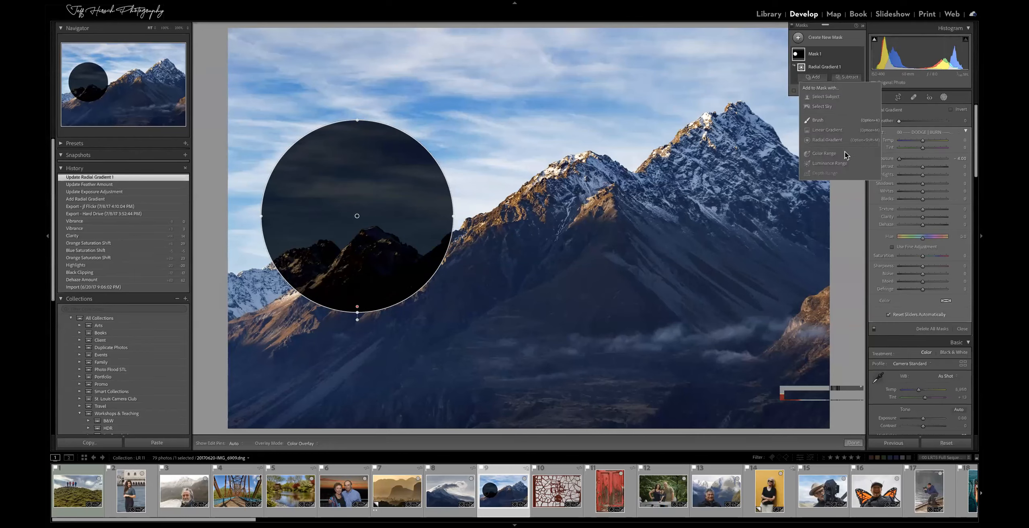
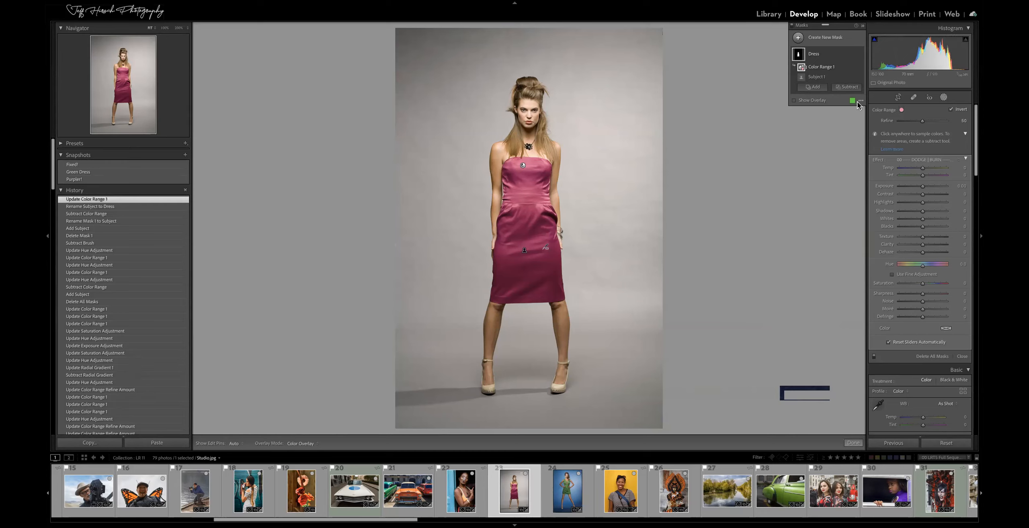
# Show the Dress mask as a White on Black overlay and subtract stray spots on the model's head and neck with a brush.
pyautogui.click(885, 140)
pyautogui.press('o')
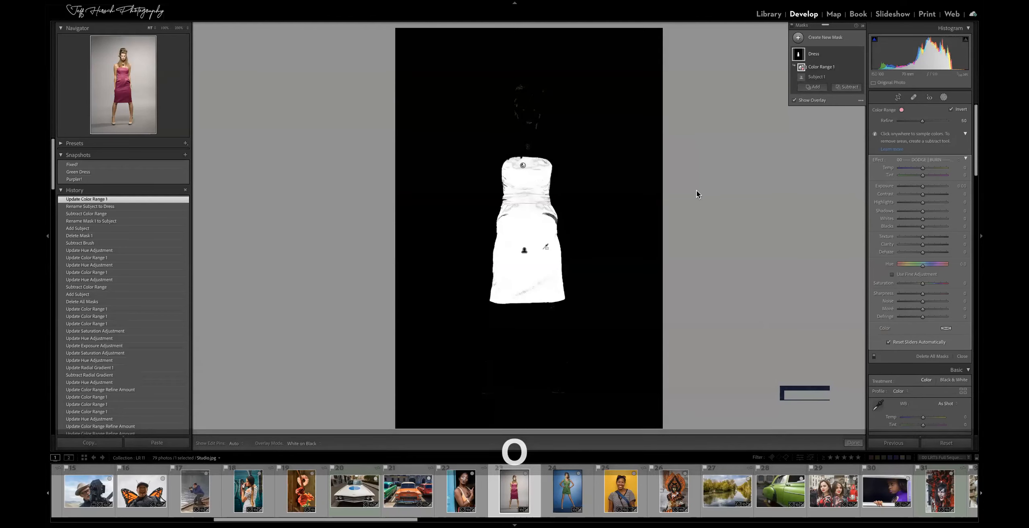
pyautogui.press('super+equal')
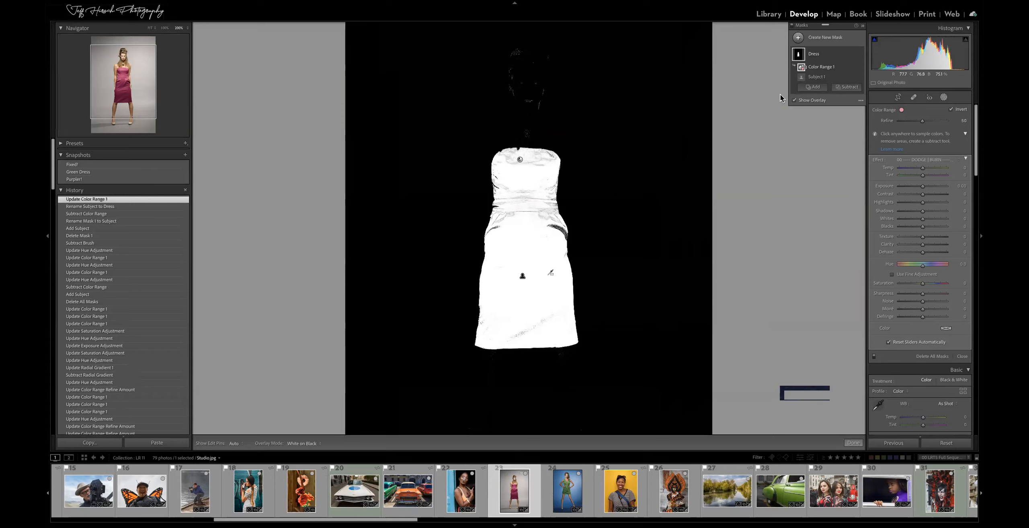
pyautogui.click(839, 89)
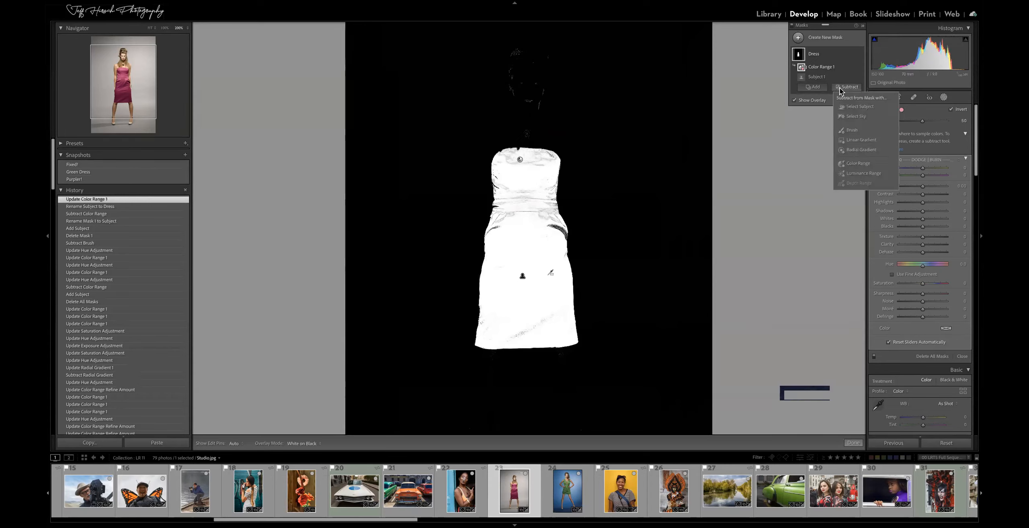
pyautogui.click(840, 130)
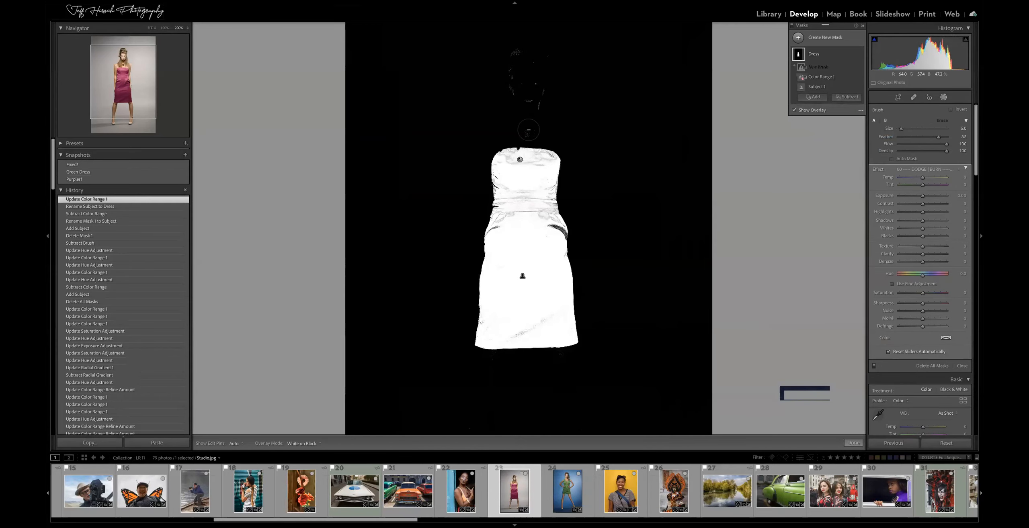
pyautogui.press('h')
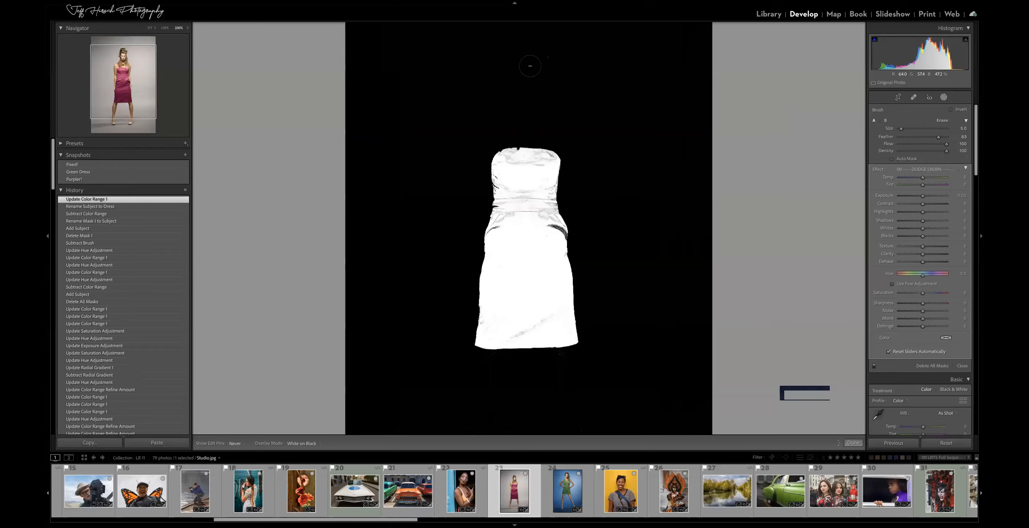
pyautogui.press('h')
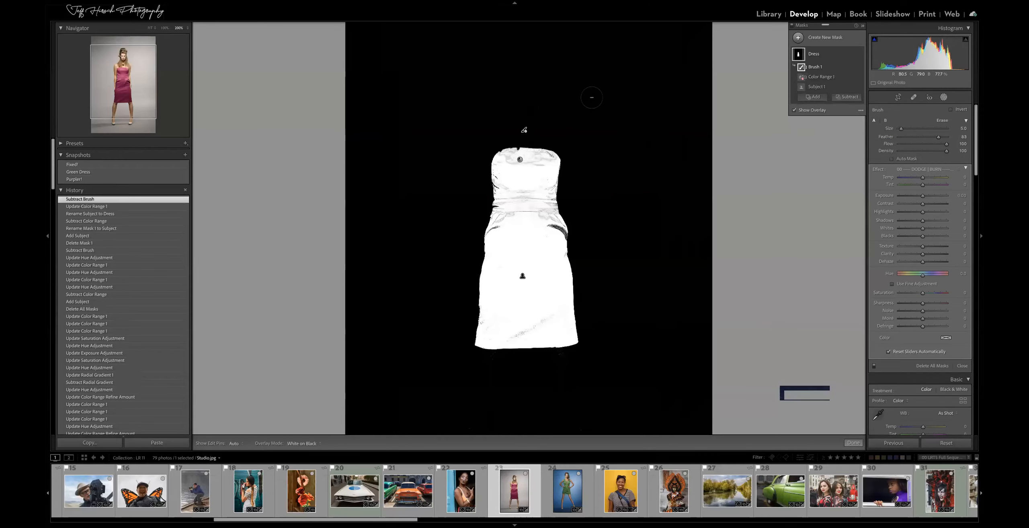
# Hide the overlay, set the Dress mask's Hue to 113 to turn the dress green, compare before and after, and raise Saturation slightly.
pyautogui.press('o')
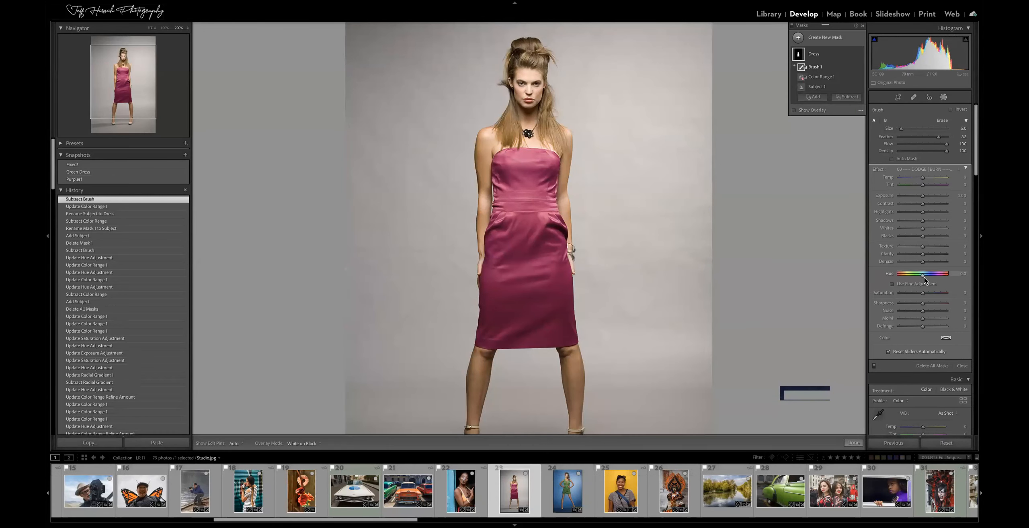
pyautogui.moveTo(914, 280); pyautogui.dragTo(938, 278)
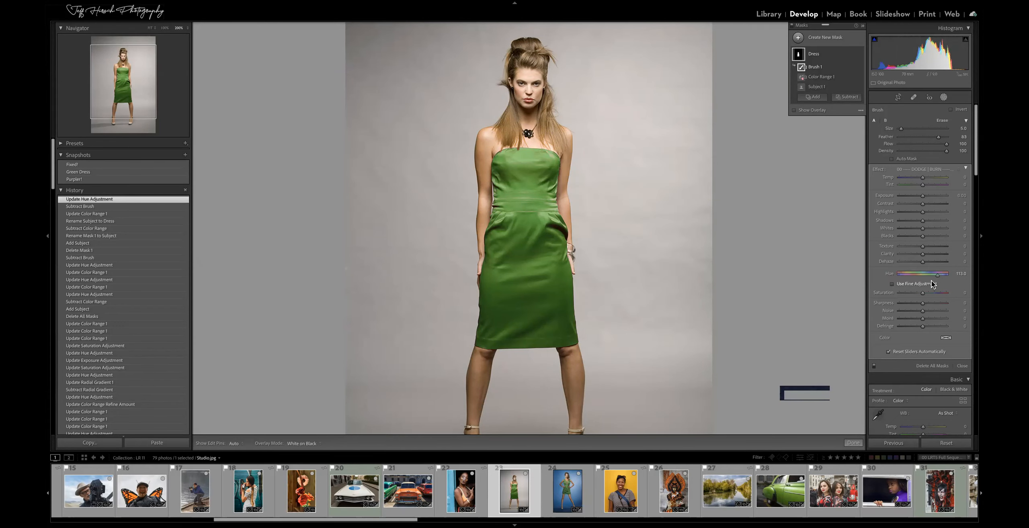
pyautogui.press('o')
pyautogui.press('o')
pyautogui.press('\\')
pyautogui.press('\\')
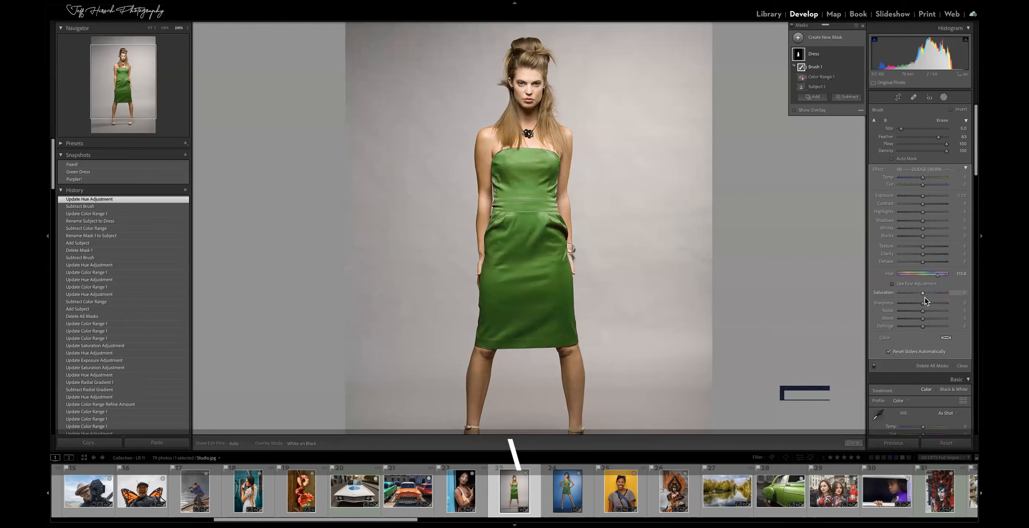
pyautogui.moveTo(927, 293); pyautogui.dragTo(932, 291)
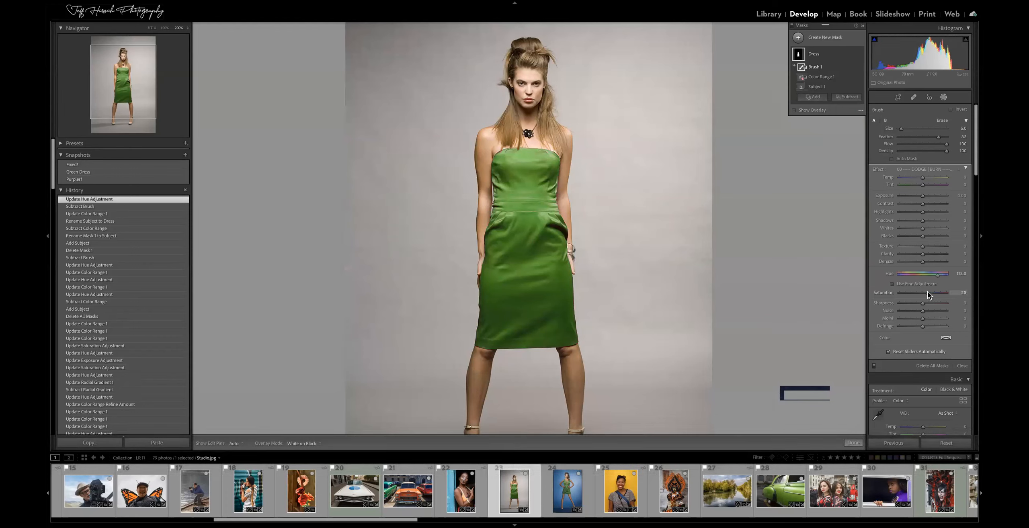
# Raise the Dress mask's Exposure to 0.19, resample its color range on the dress's waist, and finish masking.
pyautogui.moveTo(921, 197); pyautogui.dragTo(923, 195)
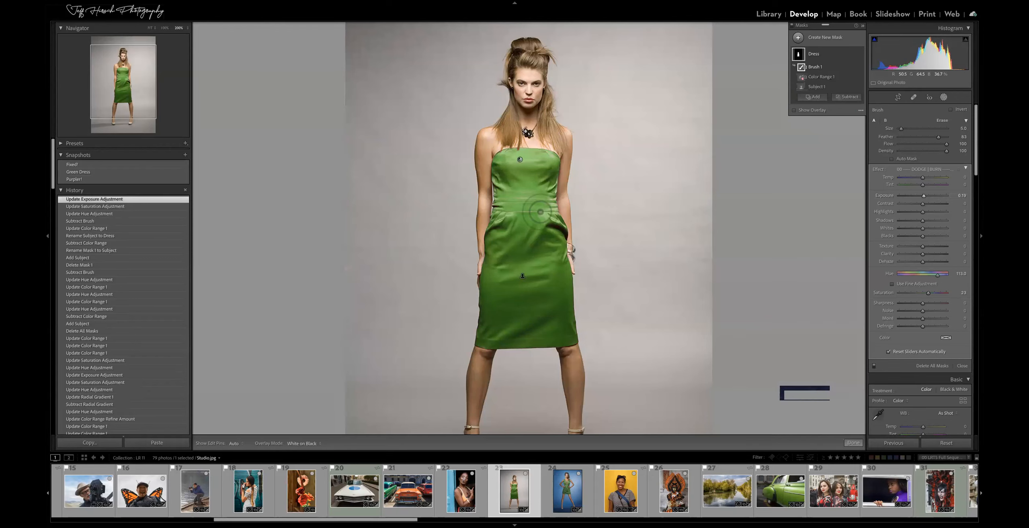
pyautogui.click(816, 78)
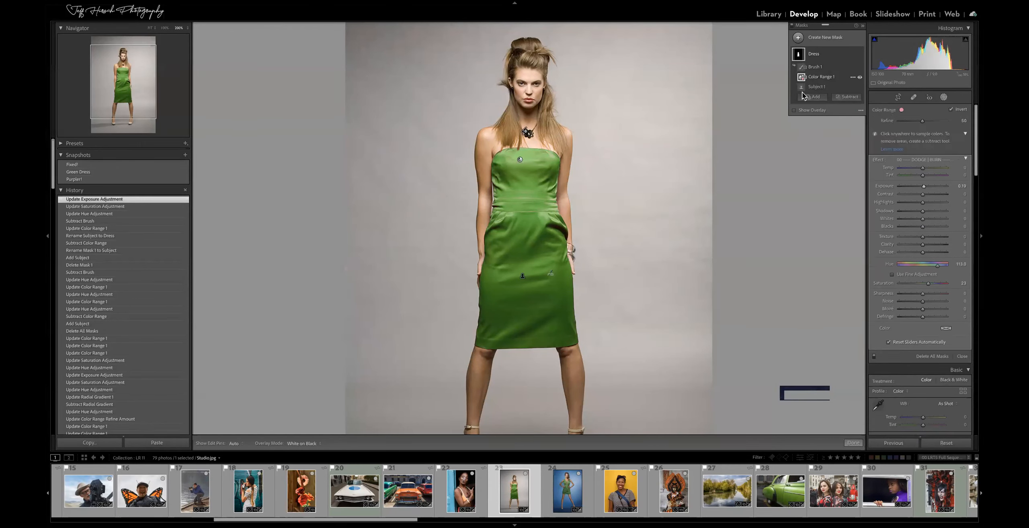
pyautogui.click(553, 209)
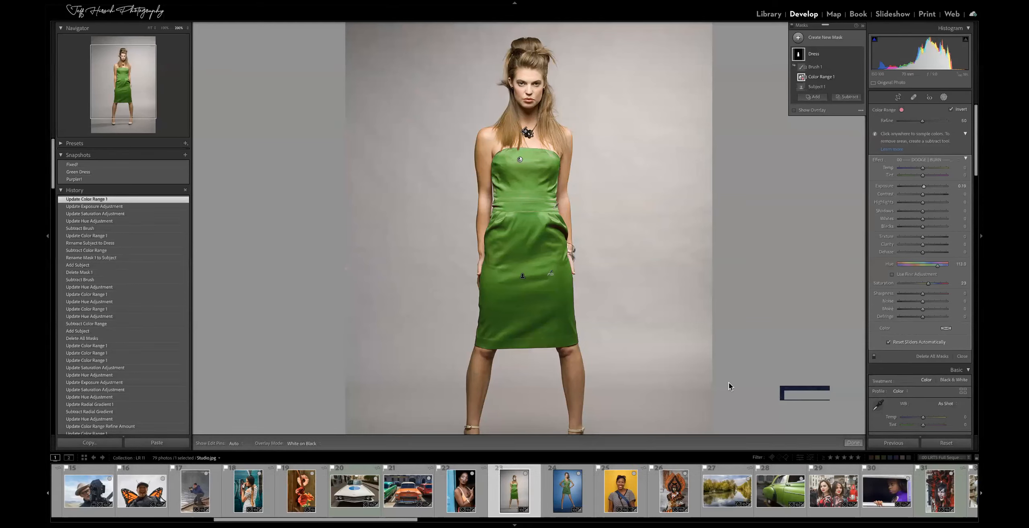
pyautogui.click(853, 443)
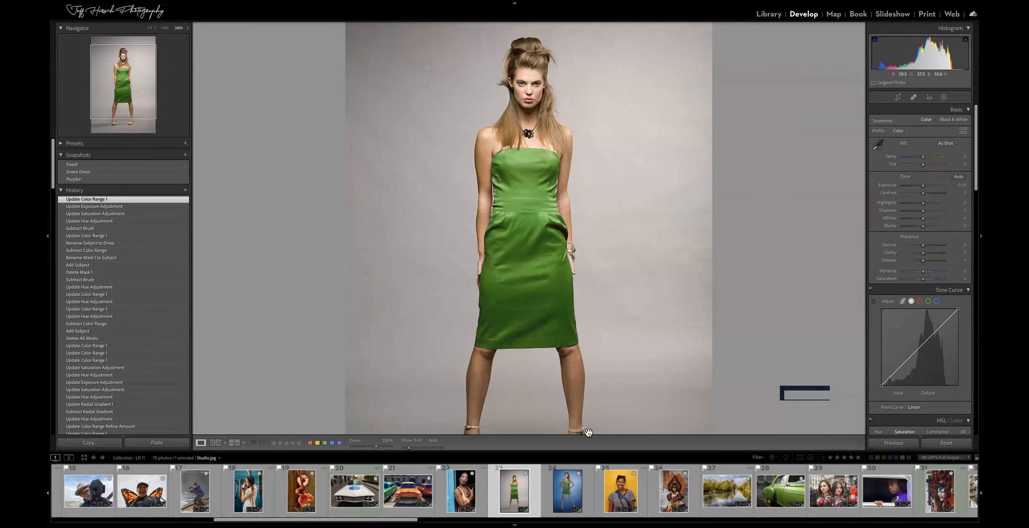
# Open the photo of the blonde woman holding a camera in Develop and create a Select Subject mask.
pyautogui.press('g')
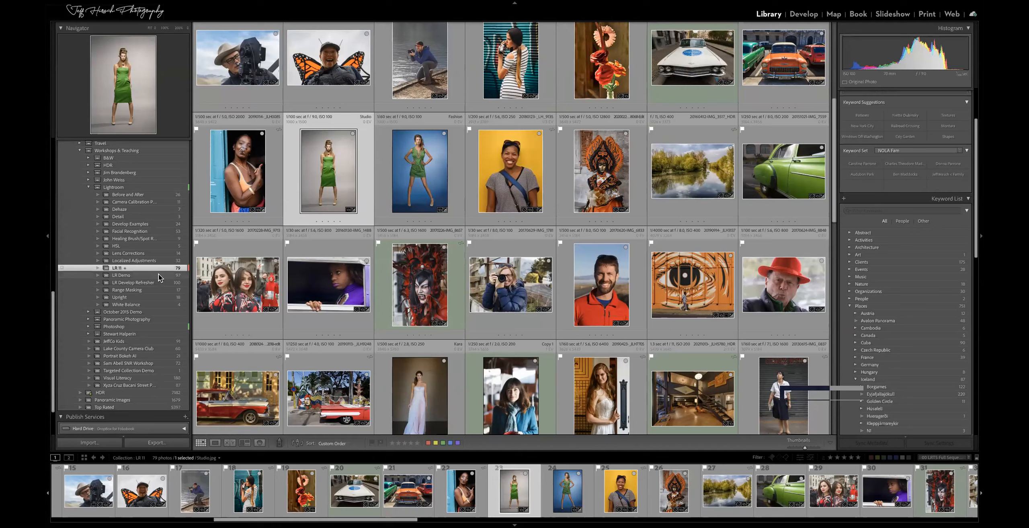
pyautogui.click(262, 289)
pyautogui.click(542, 286)
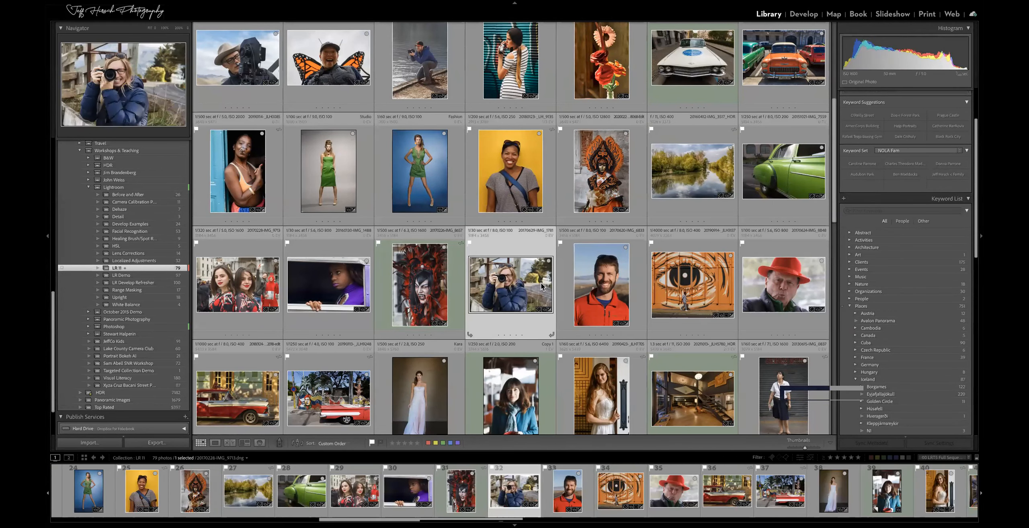
pyautogui.press('d')
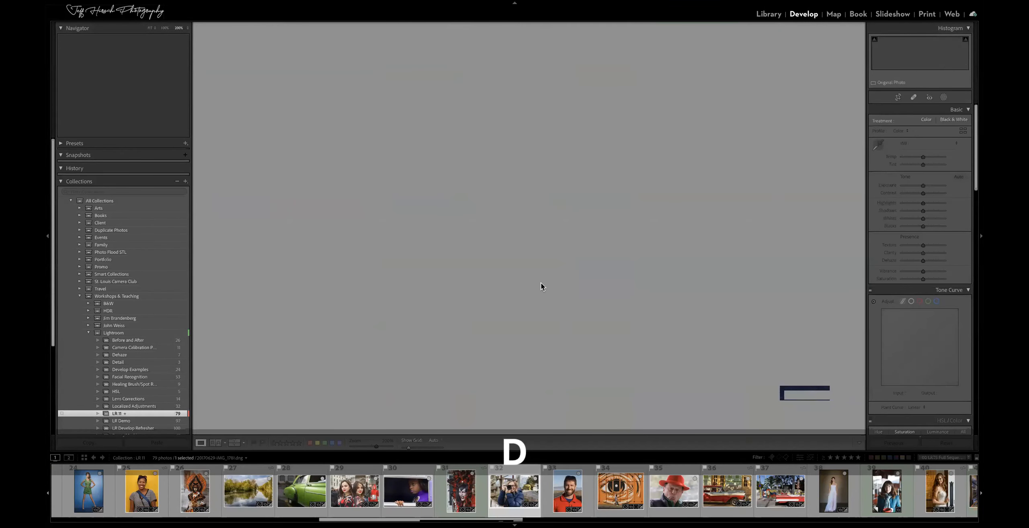
pyautogui.click(944, 97)
pyautogui.click(874, 121)
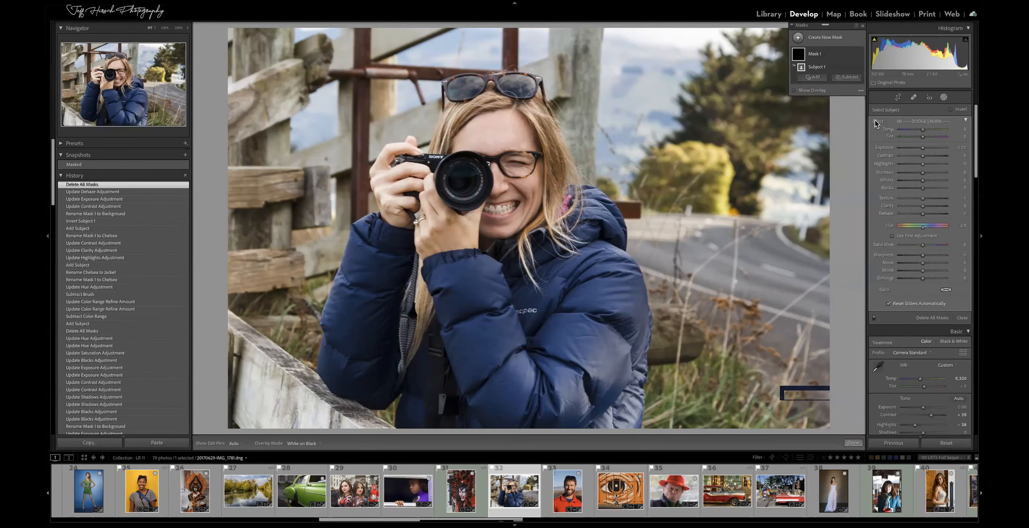
pyautogui.moveTo(798, 56)
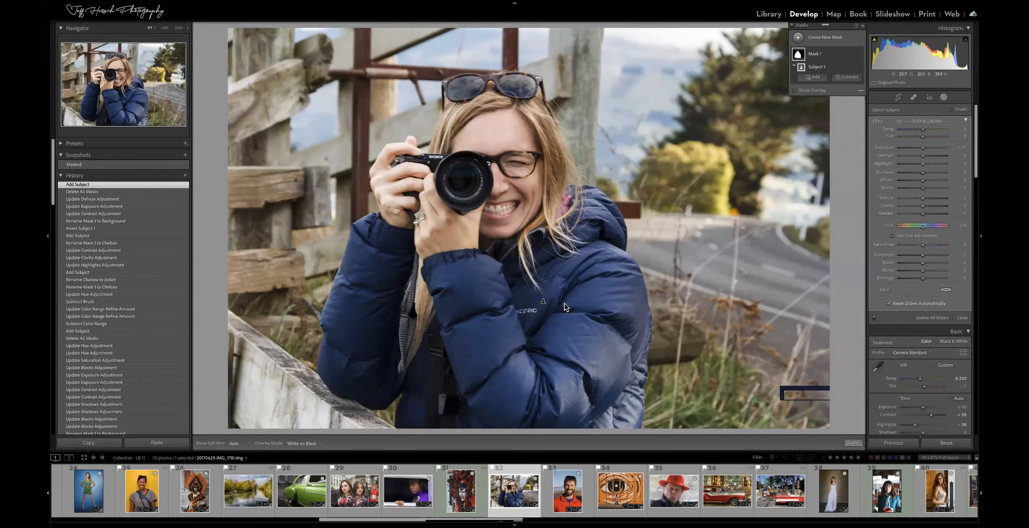
# Intersect the subject mask with a Color Range sampled from the blue jacket's sleeve.
pyautogui.press('alt')
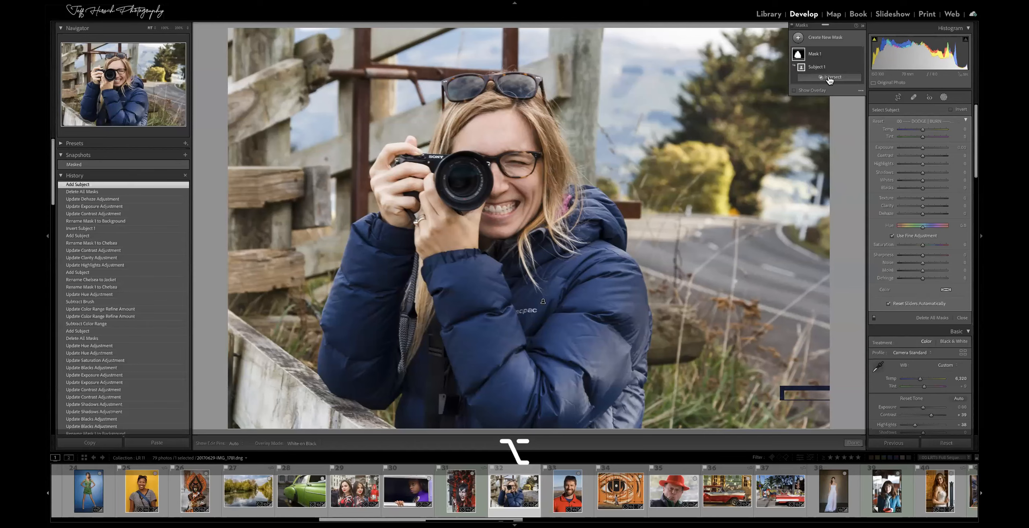
pyautogui.keyDown('alt'); pyautogui.click(829, 78); pyautogui.keyUp('alt')
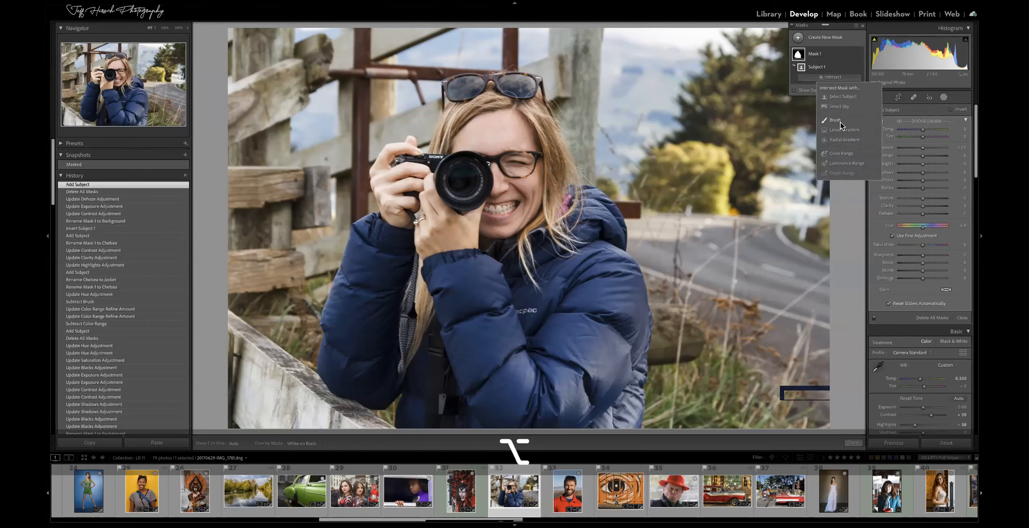
pyautogui.keyDown('alt'); pyautogui.click(841, 154); pyautogui.keyUp('alt')
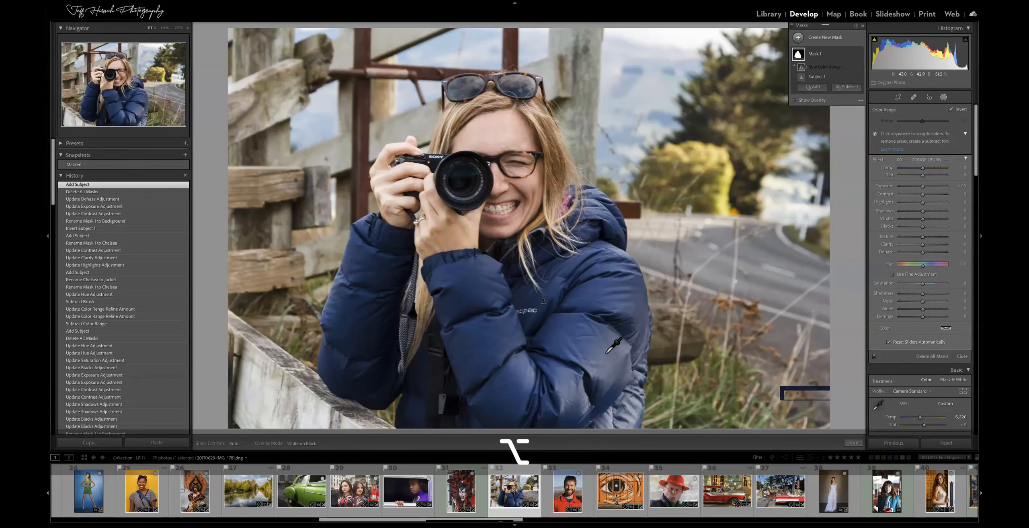
pyautogui.click(578, 330)
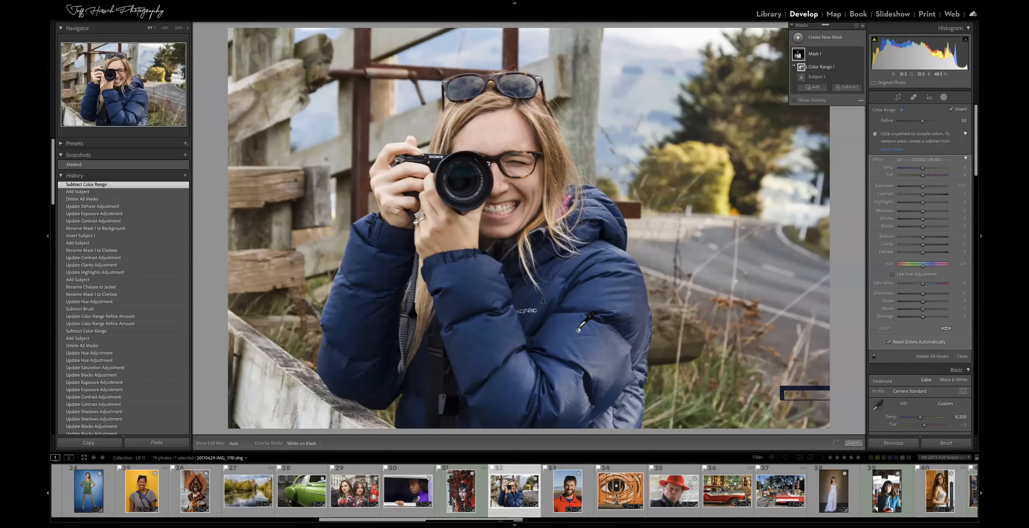
# Show the mask overlay and lower the jacket color range's Refine amount to 19.
pyautogui.press('o')
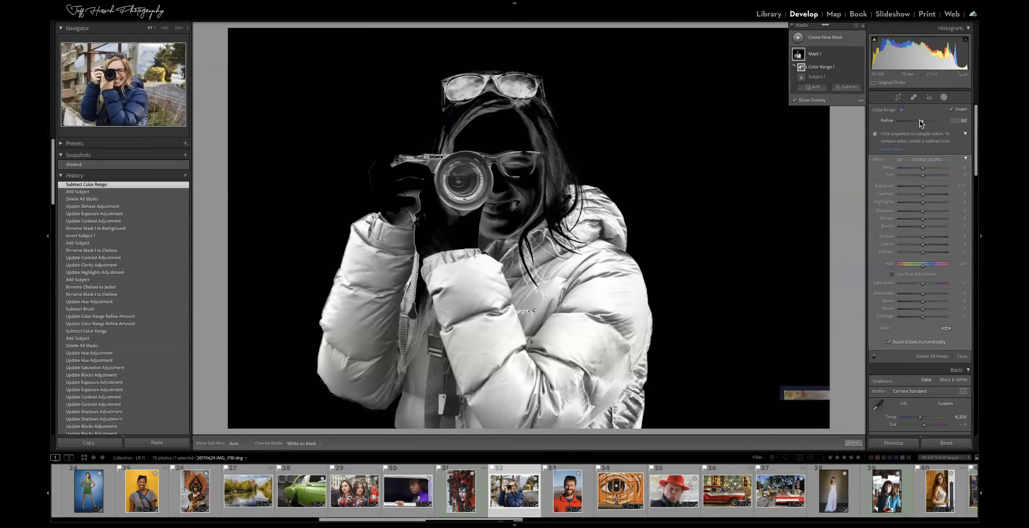
pyautogui.press('F5')
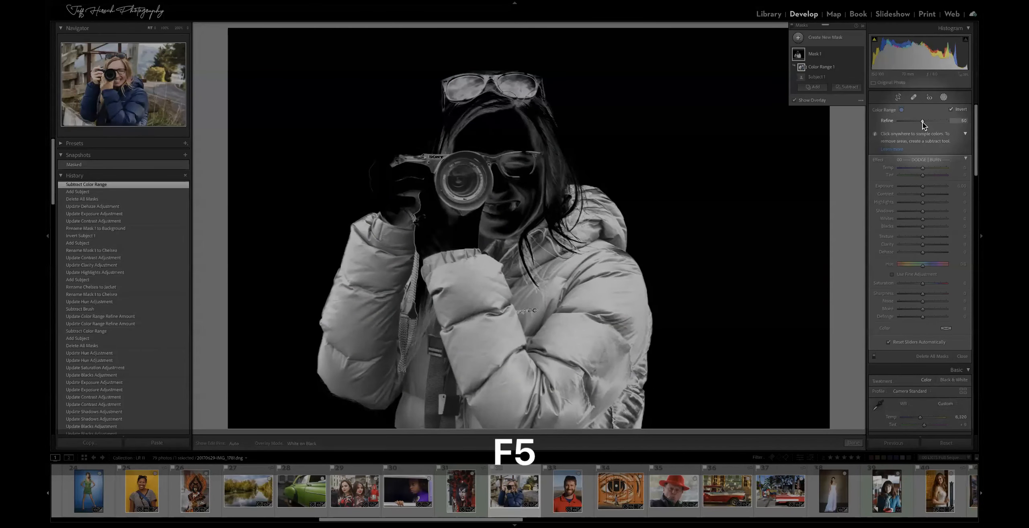
pyautogui.moveTo(922, 121); pyautogui.dragTo(907, 120)
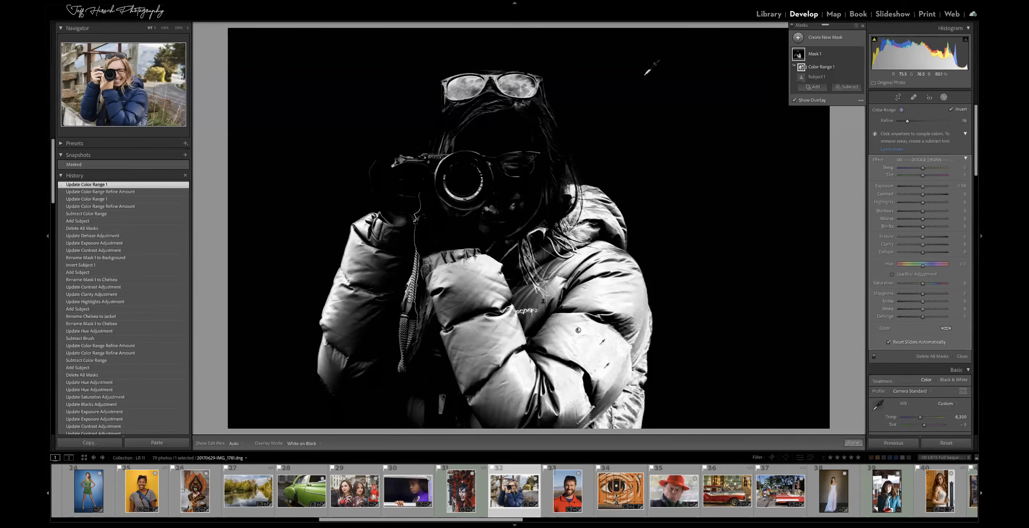
# Subtract the sunglasses, camera and face from the jacket mask with a brush, resizing the brush as needed.
pyautogui.click(846, 88)
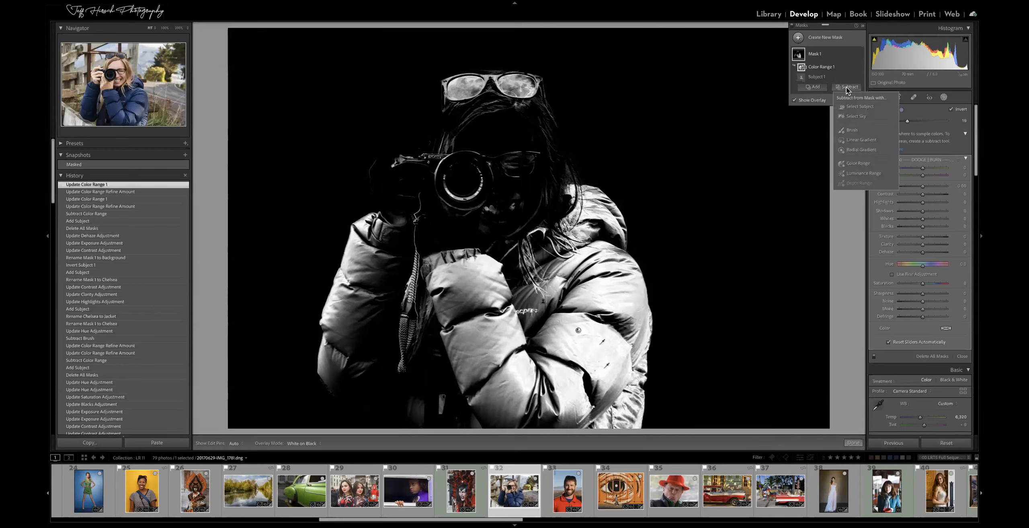
pyautogui.click(849, 130)
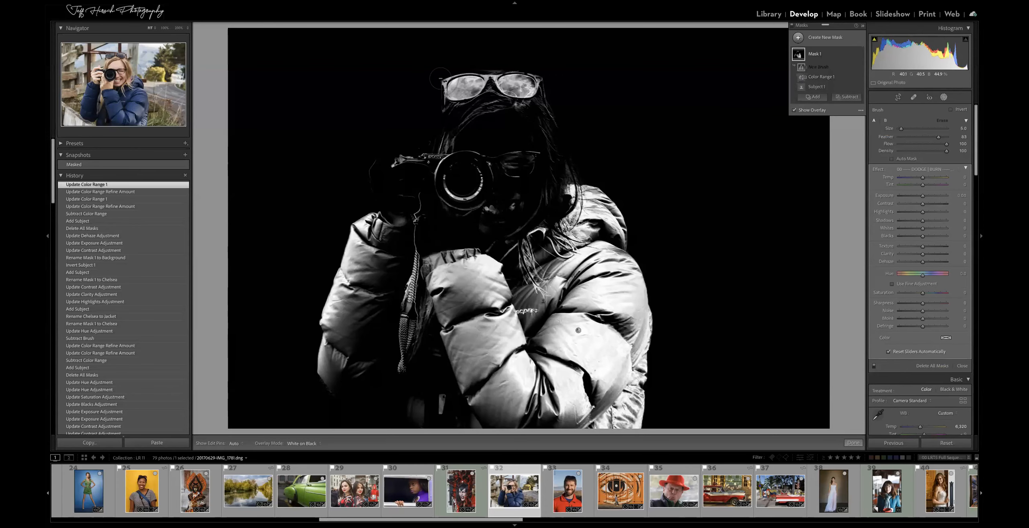
pyautogui.press(']')
pyautogui.moveTo(416, 92)
pyautogui.mouseDown()
pyautogui.moveTo(556, 80)
pyautogui.moveTo(425, 91)
pyautogui.moveTo(536, 80)
pyautogui.moveTo(469, 86)
pyautogui.moveTo(457, 104)
pyautogui.moveTo(474, 119)
pyautogui.moveTo(362, 170)
pyautogui.moveTo(451, 154)
pyautogui.moveTo(394, 172)
pyautogui.moveTo(394, 188)
pyautogui.moveTo(396, 166)
pyautogui.moveTo(465, 202)
pyautogui.moveTo(459, 163)
pyautogui.moveTo(514, 150)
pyautogui.moveTo(473, 156)
pyautogui.moveTo(491, 168)
pyautogui.moveTo(528, 115)
pyautogui.moveTo(547, 129)
pyautogui.mouseUp()
pyautogui.press('[')
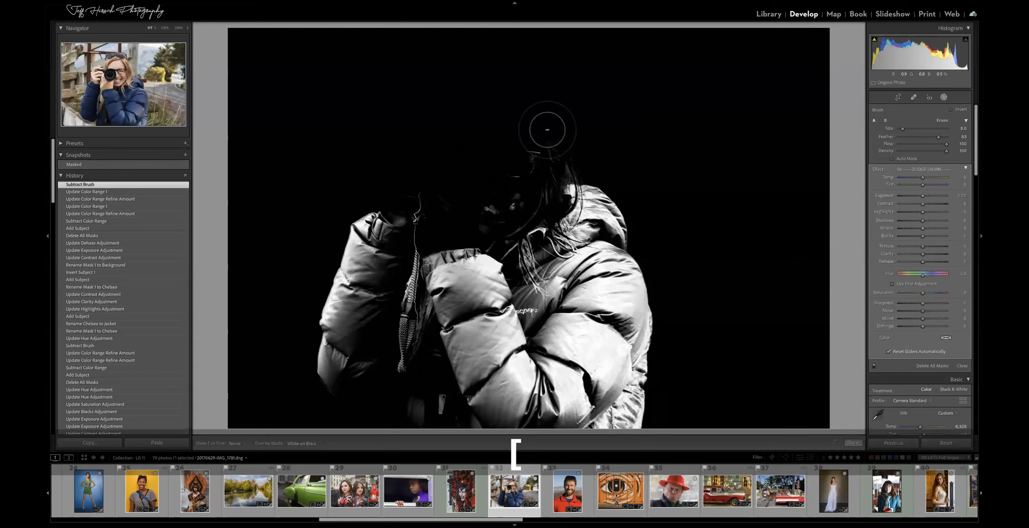
pyautogui.moveTo(528, 200)
pyautogui.mouseDown()
pyautogui.moveTo(496, 230)
pyautogui.moveTo(549, 164)
pyautogui.moveTo(493, 165)
pyautogui.moveTo(461, 201)
pyautogui.mouseUp()
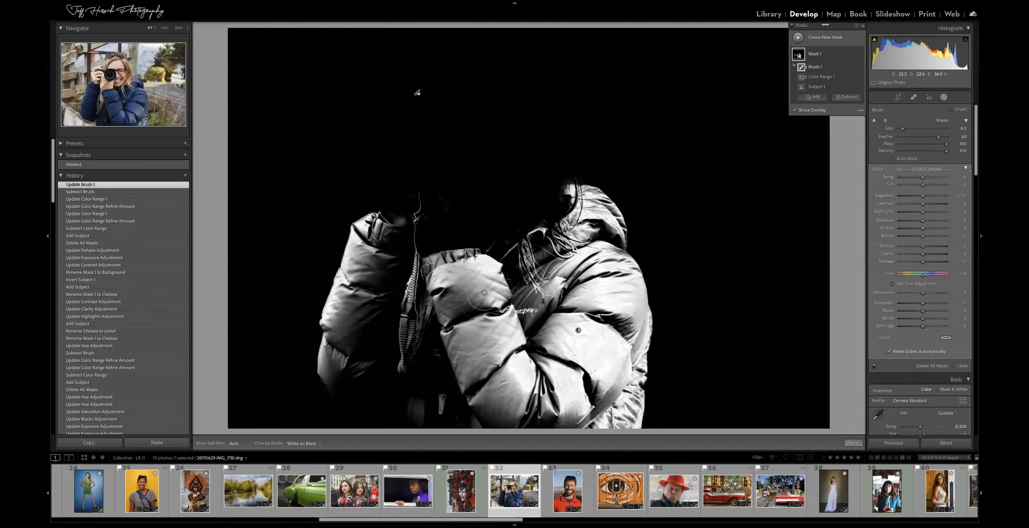
# Switch the overlay to a green Color Overlay, add a dark jacket shade to the color range, and hide the overlay.
pyautogui.press('o')
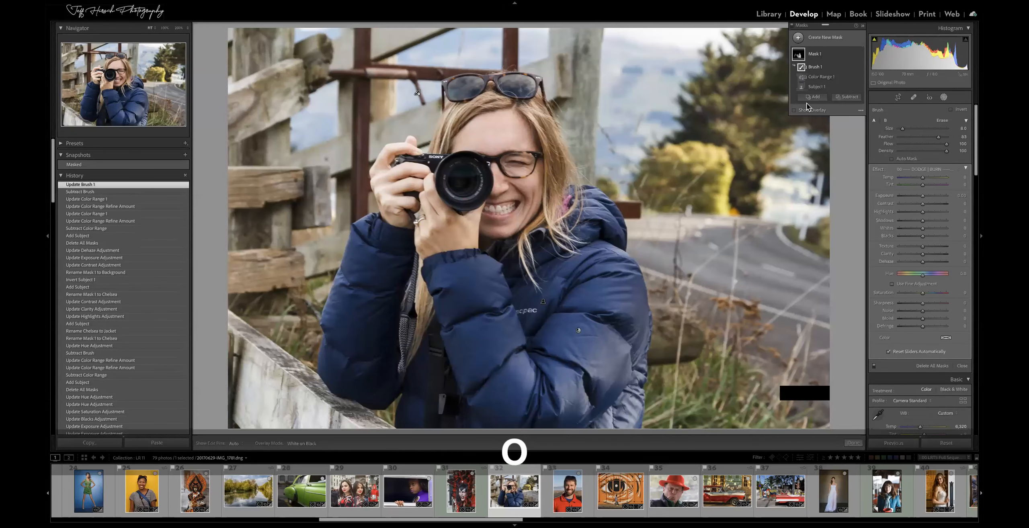
pyautogui.click(860, 111)
pyautogui.click(876, 116)
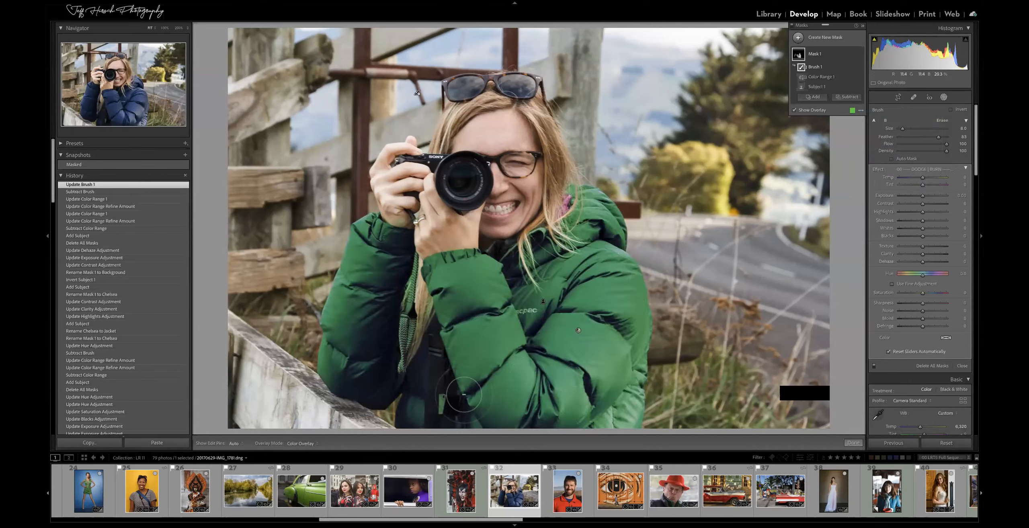
pyautogui.click(827, 80)
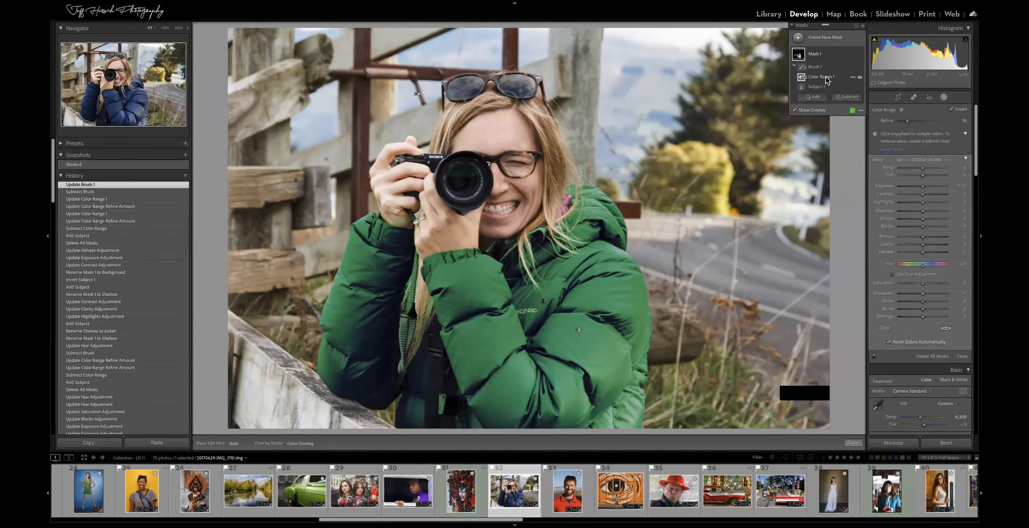
pyautogui.click(422, 373)
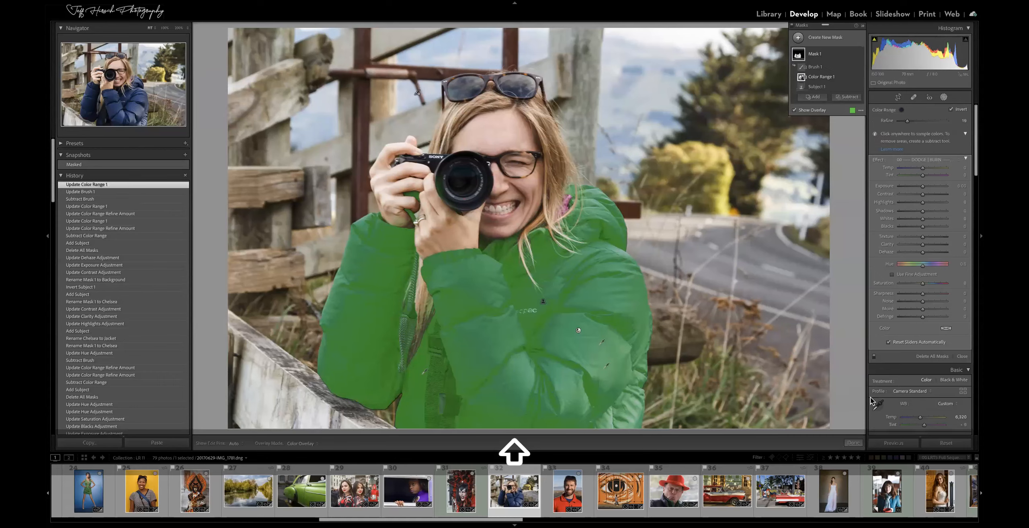
pyautogui.press('o')
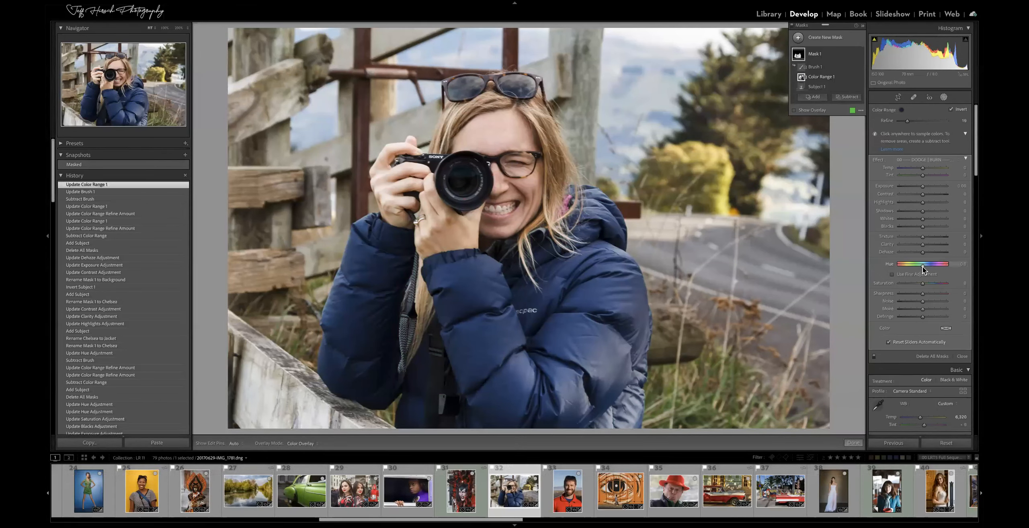
# Shift the mask's Hue to turn the jacket purple and rename the mask Jacket.
pyautogui.moveTo(919, 266)
pyautogui.mouseDown()
pyautogui.moveTo(907, 268)
pyautogui.moveTo(931, 268)
pyautogui.mouseUp()
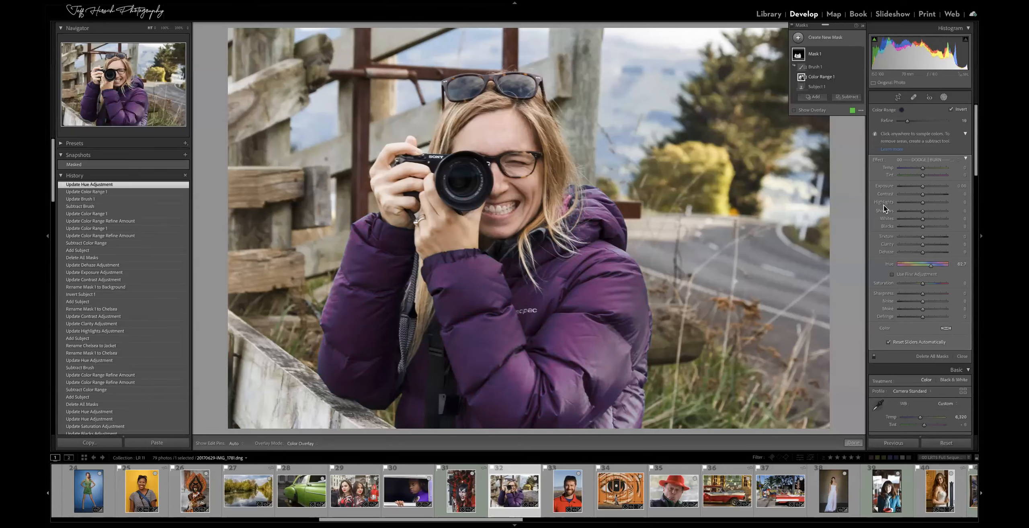
pyautogui.doubleClick(811, 57)
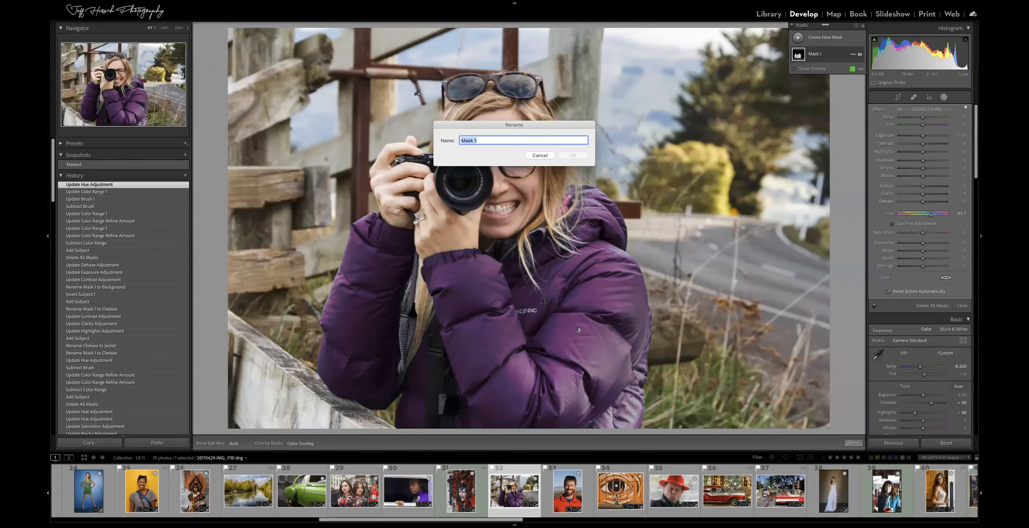
pyautogui.write('Jacket')
pyautogui.press('Return')
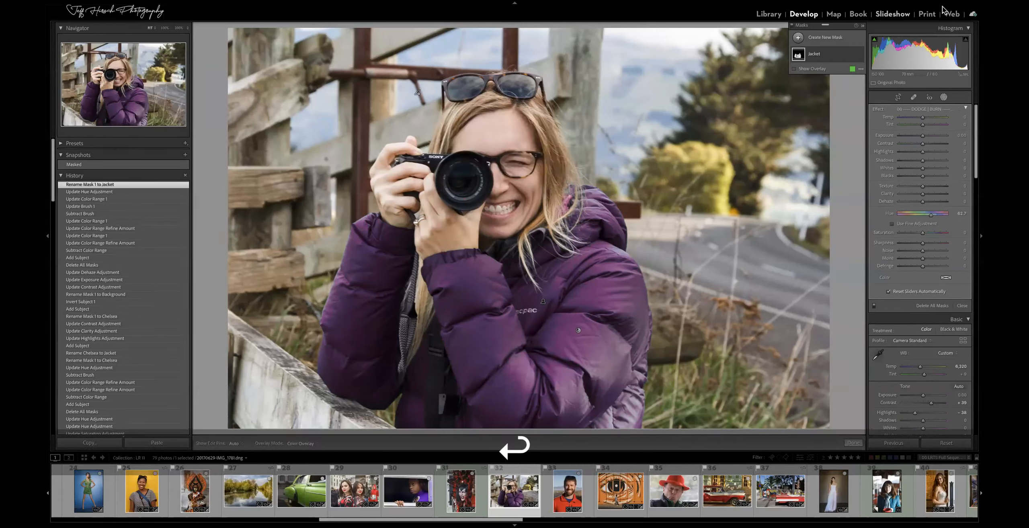
# Create a new Select Subject mask for the woman, lowering its Highlights slightly and raising its Clarity.
pyautogui.click(798, 37)
pyautogui.click(800, 55)
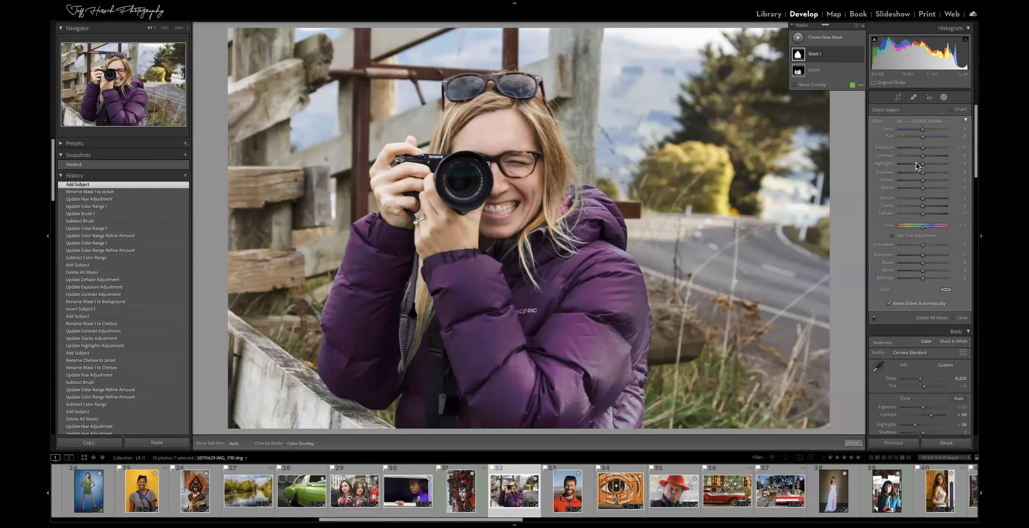
pyautogui.moveTo(920, 165); pyautogui.dragTo(918, 164)
pyautogui.moveTo(923, 206); pyautogui.dragTo(927, 206)
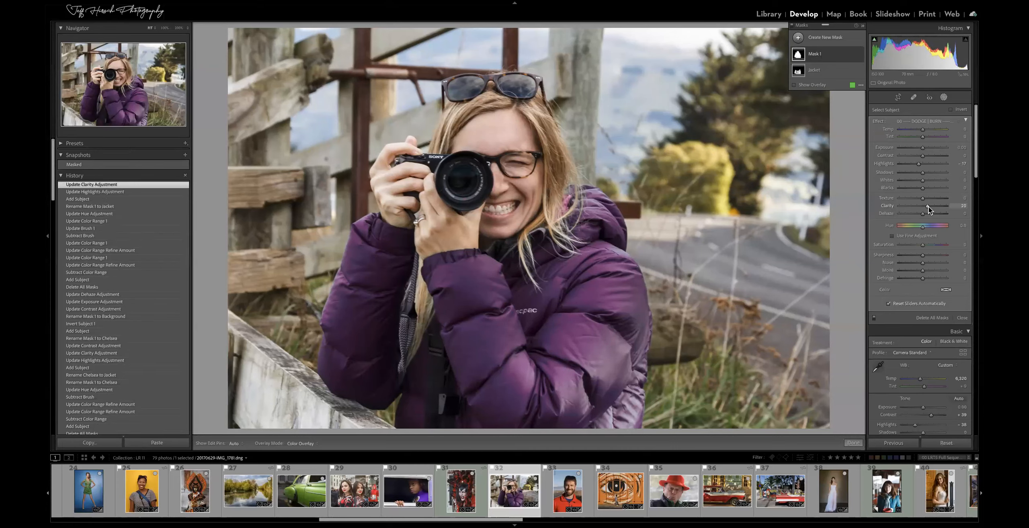
# Rename the new subject mask with the woman's first name.
pyautogui.doubleClick(811, 54)
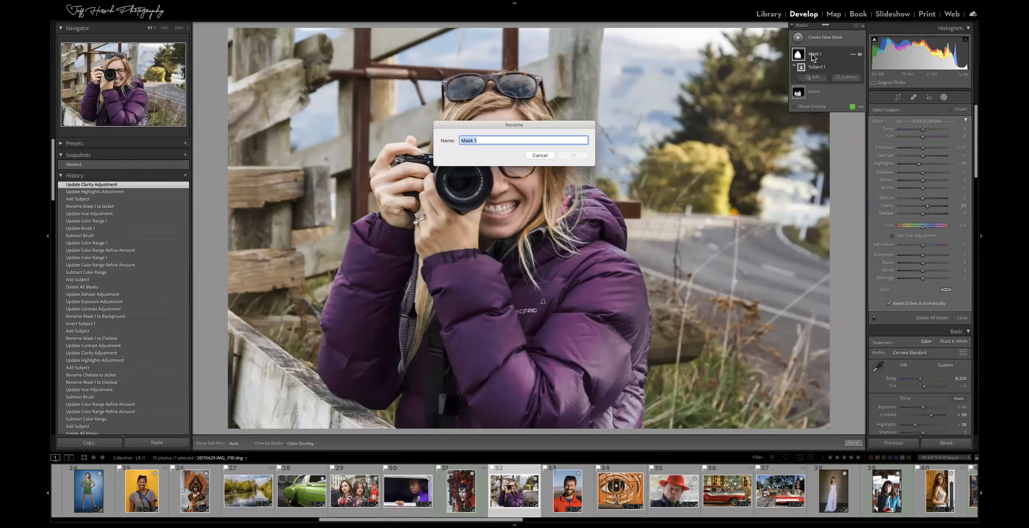
pyautogui.write('Chelsea')
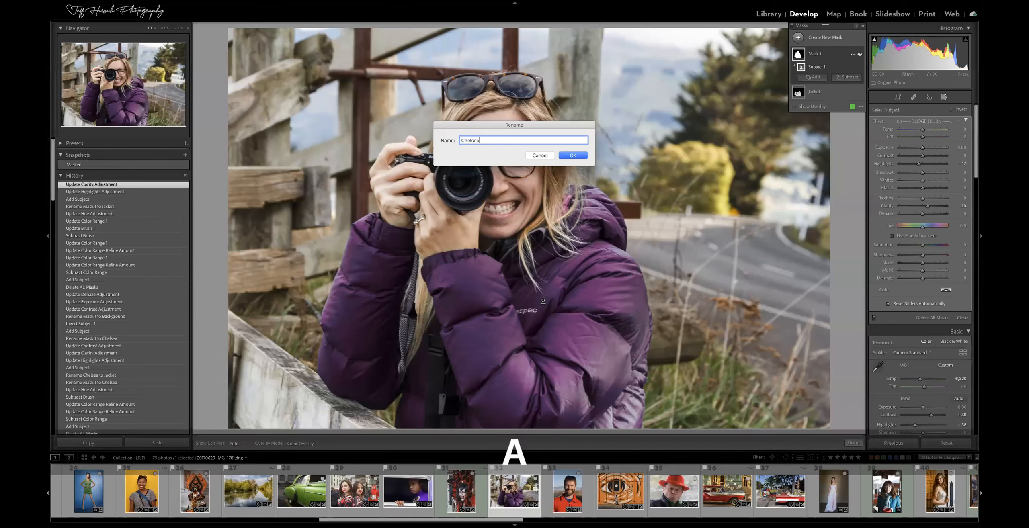
pyautogui.press('Return')
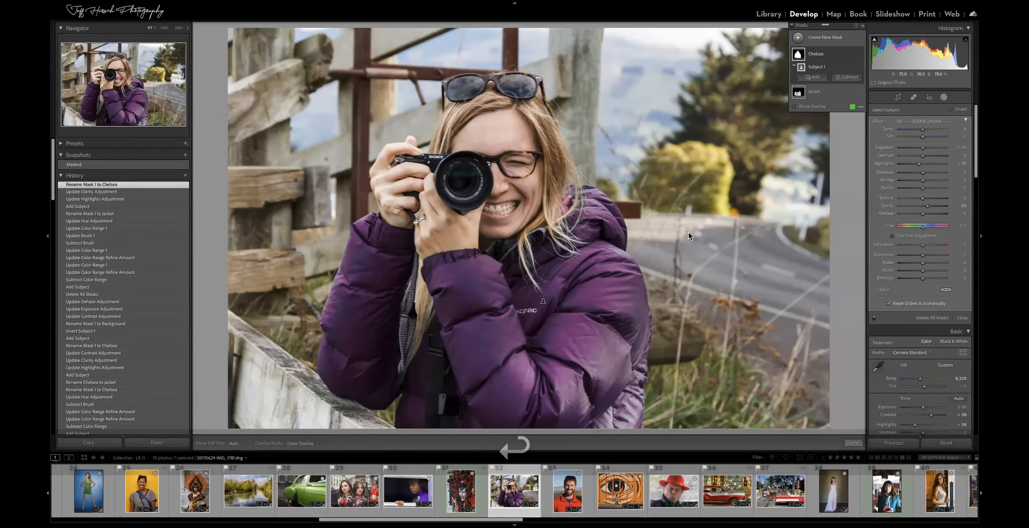
# Create an inverted Select Subject mask for the background, lowering its Exposure slightly and raising its Dehaze.
pyautogui.click(798, 37)
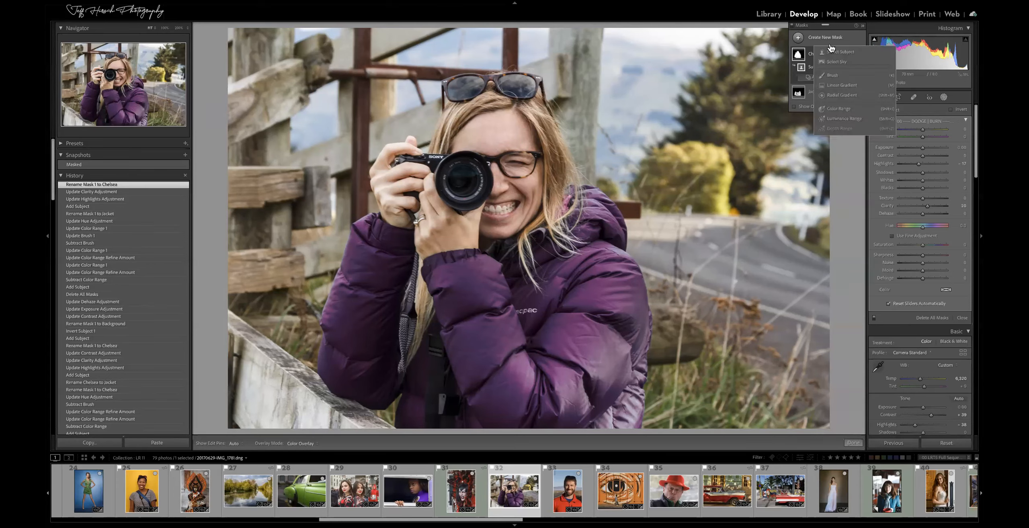
pyautogui.click(848, 52)
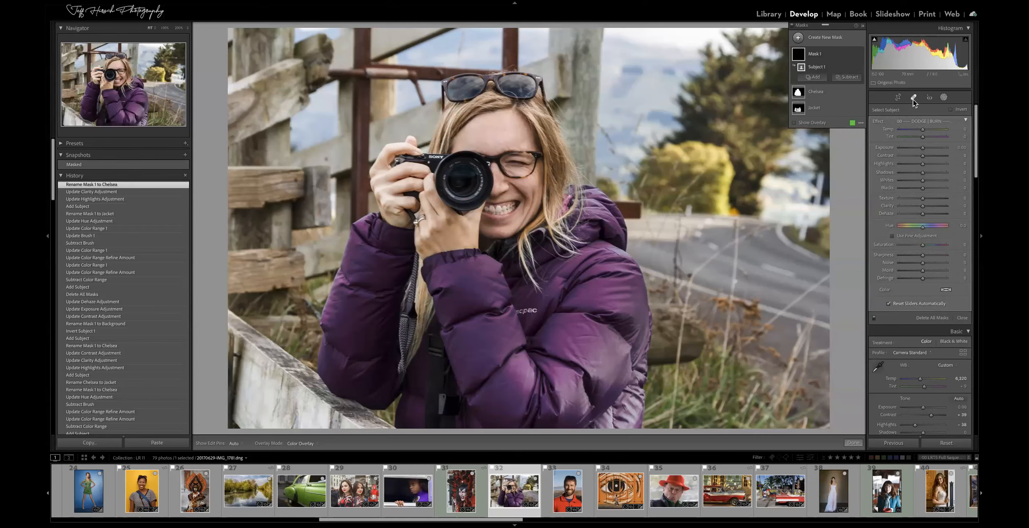
pyautogui.click(951, 110)
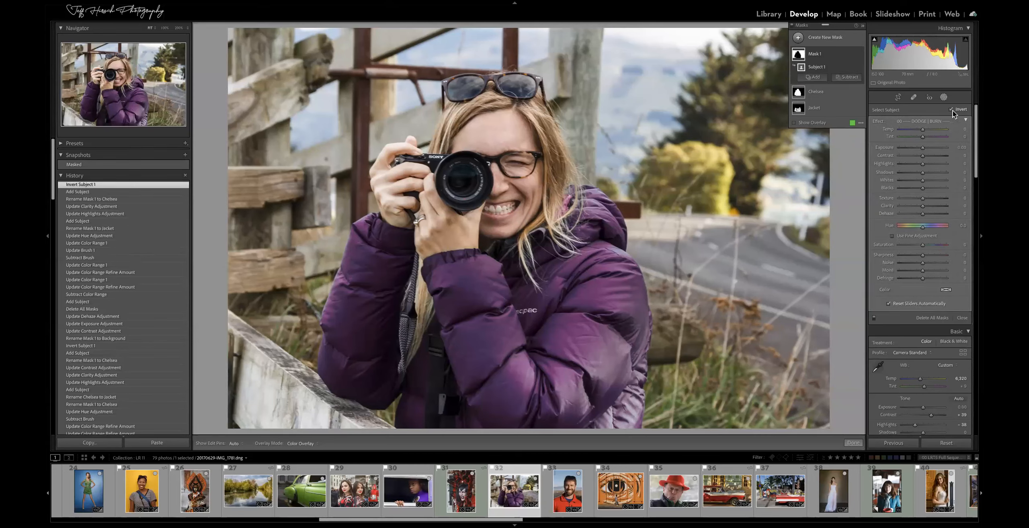
pyautogui.moveTo(923, 148); pyautogui.dragTo(921, 148)
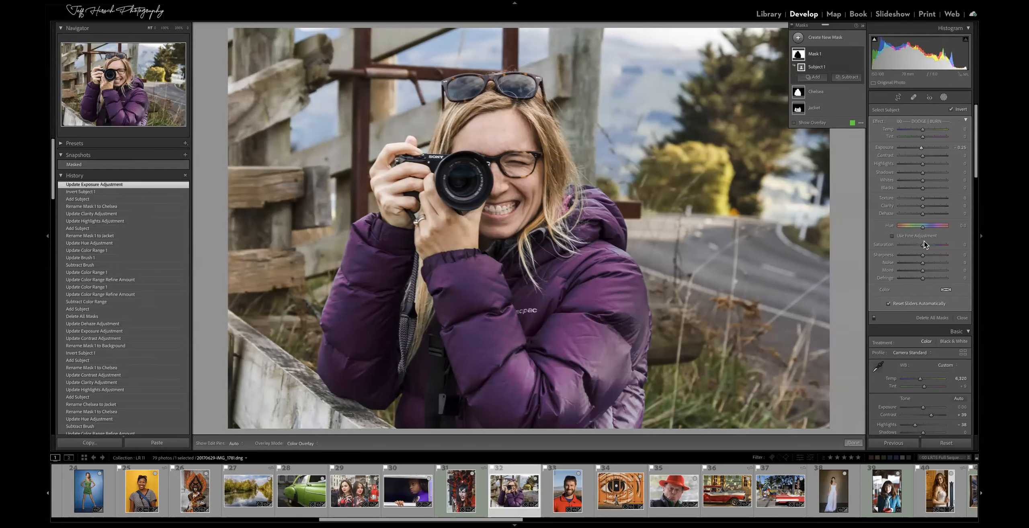
pyautogui.moveTo(926, 213); pyautogui.dragTo(927, 214)
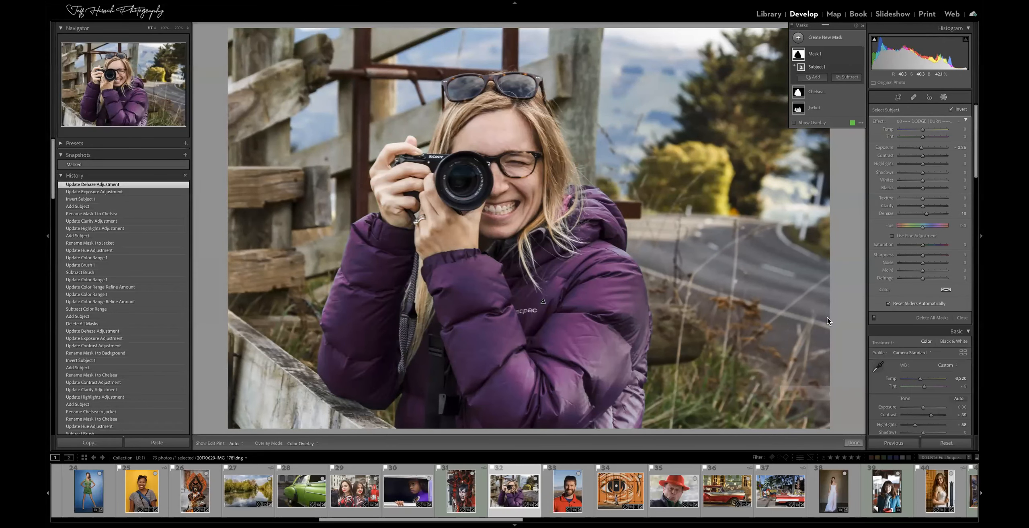
# Compare the woman's photo before and after the edits and leave masking.
pyautogui.press('\\')
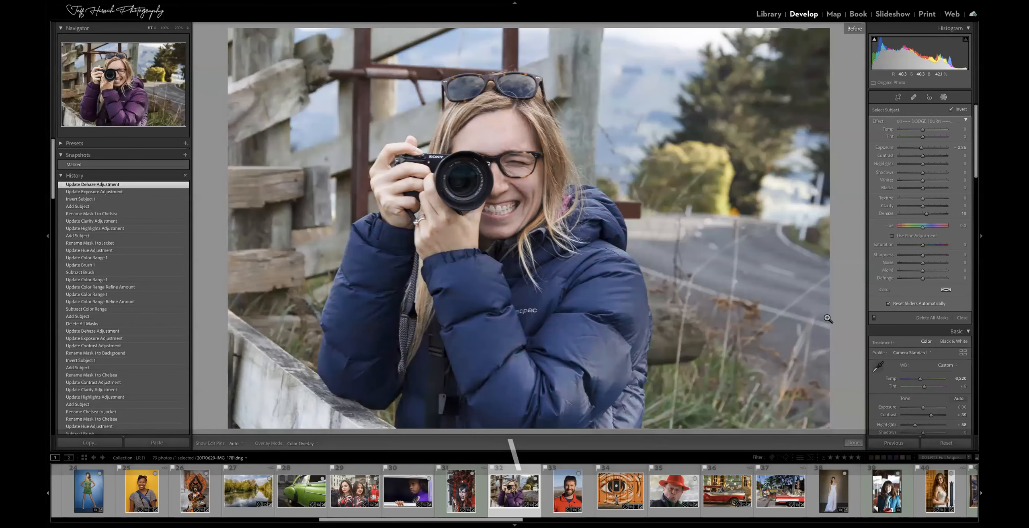
pyautogui.press('\\')
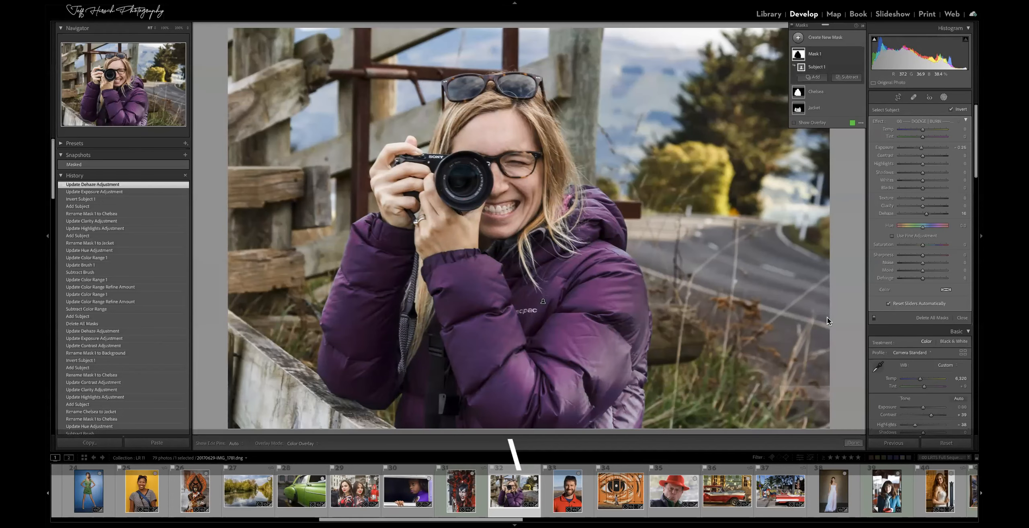
pyautogui.press('\\')
pyautogui.press('\\')
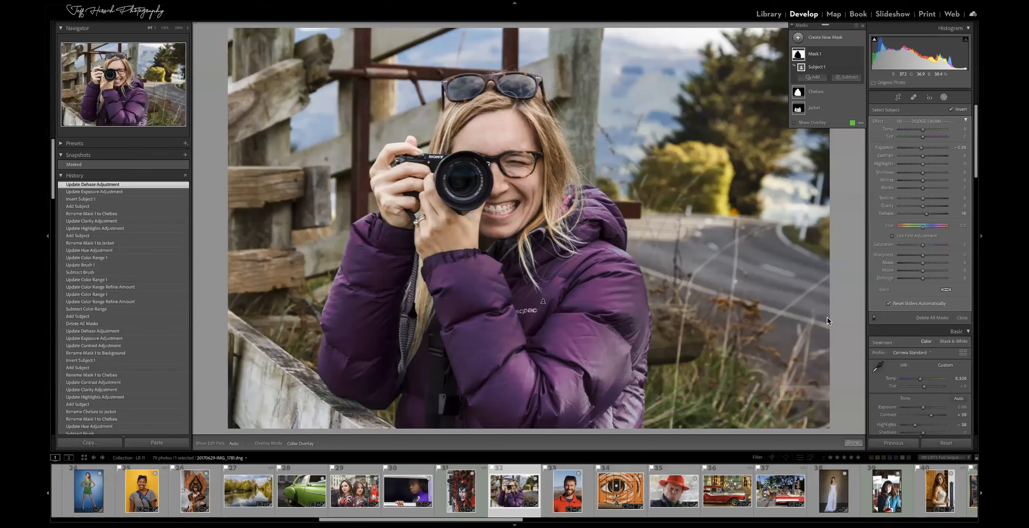
pyautogui.click(856, 441)
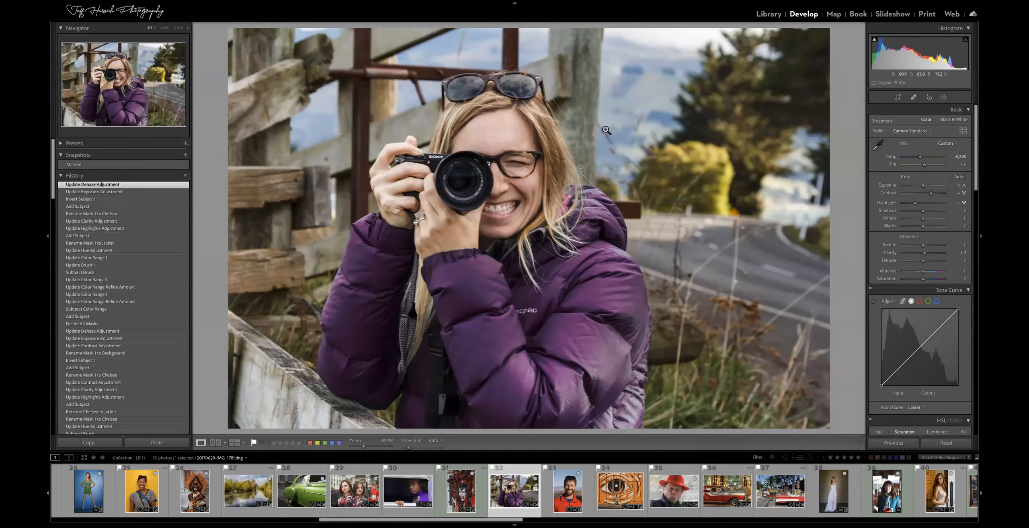
# Reopen masking, preview the mask overlays, delete all masks on the woman's photo and leave masking.
pyautogui.click(944, 97)
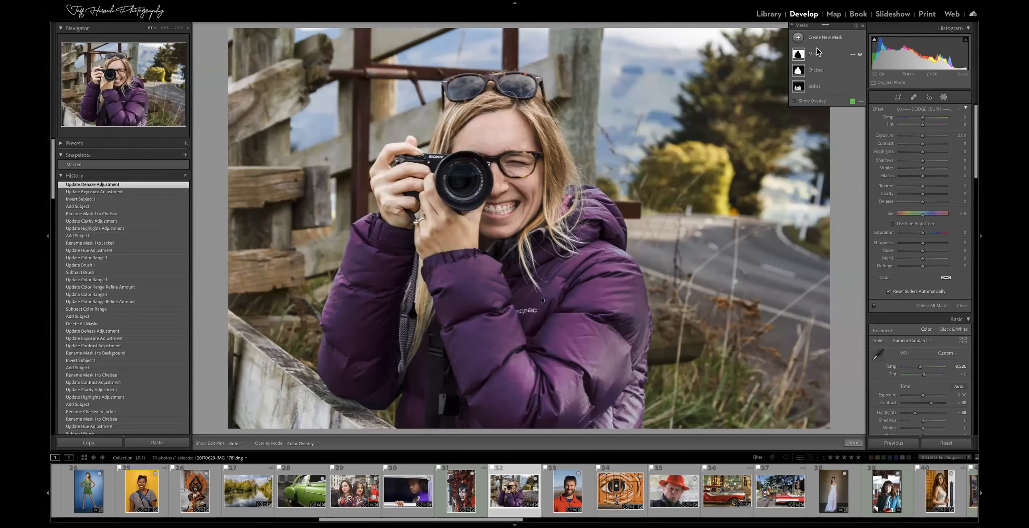
pyautogui.moveTo(800, 57)
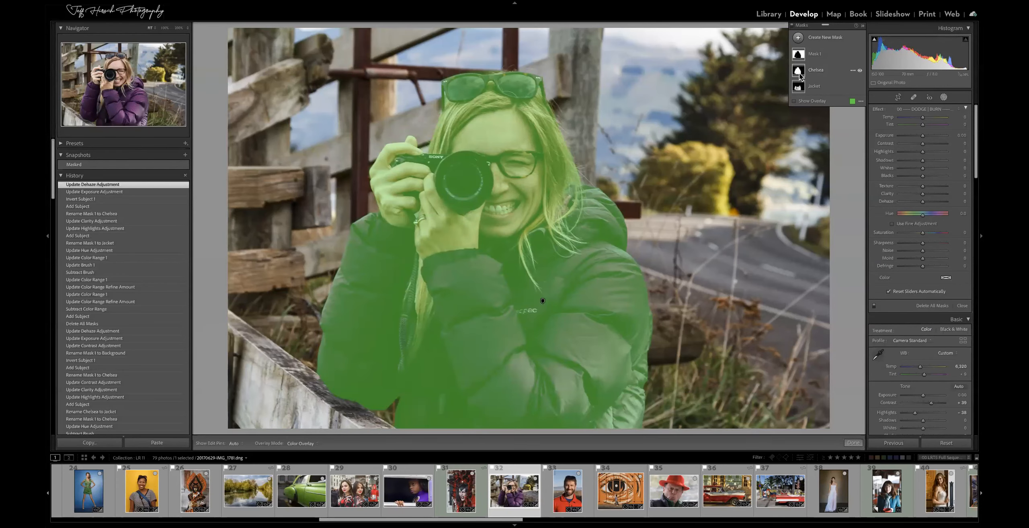
pyautogui.moveTo(800, 92)
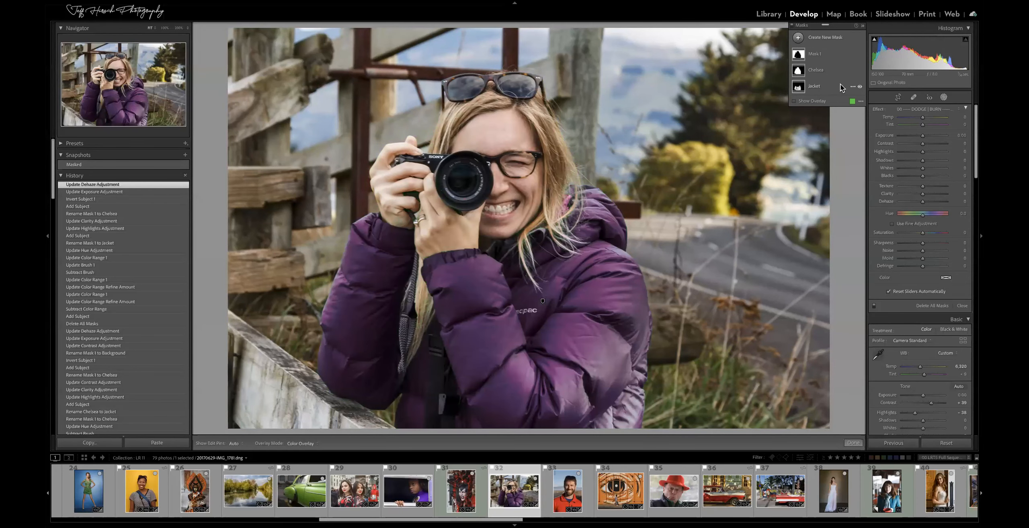
pyautogui.rightClick(838, 86)
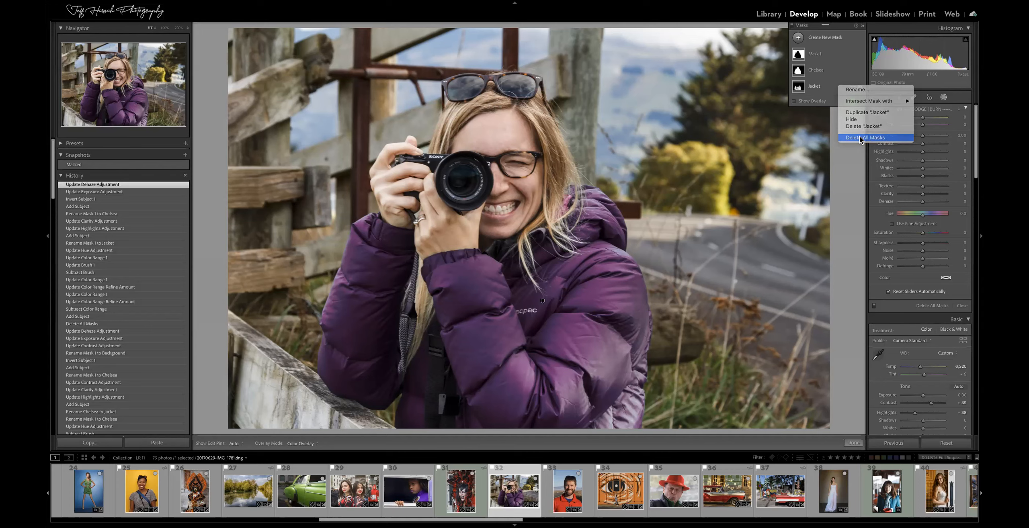
pyautogui.click(859, 138)
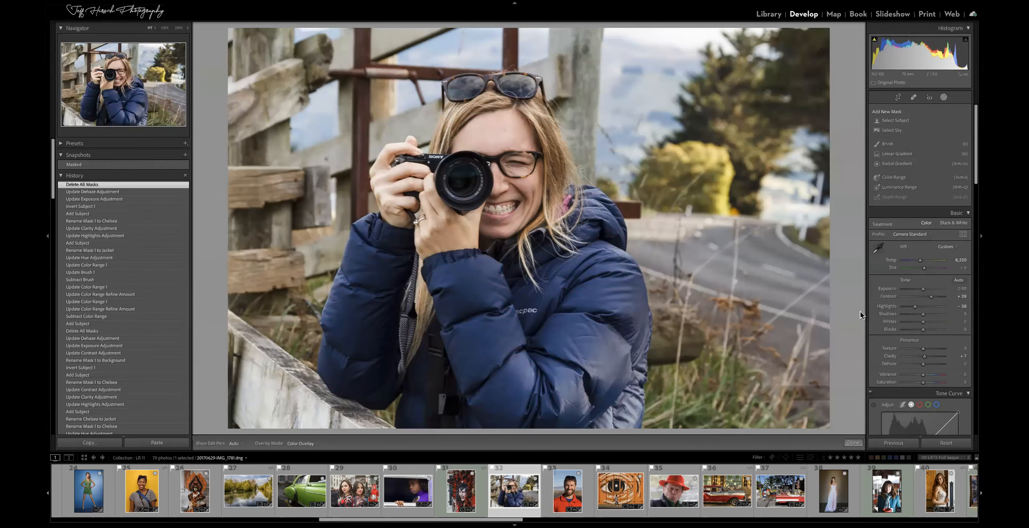
pyautogui.click(852, 443)
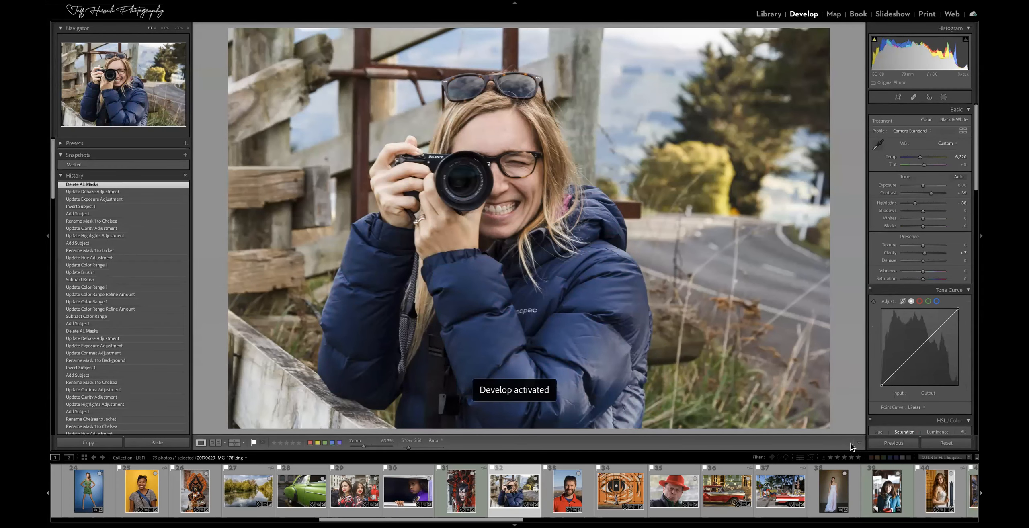
# Find the photo of the dancers in red and black in the library grid and open it for developing.
pyautogui.press('d')
pyautogui.press('g')
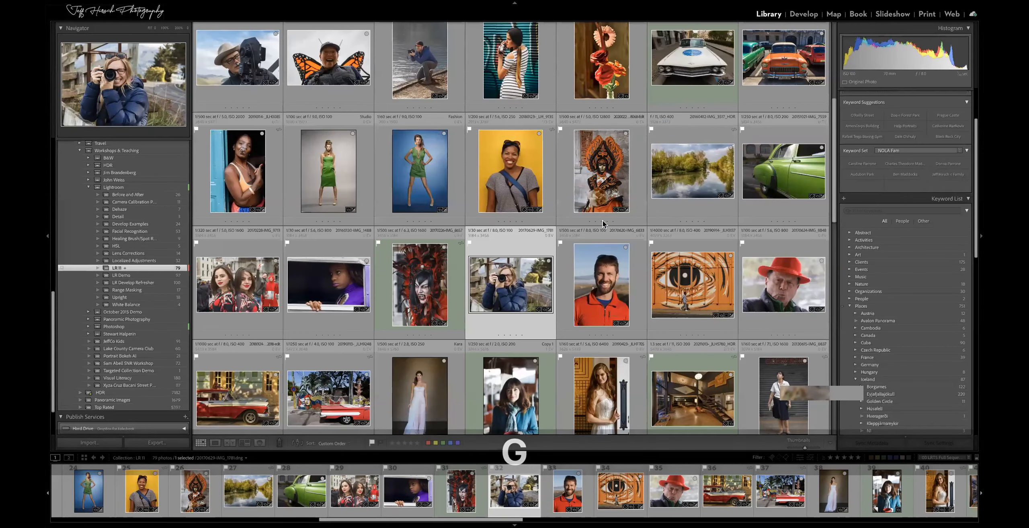
pyautogui.scroll(-4, 603, 223)
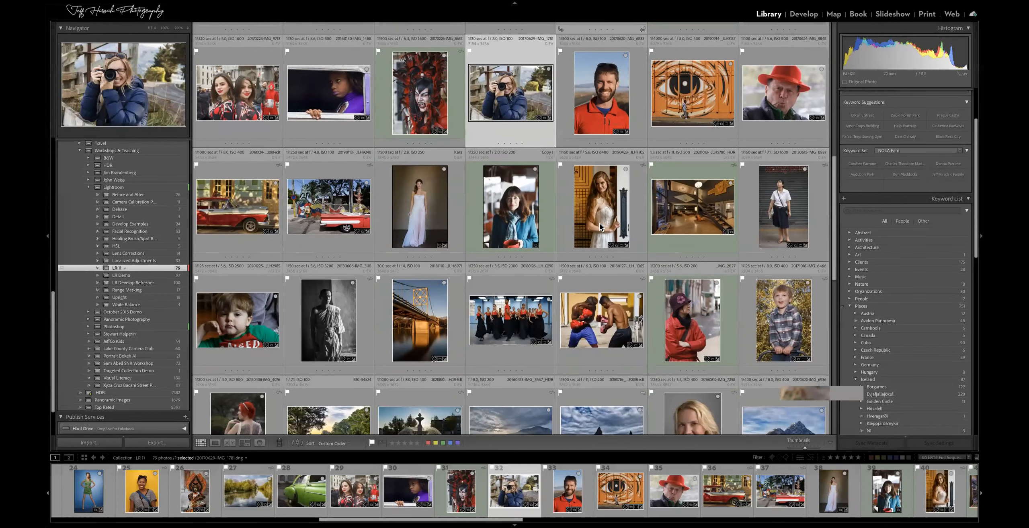
pyautogui.click(511, 320)
pyautogui.press('d')
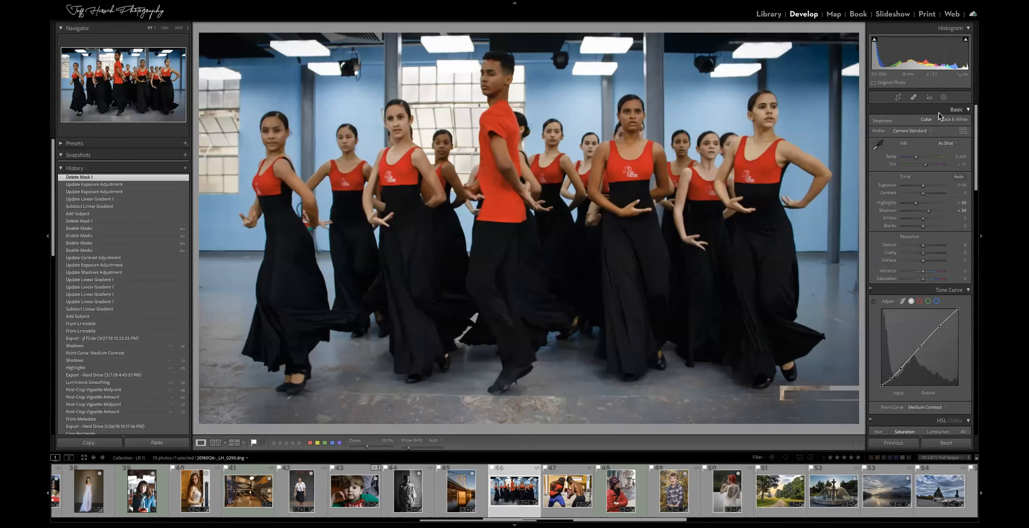
# Create a Select Subject mask for the group of dancers and hide its overlay.
pyautogui.click(944, 98)
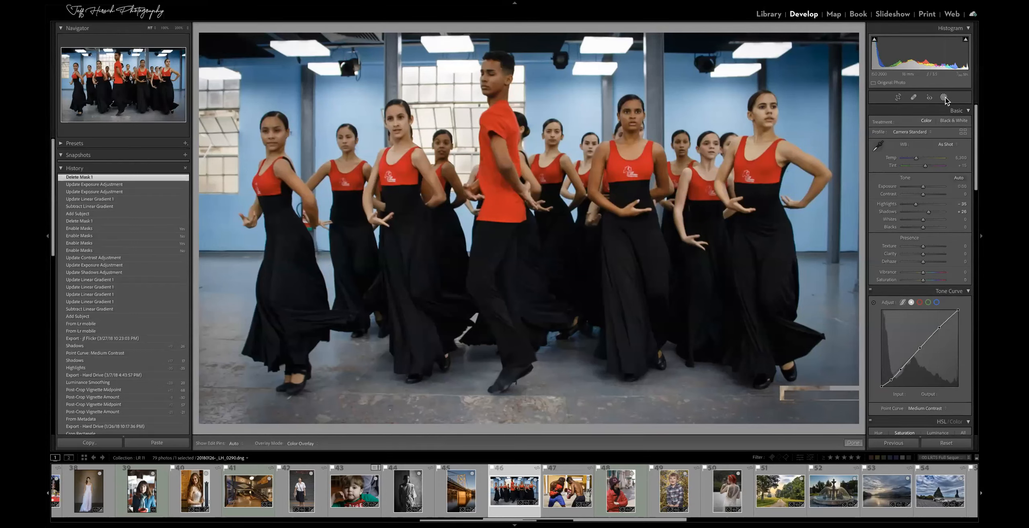
pyautogui.click(895, 121)
pyautogui.press('o')
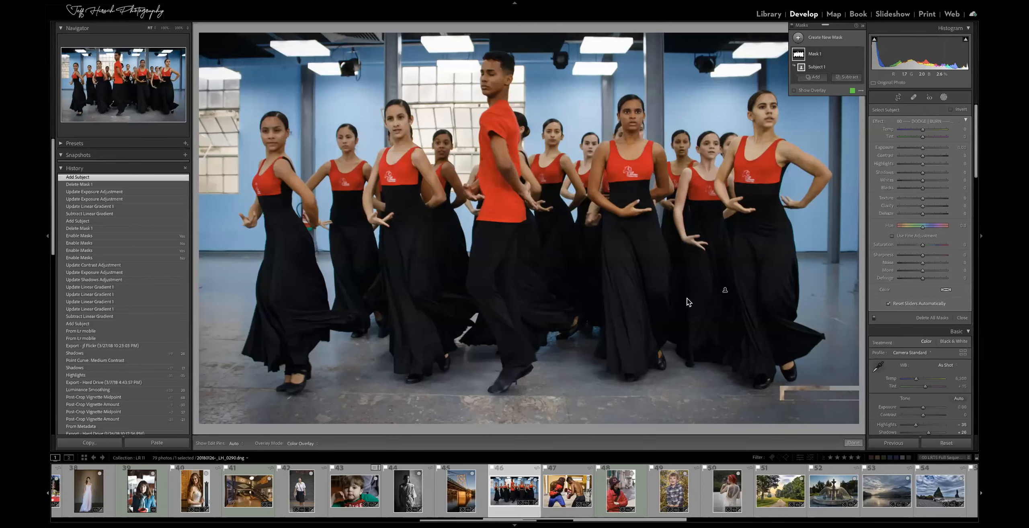
# Intersect the dancers' subject mask with a linear gradient across the skirts, extending its upper edge slightly towards the waists.
pyautogui.press('alt')
pyautogui.keyDown('alt'); pyautogui.click(840, 80); pyautogui.keyUp('alt')
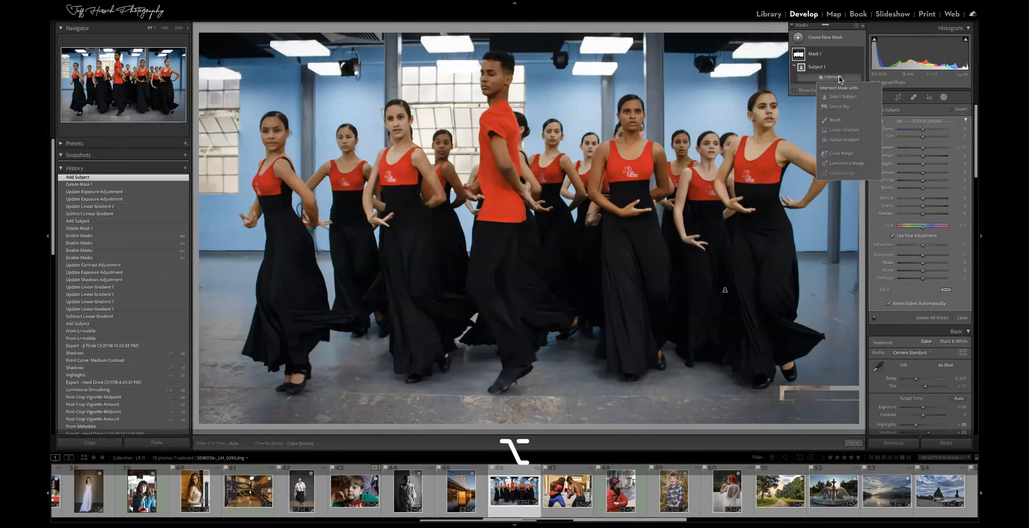
pyautogui.click(839, 129)
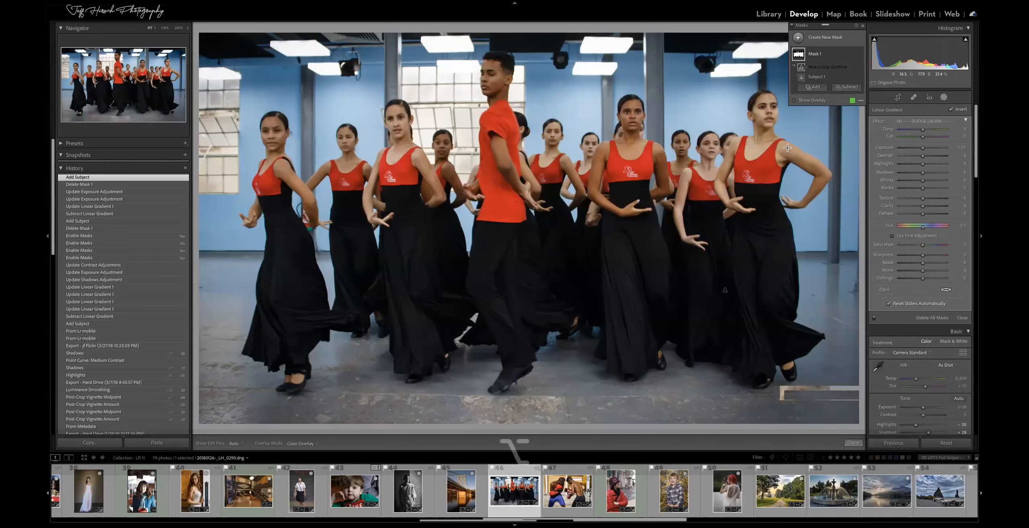
pyautogui.moveTo(500, 289); pyautogui.dragTo(501, 251)
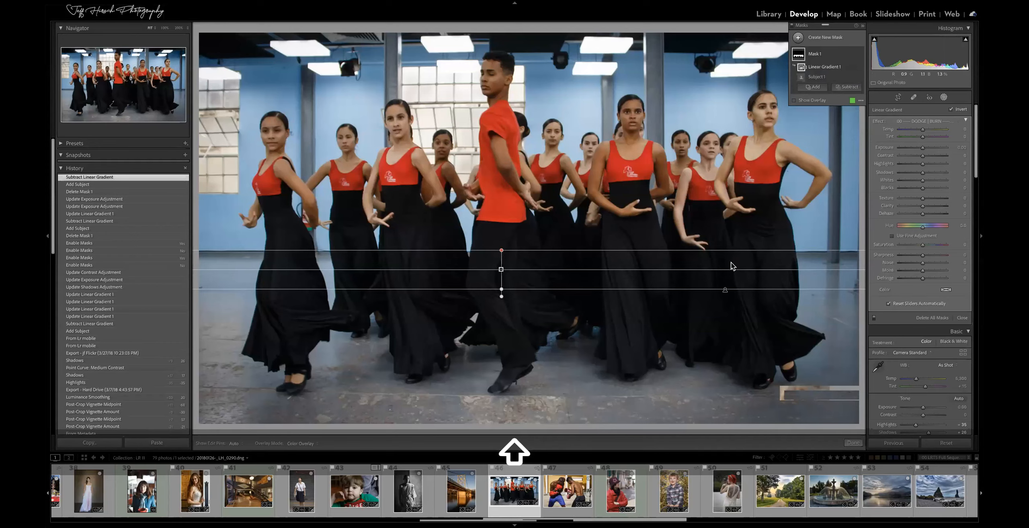
pyautogui.moveTo(796, 56)
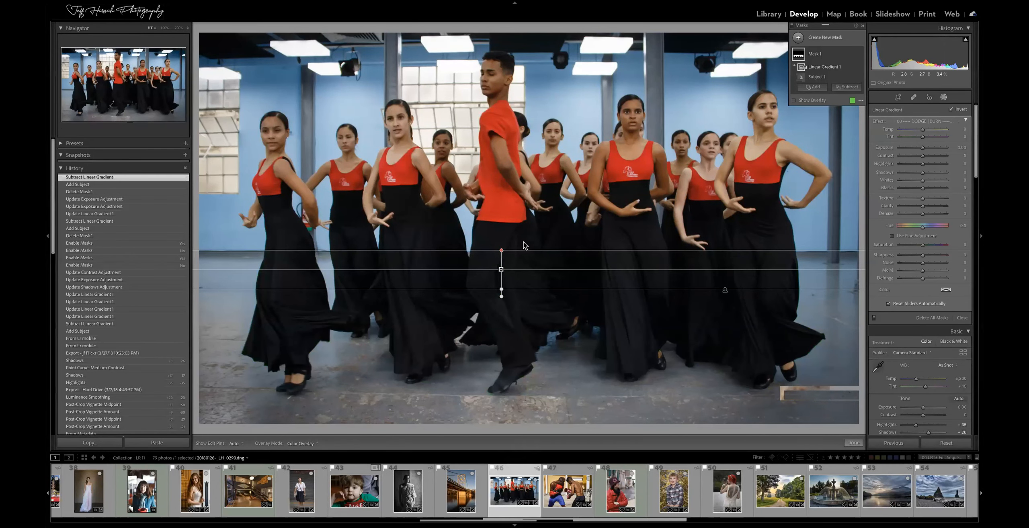
pyautogui.moveTo(521, 248); pyautogui.dragTo(521, 238)
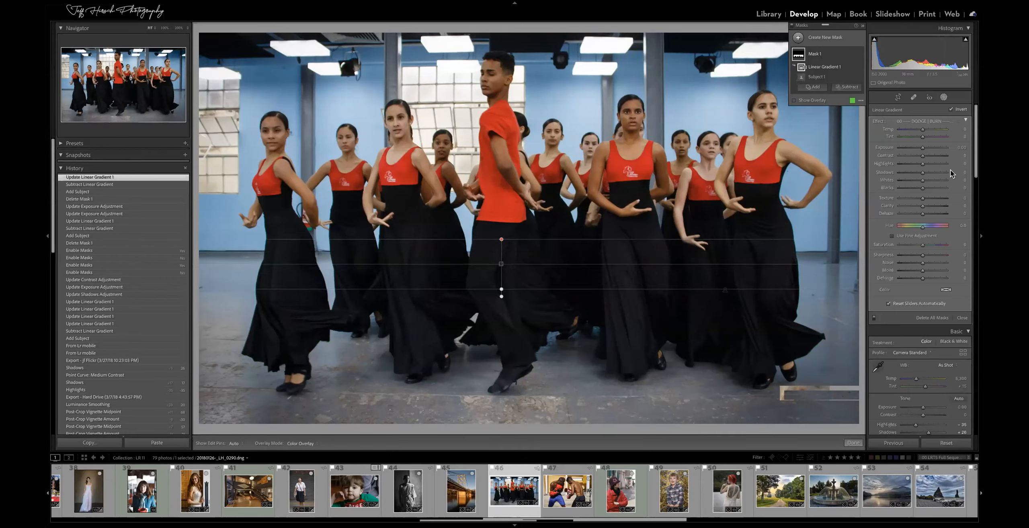
# Try raising the dancers mask's Shadows and Exposure, and reset both adjustments.
pyautogui.moveTo(925, 172); pyautogui.dragTo(924, 146)
pyautogui.doubleClick(926, 172)
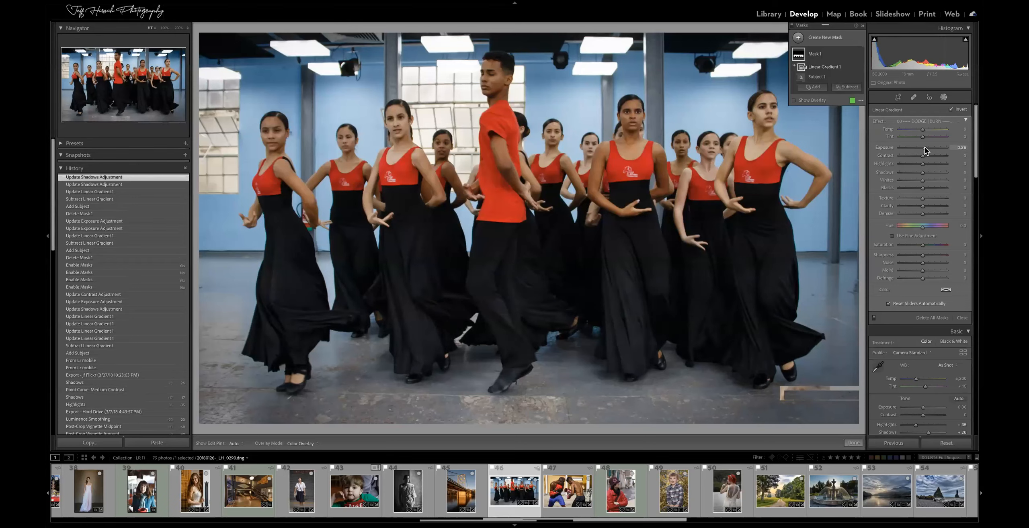
pyautogui.doubleClick(889, 150)
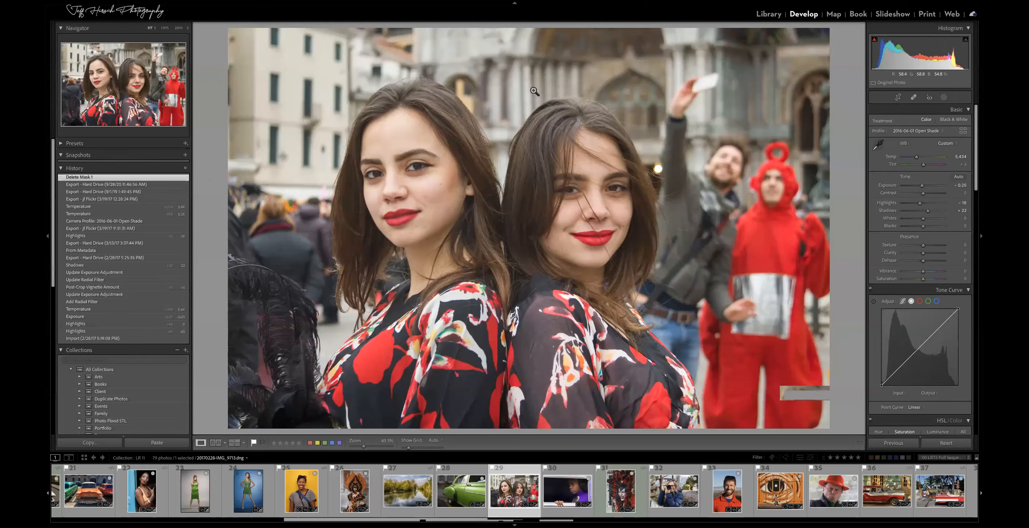
# Create a Select Subject mask for the two women in floral dresses, check its overlay and rename the mask Twins.
pyautogui.click(944, 98)
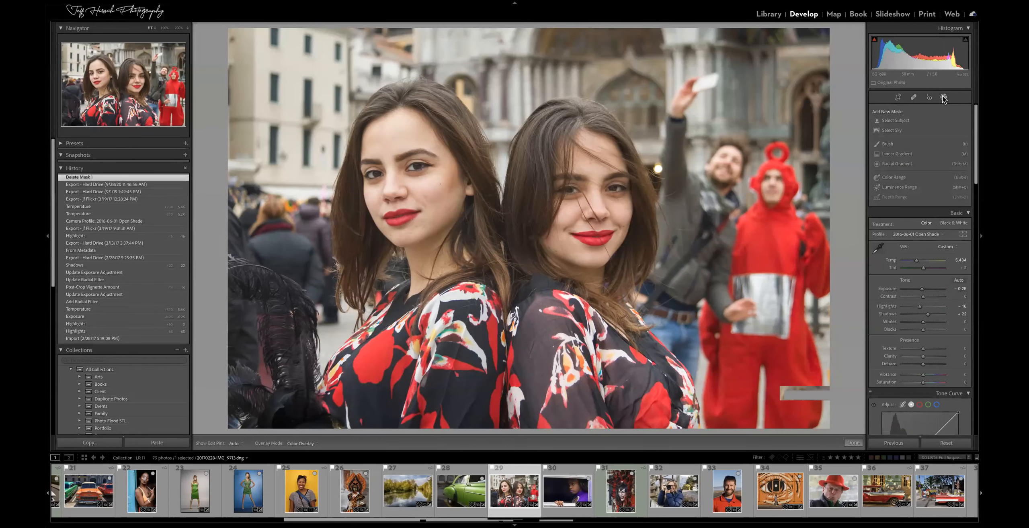
pyautogui.click(876, 121)
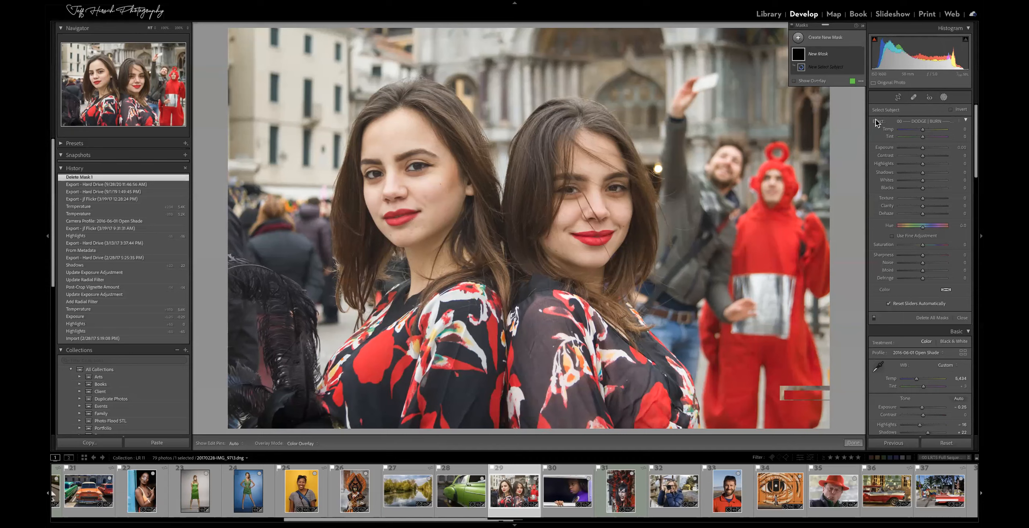
pyautogui.moveTo(798, 57)
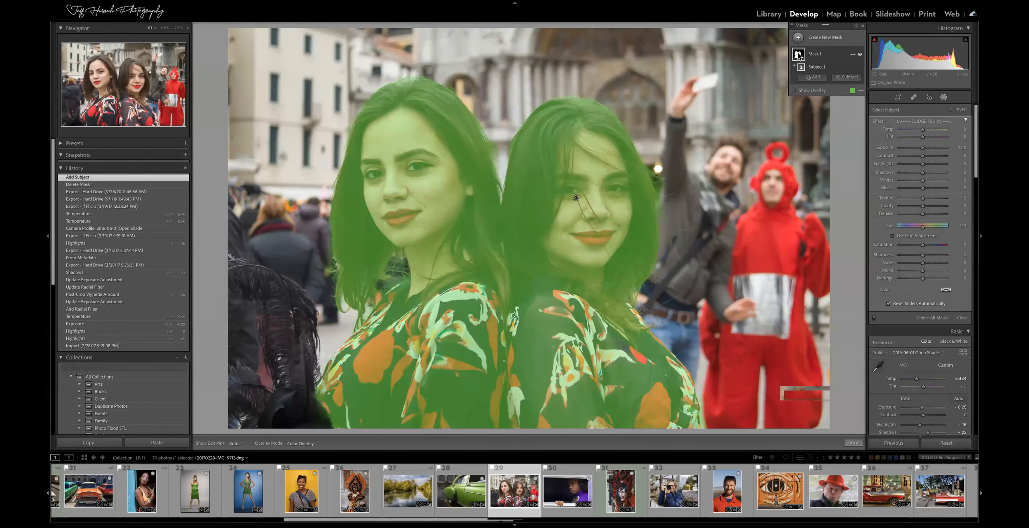
pyautogui.doubleClick(816, 54)
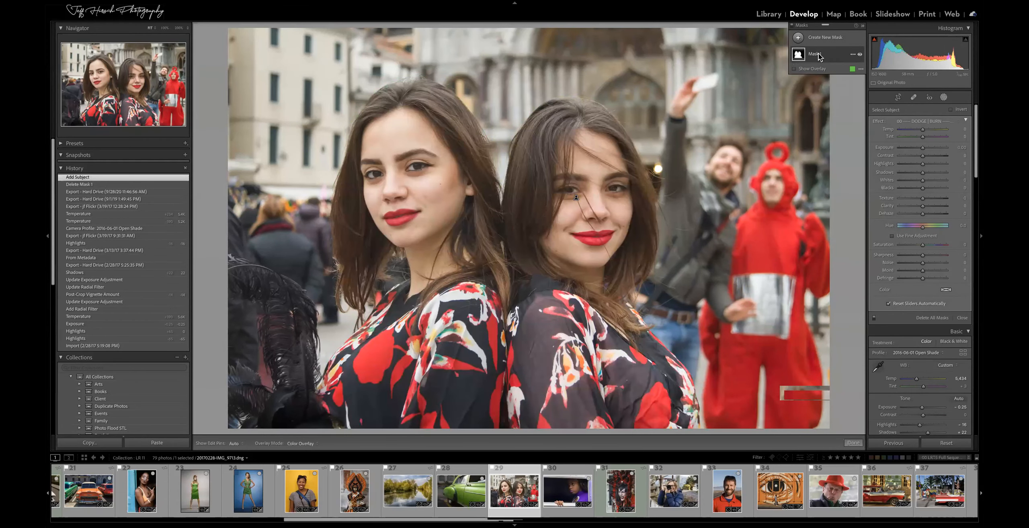
pyautogui.write('Twins')
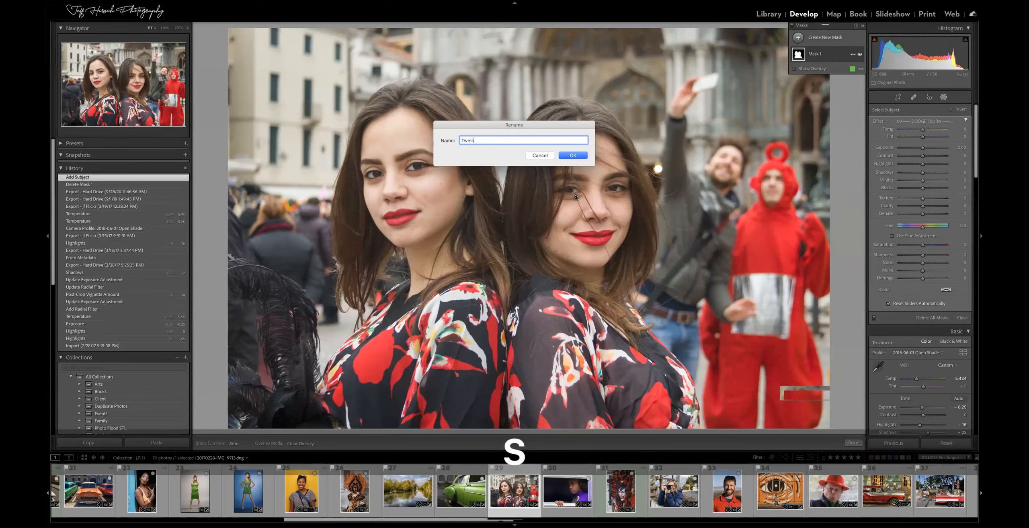
pyautogui.press('Return')
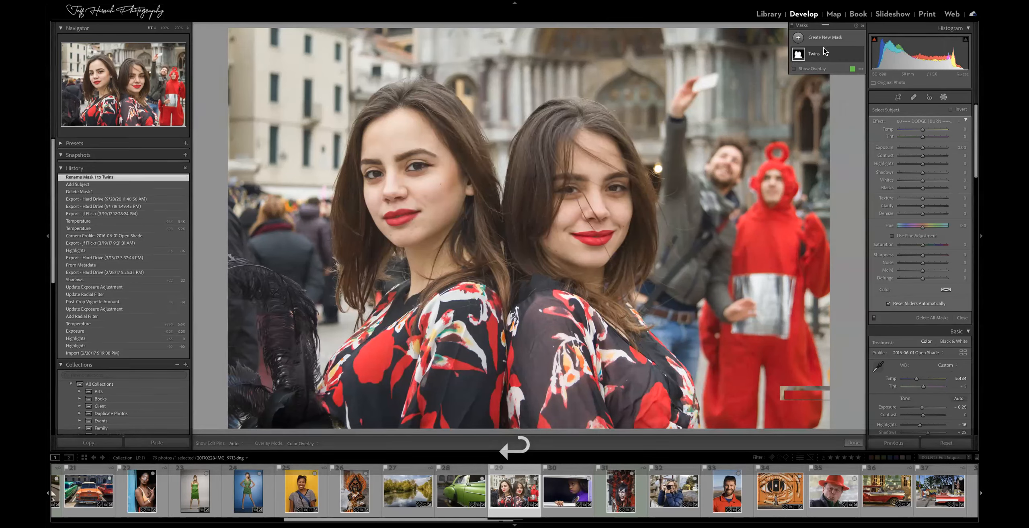
# Duplicate the Twins mask and rename the copy Background.
pyautogui.click(798, 38)
pyautogui.click(798, 39)
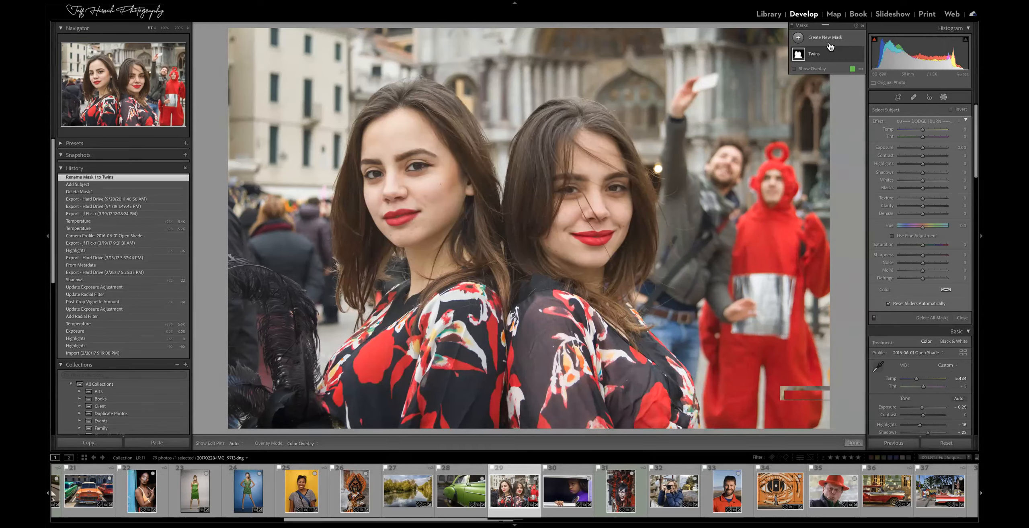
pyautogui.rightClick(824, 59)
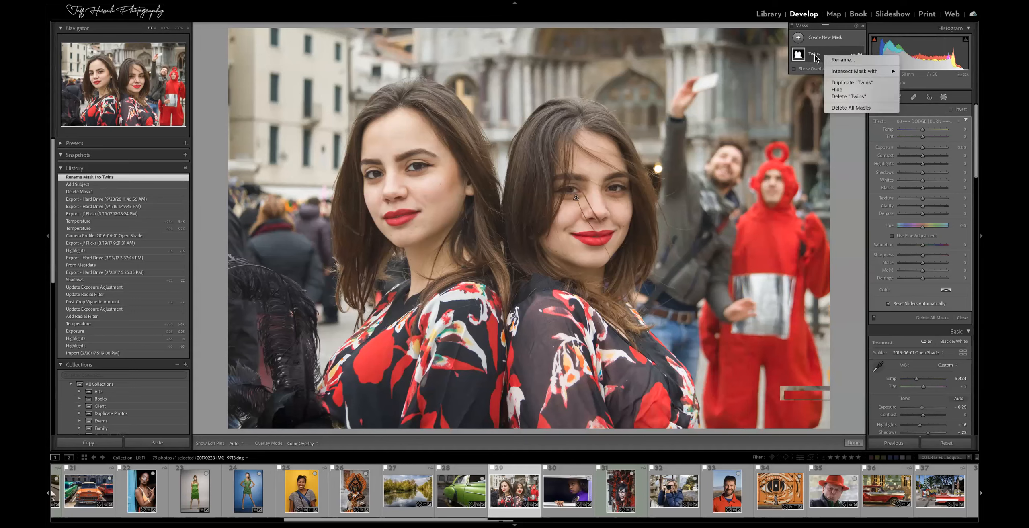
pyautogui.click(856, 83)
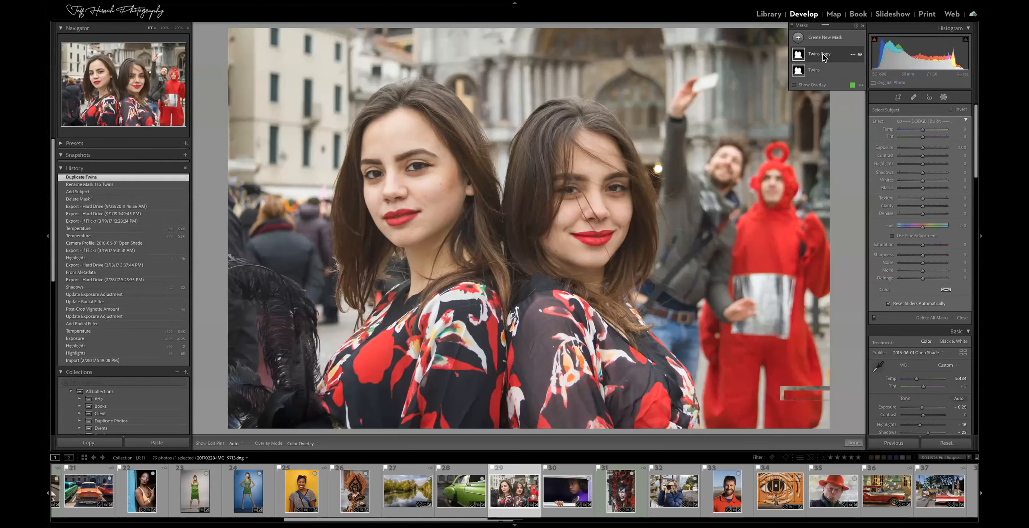
pyautogui.doubleClick(824, 57)
pyautogui.write('Background')
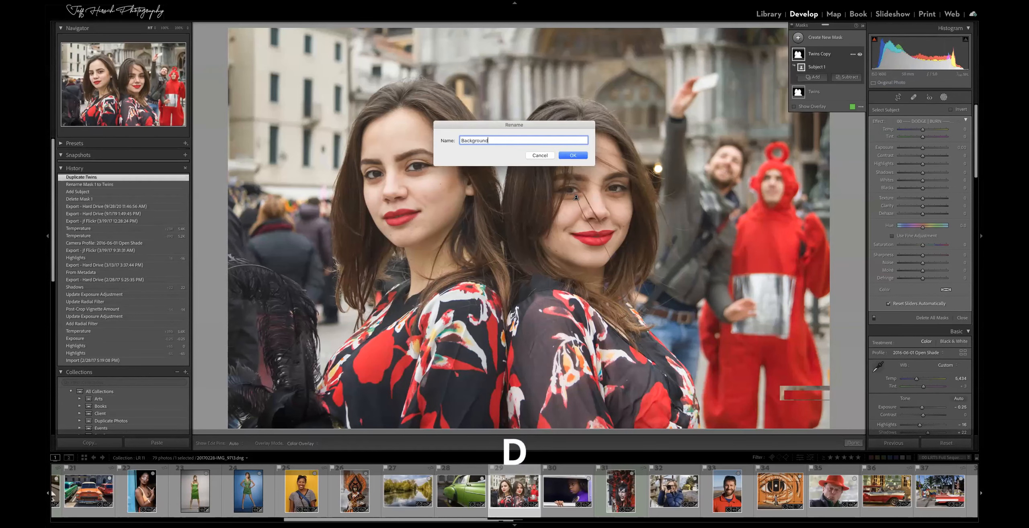
pyautogui.press('Return')
# Invert the subject selection in the duplicated Background mask, check its overlay and delete the mask.
pyautogui.click(950, 110)
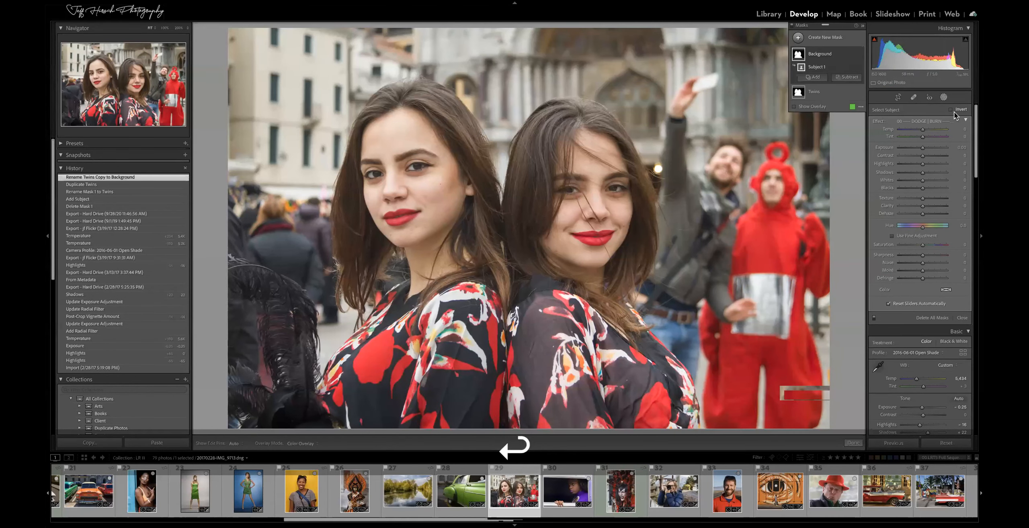
pyautogui.moveTo(801, 57)
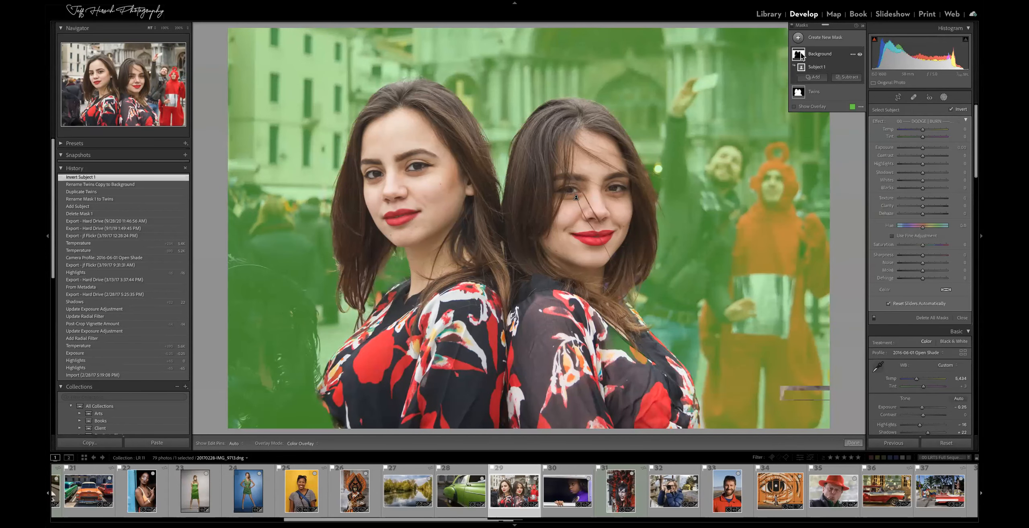
pyautogui.press('Delete')
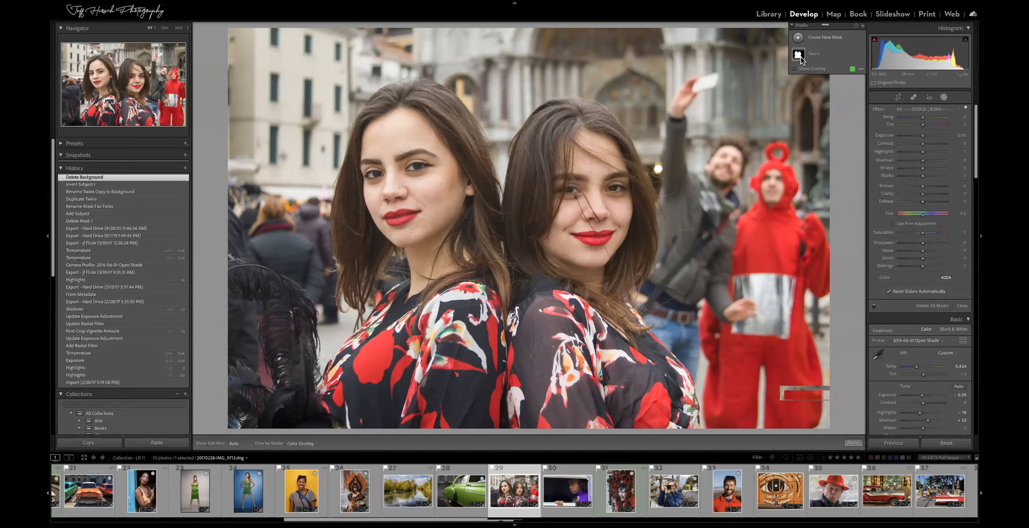
# Show the Twins mask's overlay and add a brush to it, painting in the missed areas on the right woman's dress.
pyautogui.click(800, 57)
pyautogui.press('o')
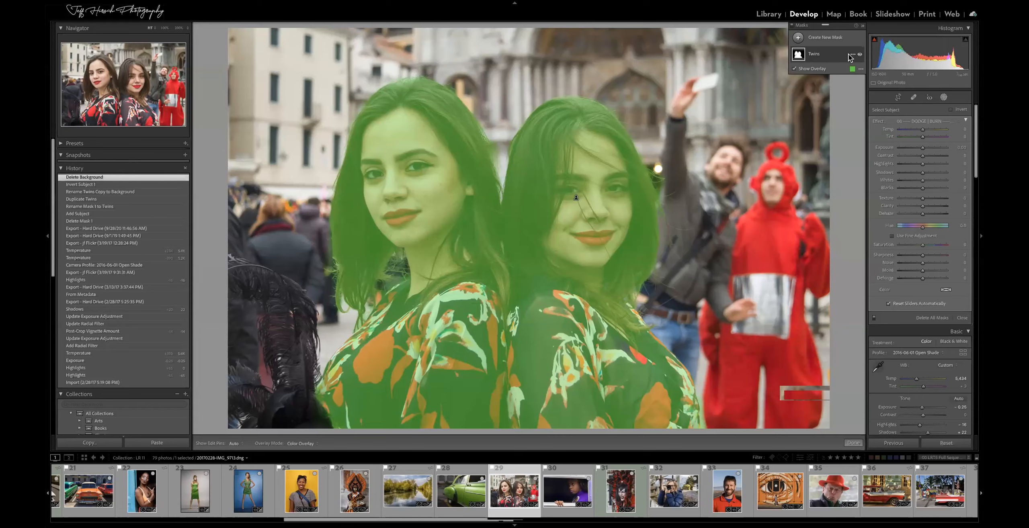
pyautogui.click(829, 56)
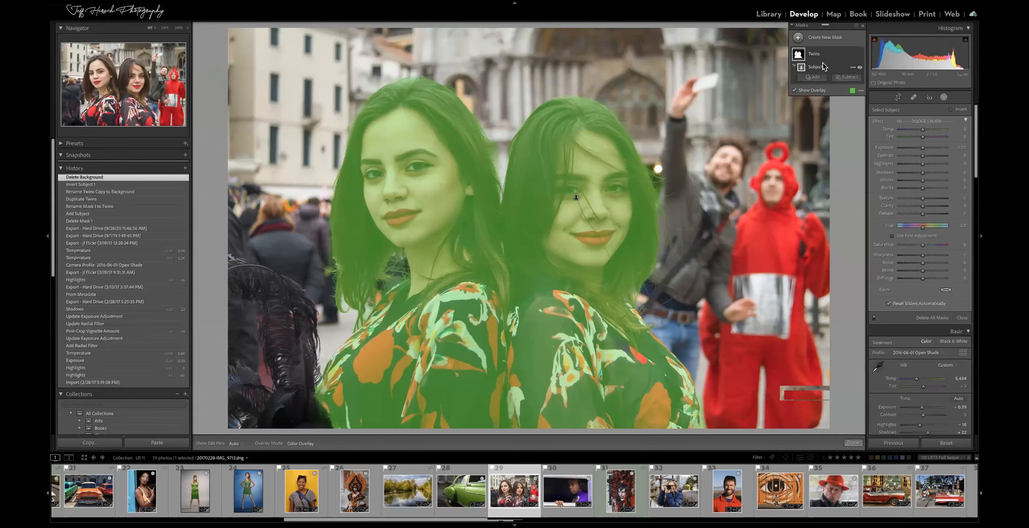
pyautogui.click(812, 77)
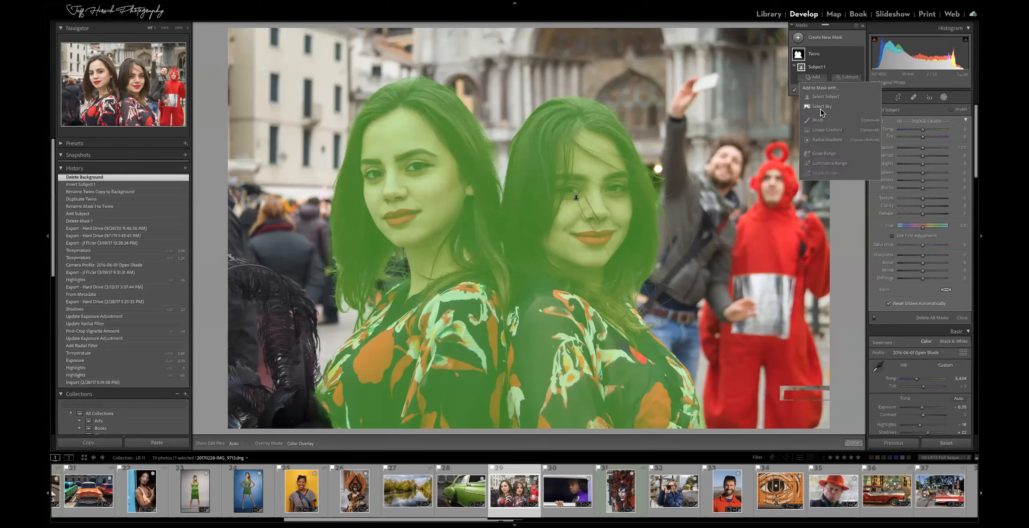
pyautogui.click(818, 120)
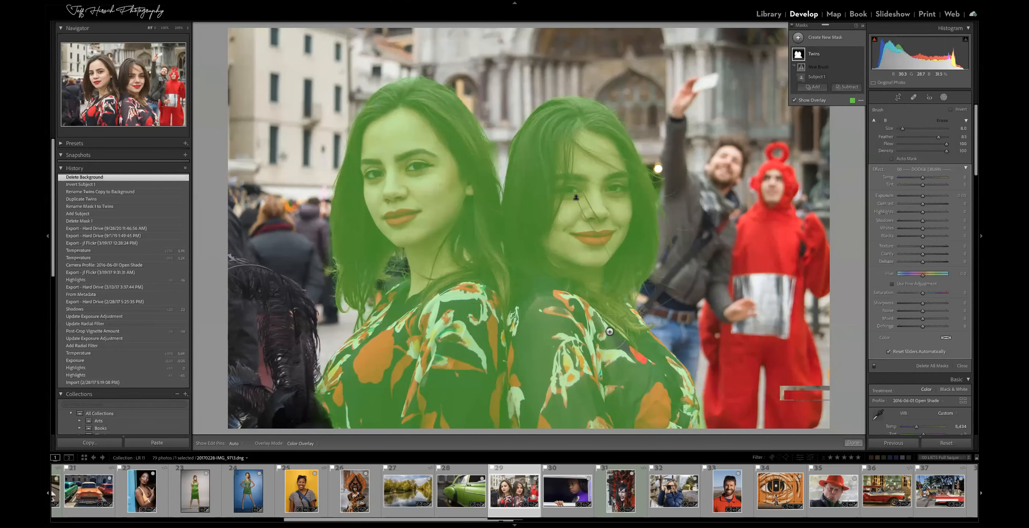
pyautogui.press('h')
pyautogui.press('h')
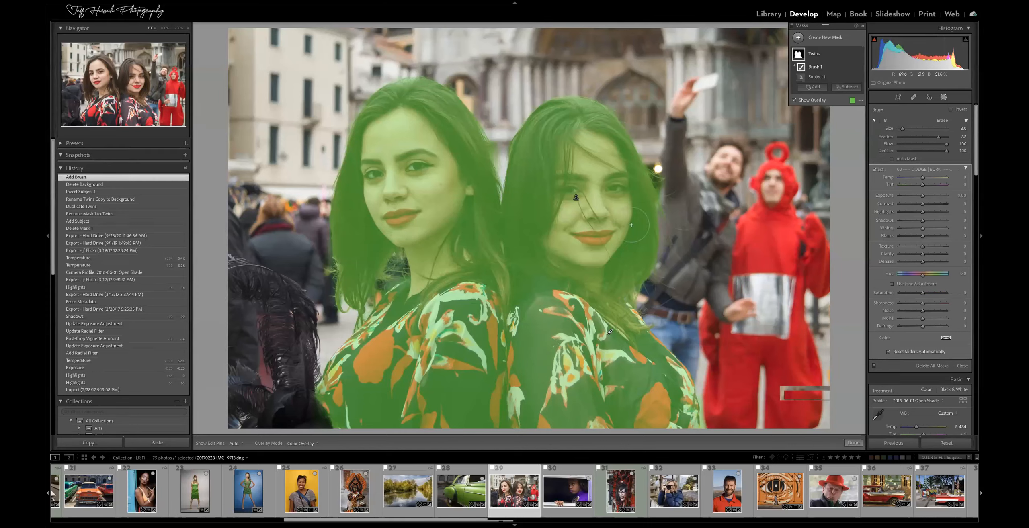
pyautogui.click(831, 58)
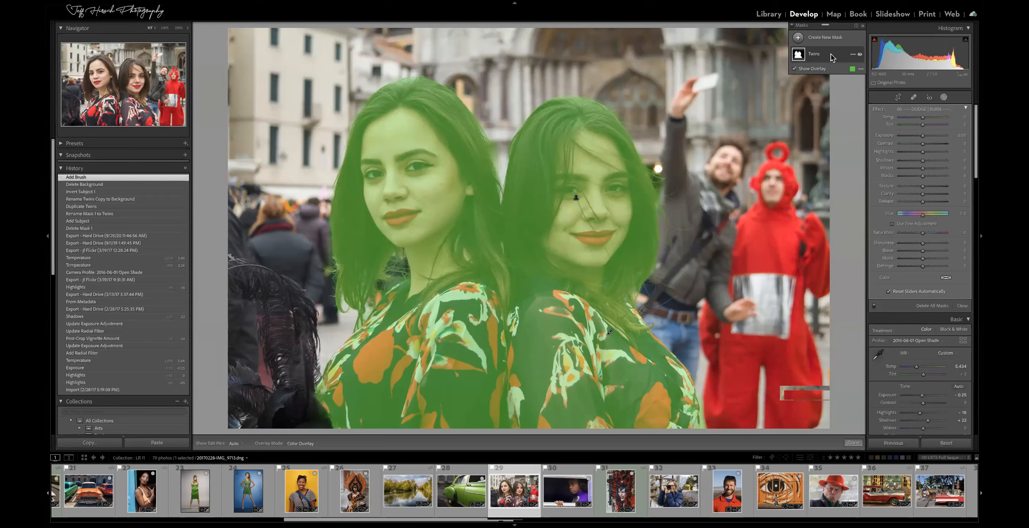
# Create a new Select Subject mask, invert it to cover everything behind the women and rename it Background.
pyautogui.click(798, 37)
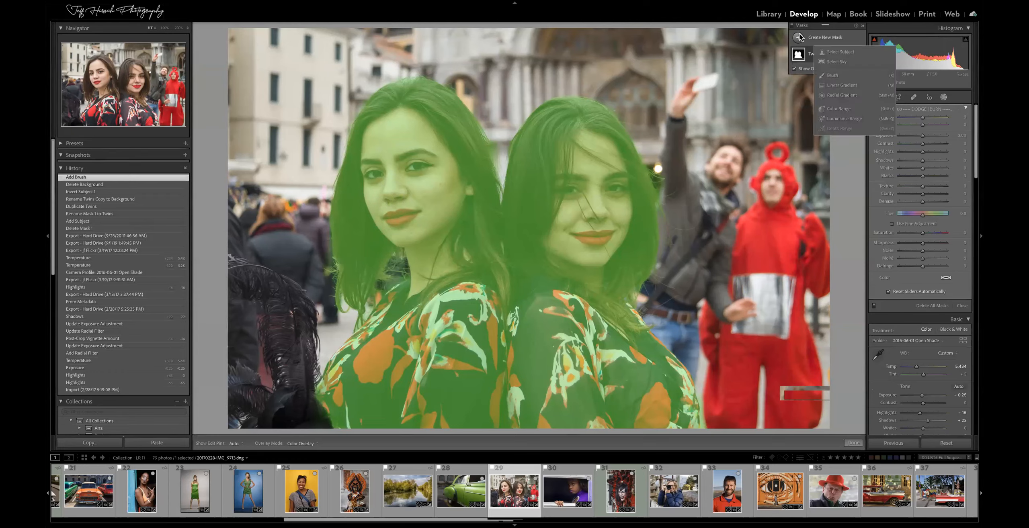
pyautogui.click(829, 52)
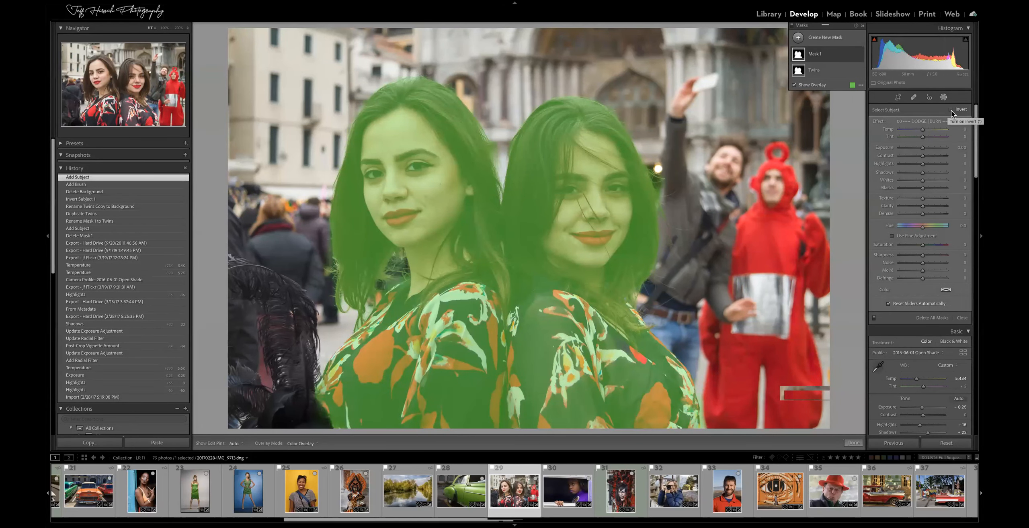
pyautogui.click(951, 110)
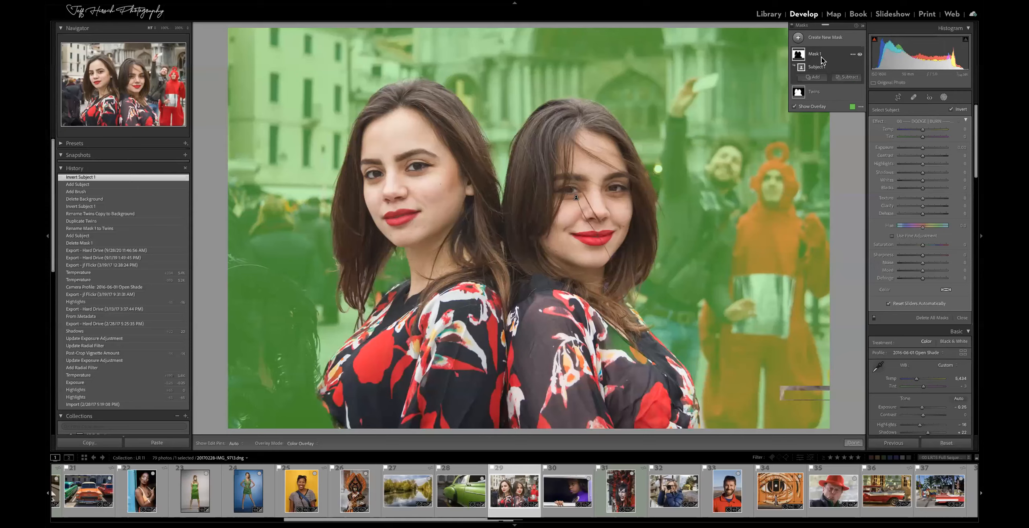
pyautogui.doubleClick(820, 56)
pyautogui.write('Background')
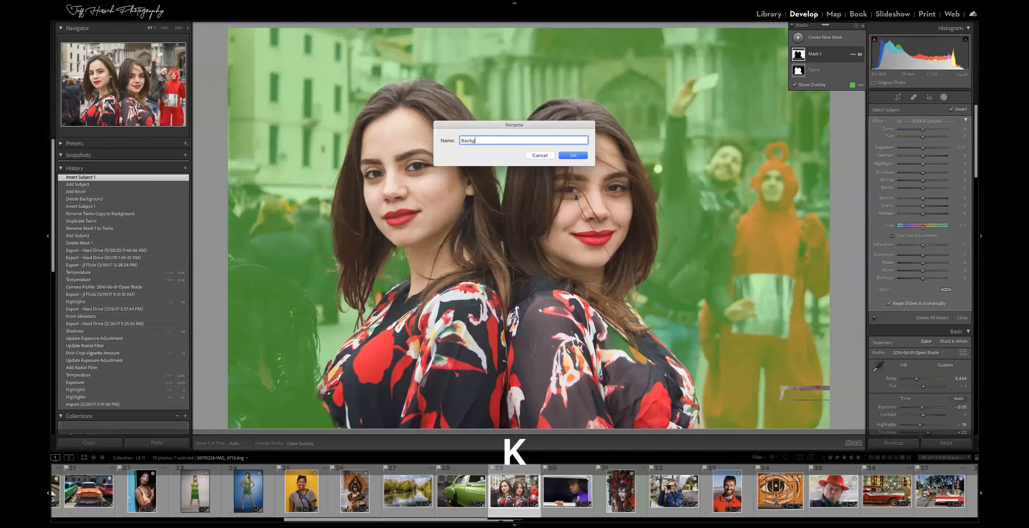
pyautogui.press('Return')
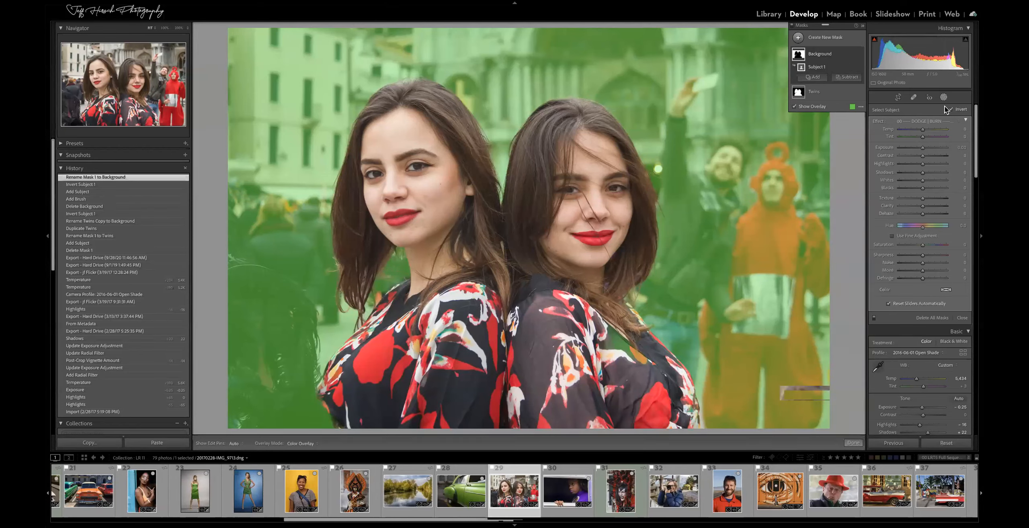
# Subtract the spill on the right woman's dress from the Background mask with a brush.
pyautogui.click(846, 79)
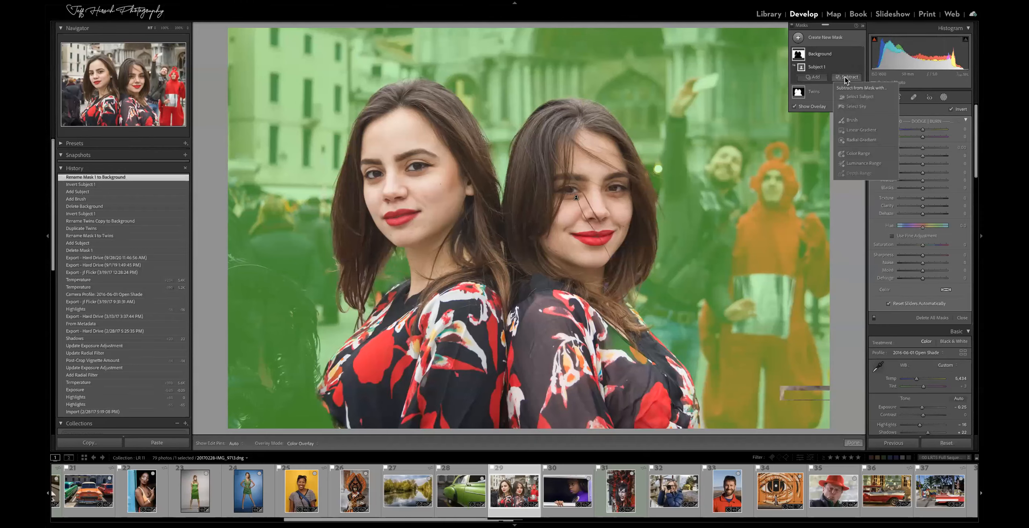
pyautogui.click(851, 120)
pyautogui.press('h')
pyautogui.moveTo(633, 365); pyautogui.dragTo(645, 377)
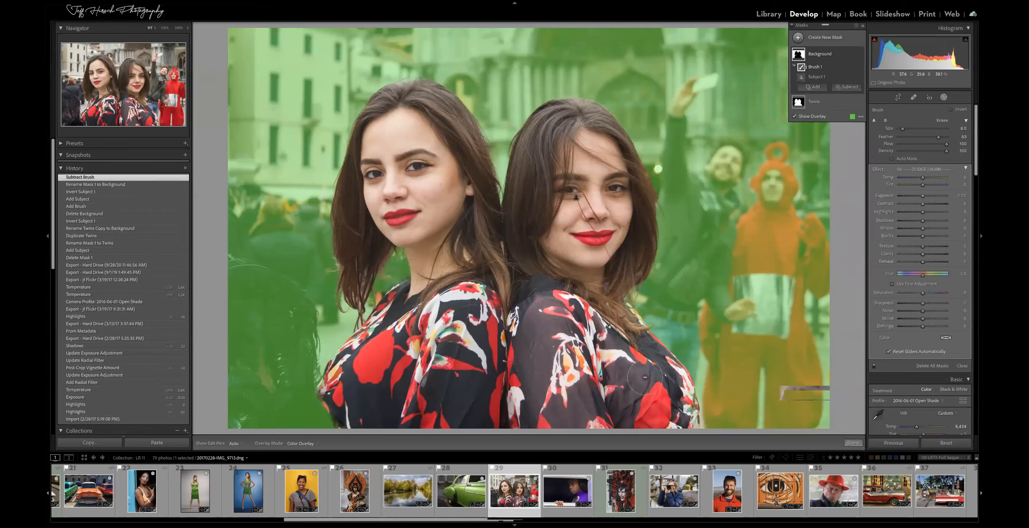
# Hide the mask overlay and lower the Background mask's Exposure slightly to darken the surroundings.
pyautogui.press('o')
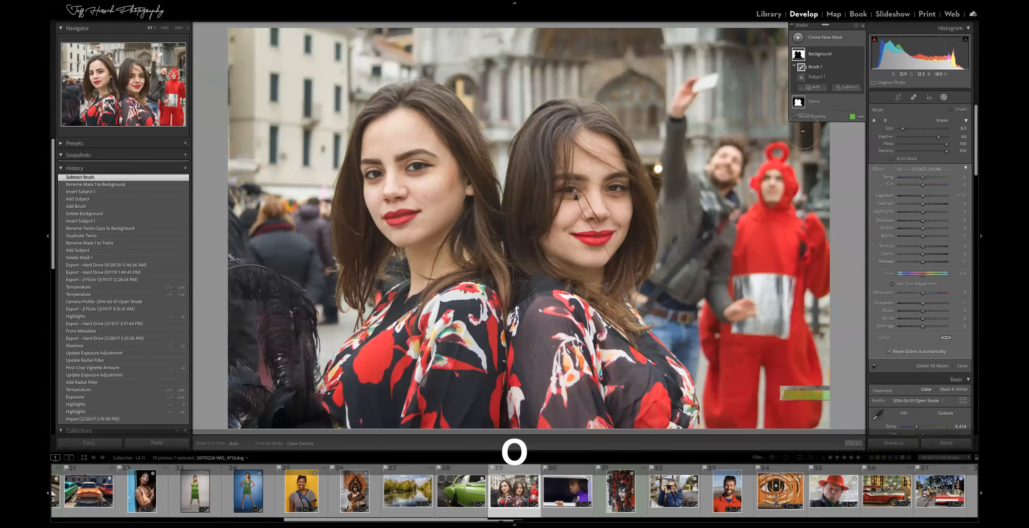
pyautogui.click(820, 53)
pyautogui.moveTo(923, 135); pyautogui.dragTo(916, 136)
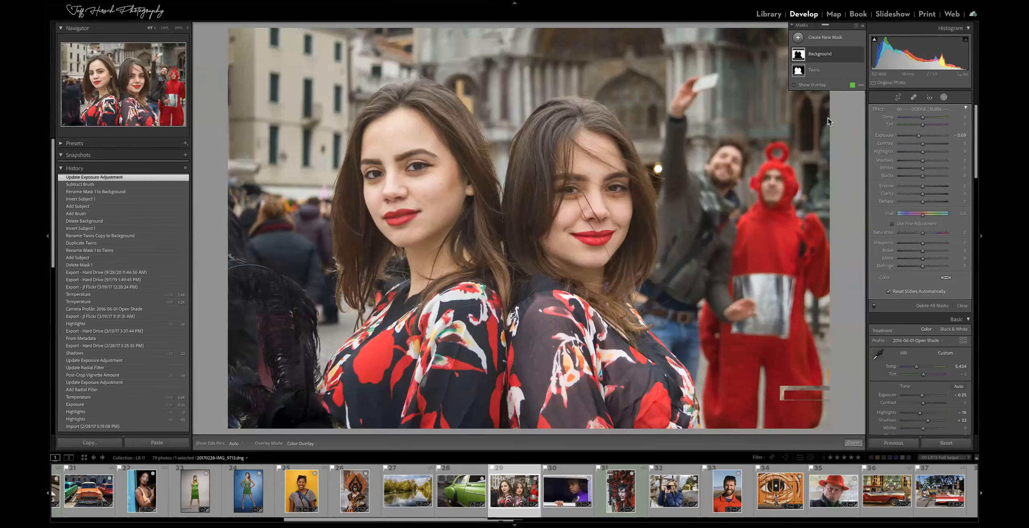
# For the Twins mask, lower Highlights, warm the Temp slightly and raise Clarity slightly.
pyautogui.click(812, 74)
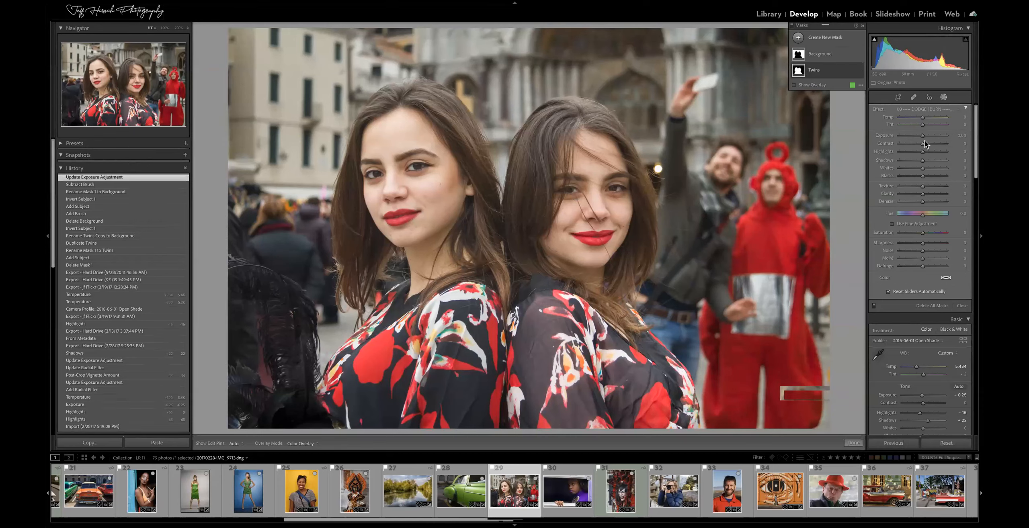
pyautogui.moveTo(921, 151); pyautogui.dragTo(917, 152)
pyautogui.click(923, 118)
pyautogui.moveTo(923, 118); pyautogui.dragTo(923, 119)
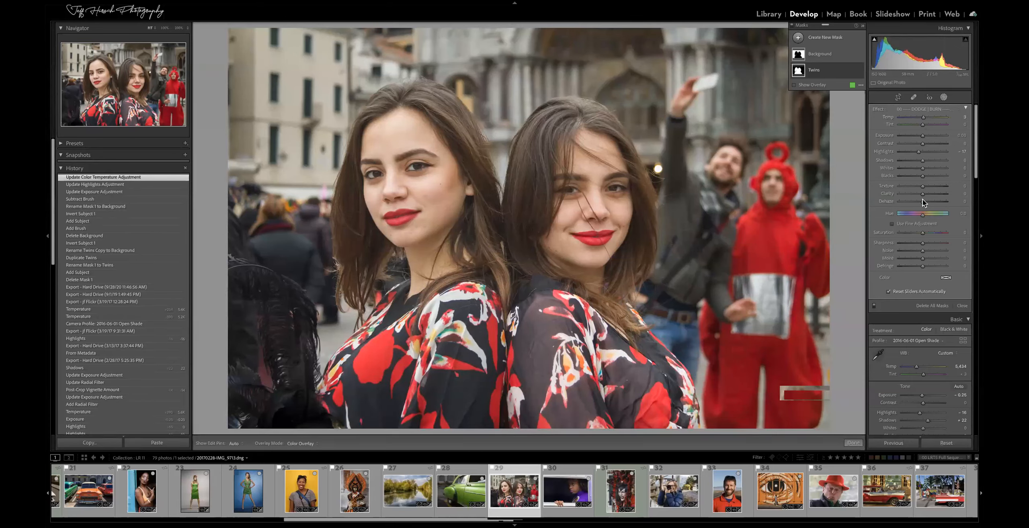
pyautogui.moveTo(925, 196); pyautogui.dragTo(924, 197)
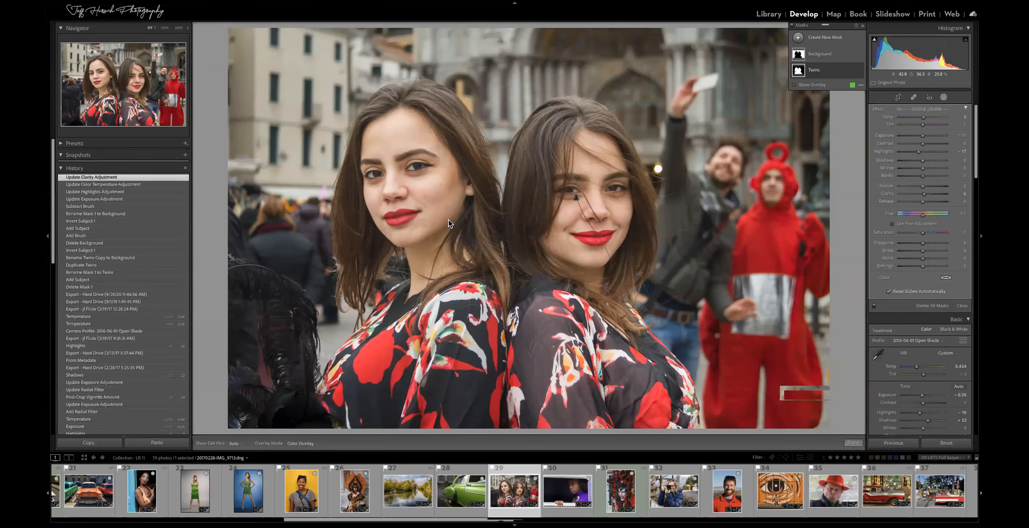
# Create another Select Subject mask for the two women and rename it Shirts.
pyautogui.click(798, 39)
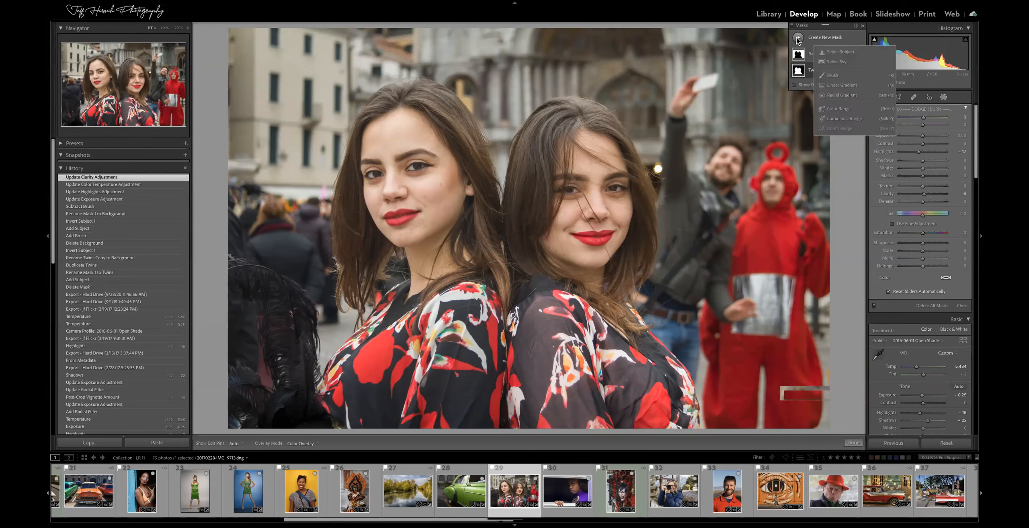
pyautogui.click(824, 53)
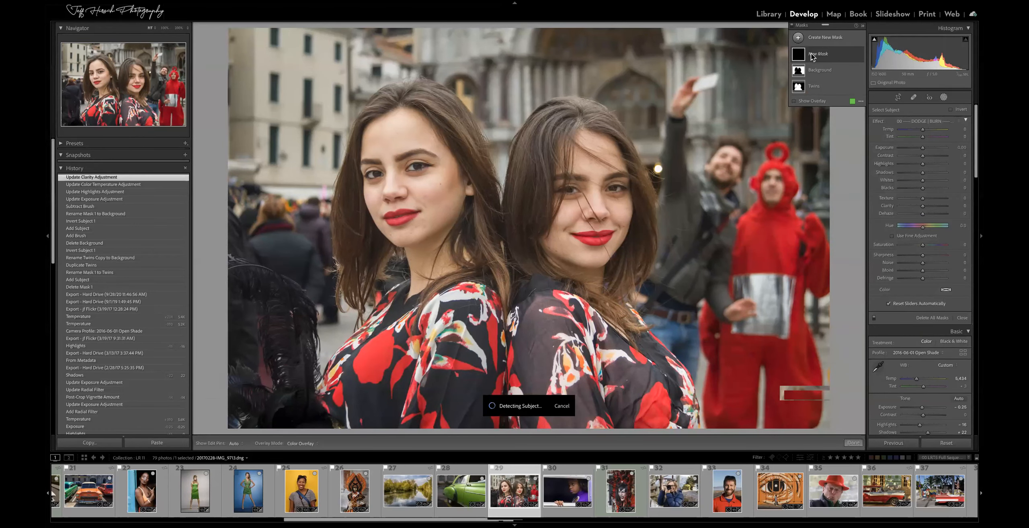
pyautogui.doubleClick(814, 54)
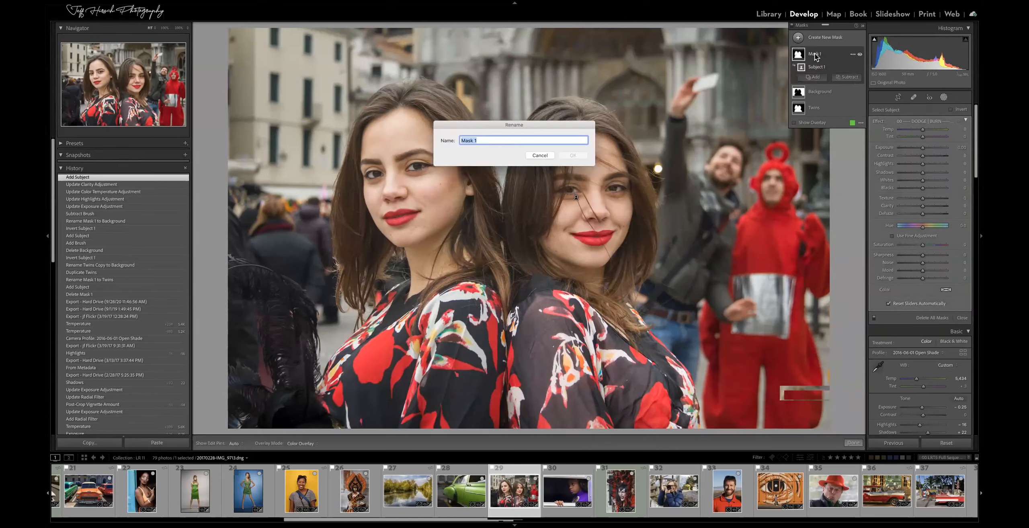
pyautogui.write('Shirts')
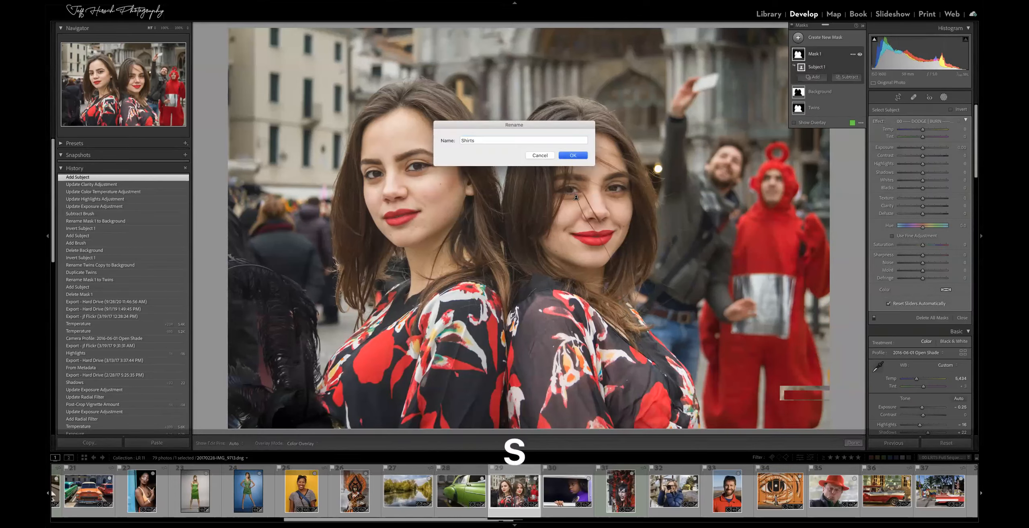
pyautogui.press('Return')
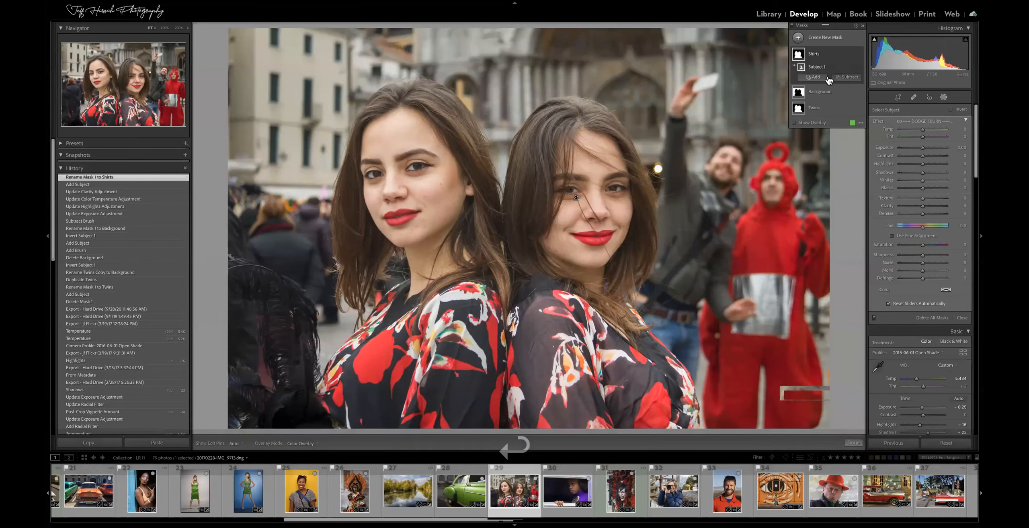
# Show the Shirts mask's overlay and add a brush to fill the gaps on the right woman's dress.
pyautogui.press('o')
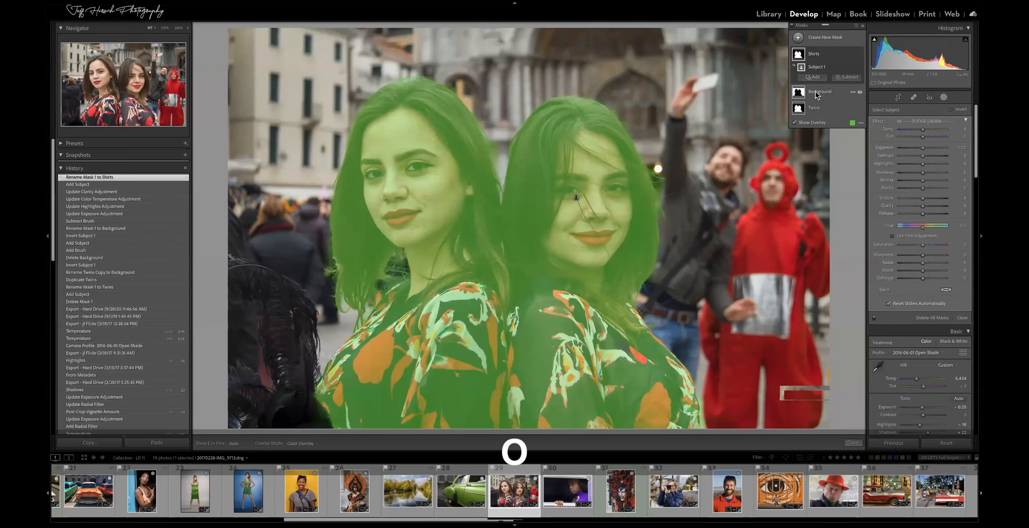
pyautogui.click(815, 78)
pyautogui.click(819, 122)
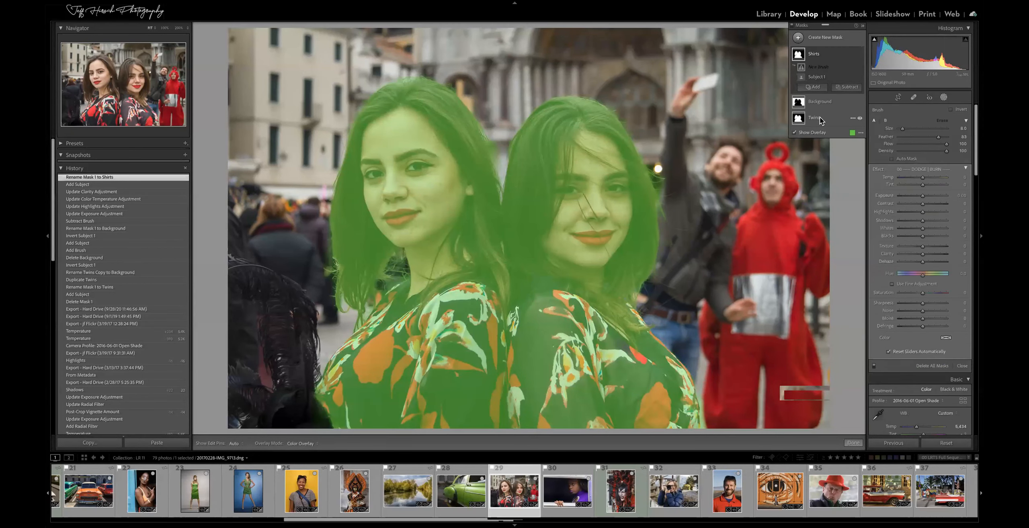
pyautogui.press('h')
pyautogui.press('h')
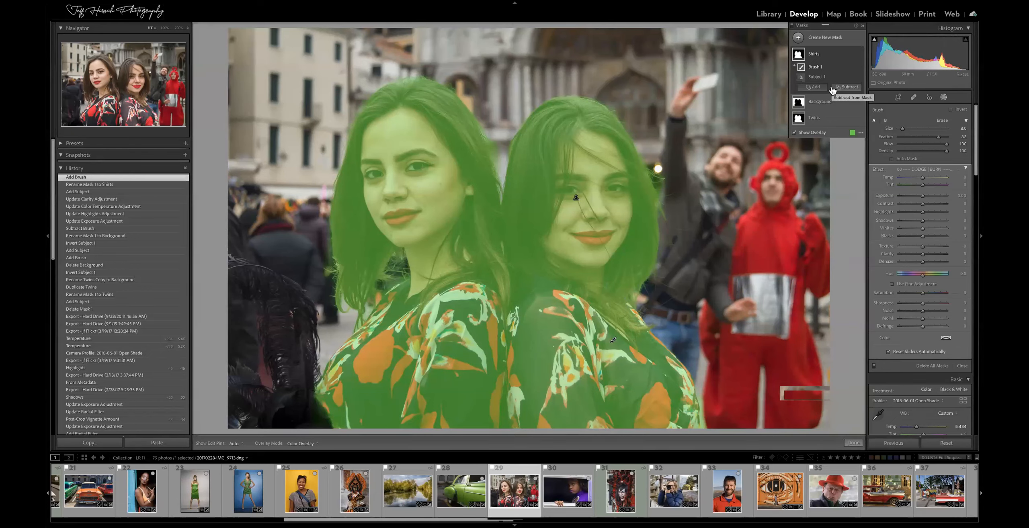
# Intersect the Shirts mask with a Color Range sampled from the red pattern on the right woman's dress.
pyautogui.press('alt')
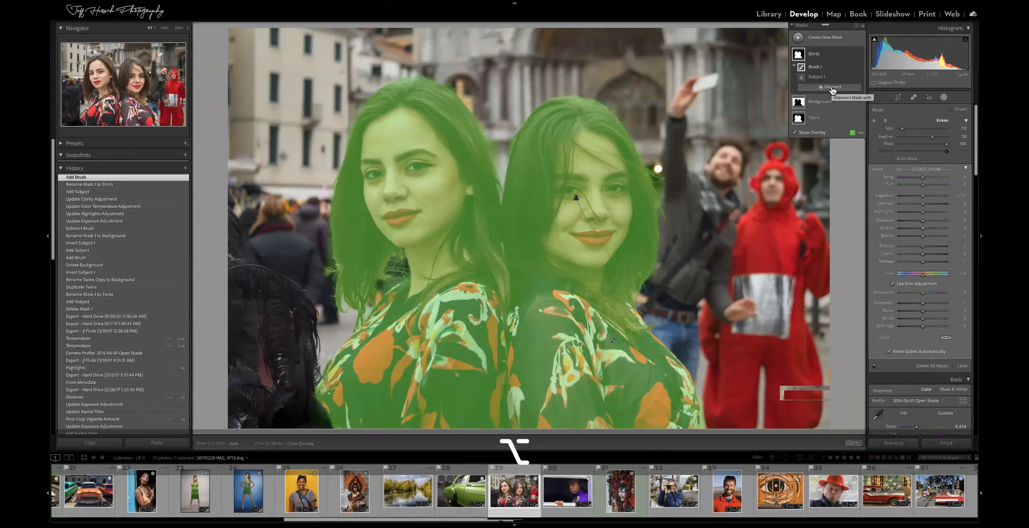
pyautogui.click(832, 89)
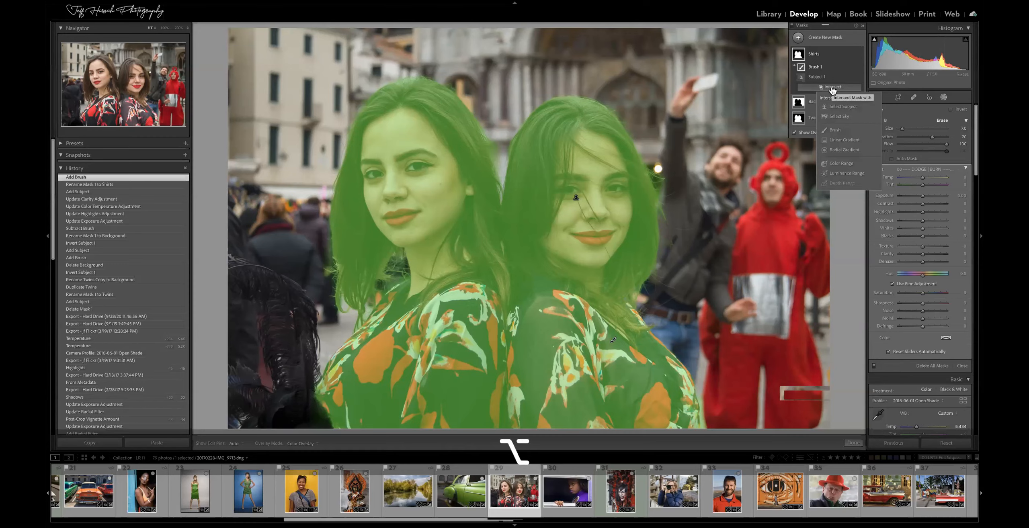
pyautogui.click(839, 164)
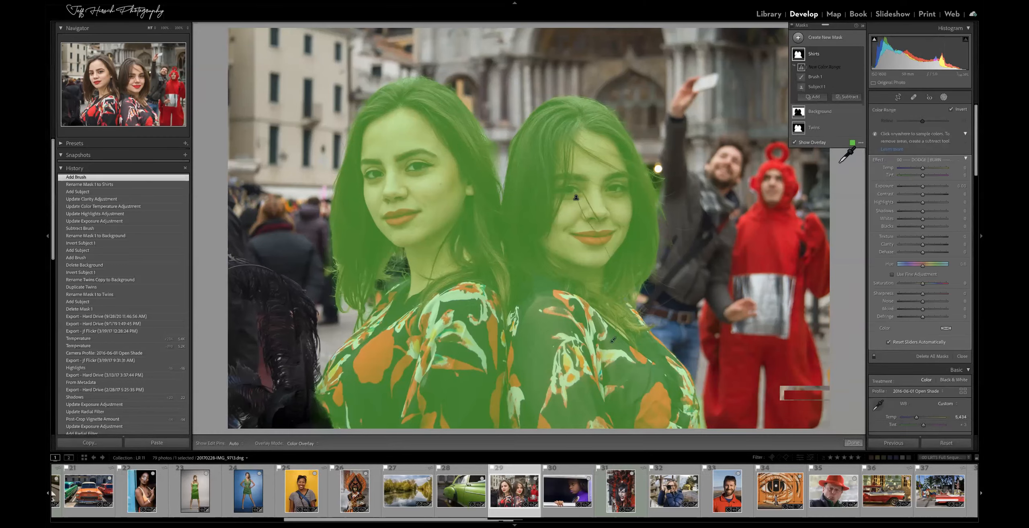
pyautogui.press('o')
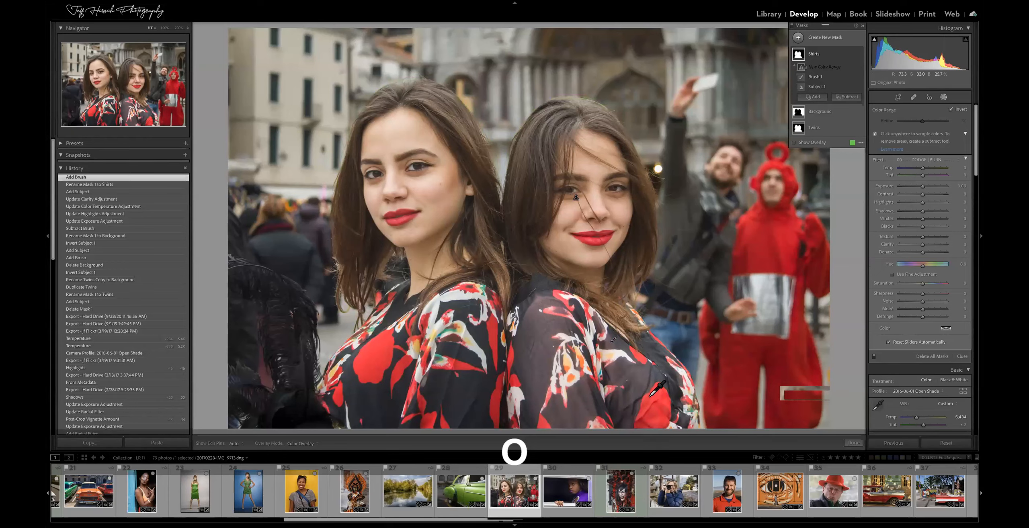
pyautogui.click(656, 407)
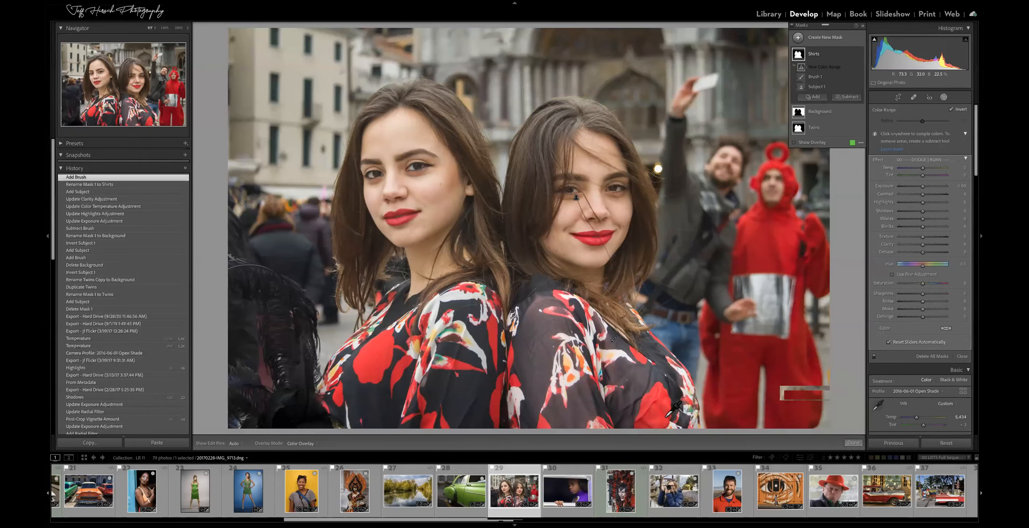
# Show the mask overlay as White on Black and set the color range's Refine to 47.
pyautogui.press('o')
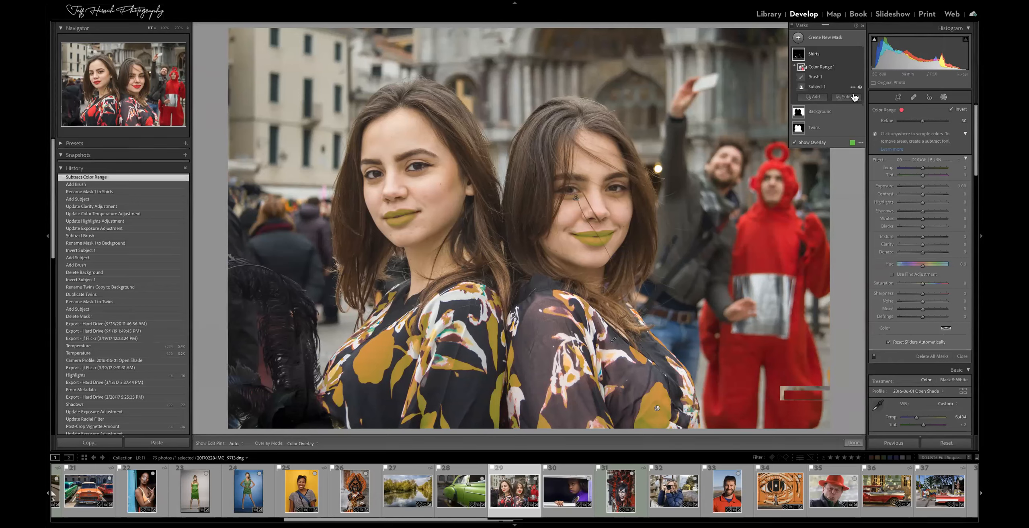
pyautogui.click(860, 143)
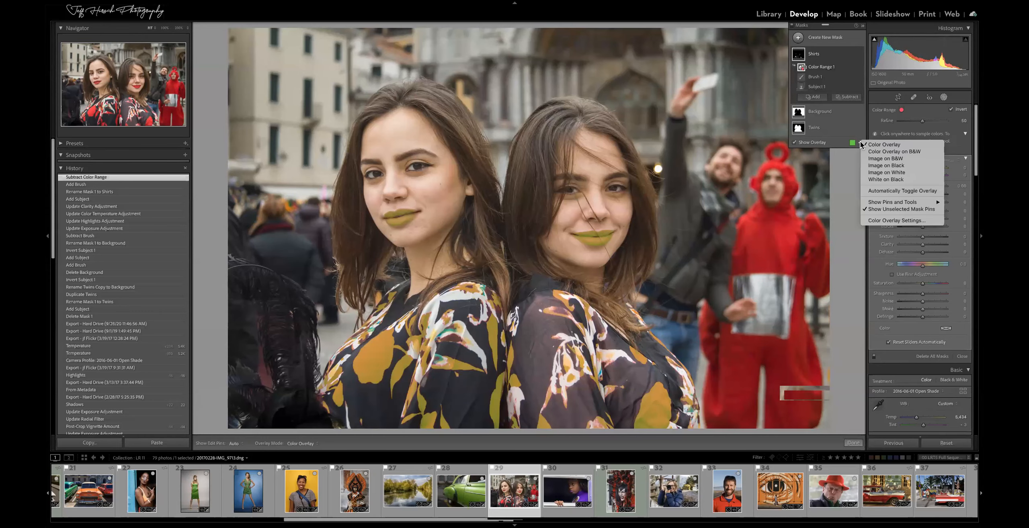
pyautogui.click(881, 180)
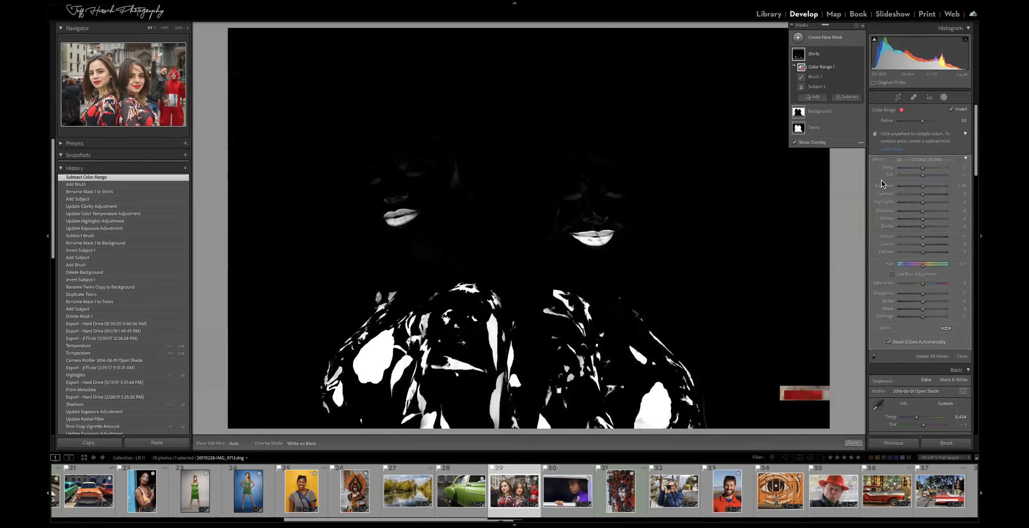
pyautogui.moveTo(923, 122)
pyautogui.mouseDown()
pyautogui.moveTo(934, 120)
pyautogui.moveTo(919, 121)
pyautogui.mouseUp()
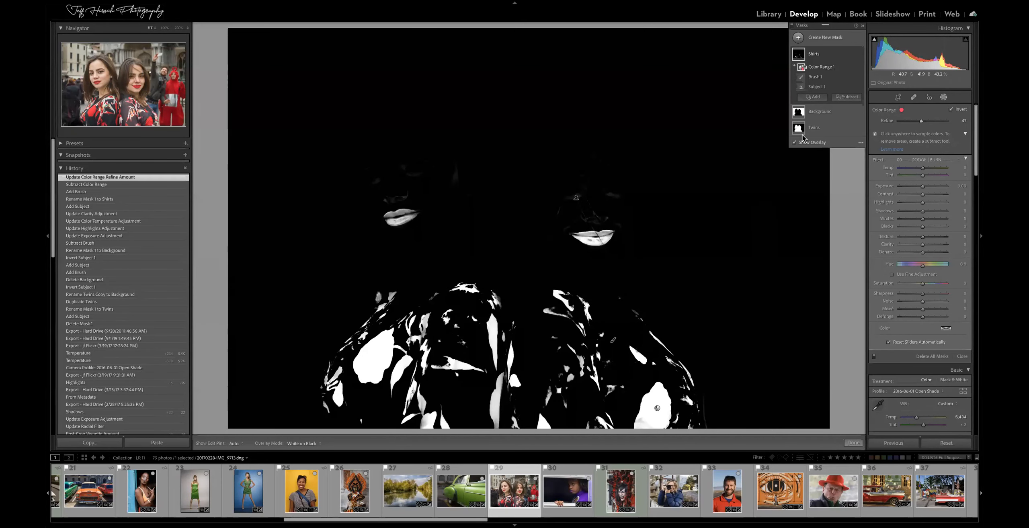
# Subtract a brush from the Shirts mask, painting over the women's lips and faces to exclude them.
pyautogui.click(840, 98)
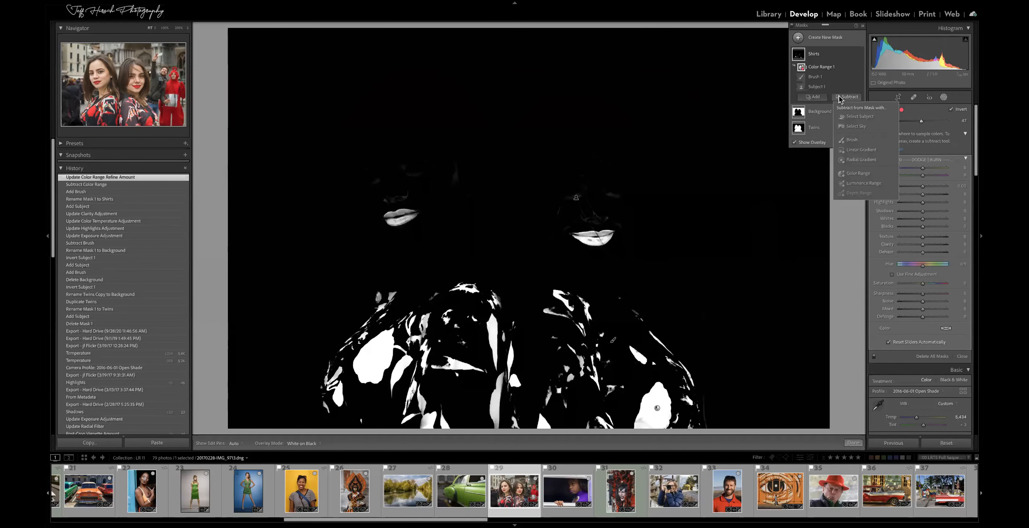
pyautogui.click(846, 141)
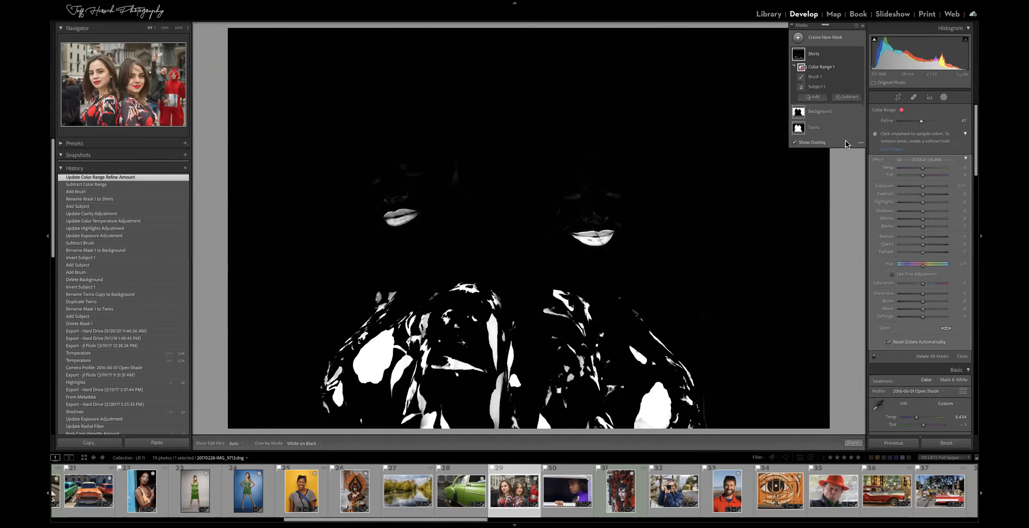
pyautogui.moveTo(623, 239)
pyautogui.mouseDown()
pyautogui.moveTo(650, 220)
pyautogui.moveTo(563, 190)
pyautogui.moveTo(602, 197)
pyautogui.moveTo(556, 205)
pyautogui.mouseUp()
# Hide the overlay, shift the Shirts mask's Hue to about -33 for magenta patterns, and slightly lower Exposure and Saturation.
pyautogui.press('o')
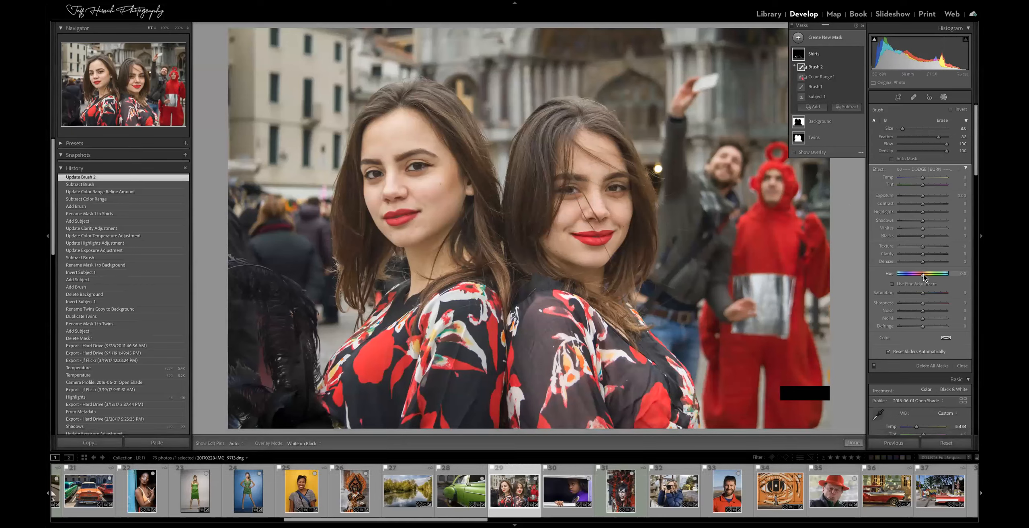
pyautogui.moveTo(923, 277); pyautogui.dragTo(917, 277)
pyautogui.moveTo(924, 199); pyautogui.dragTo(921, 198)
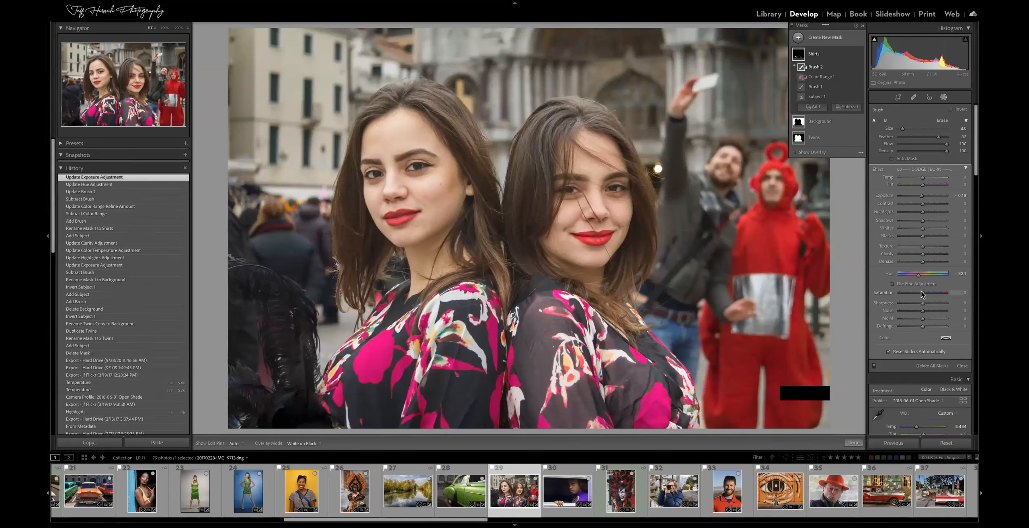
pyautogui.moveTo(920, 297); pyautogui.dragTo(921, 296)
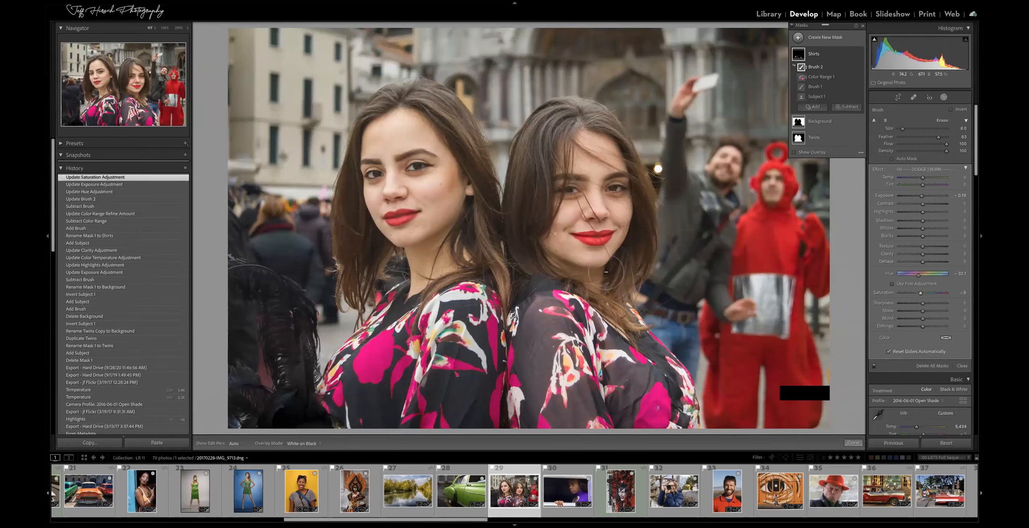